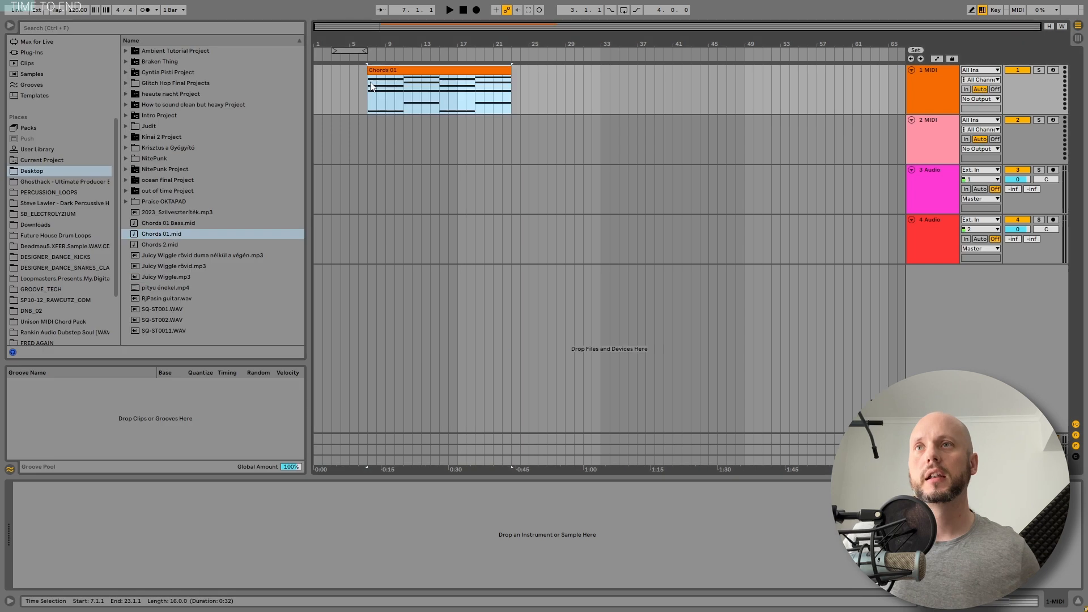
Place the Chords 01 Bass MIDI file on the second track, aligned under the Chords 01 clip, and solo that track
{"action": "left_click_drag", "start_coordinate": [178, 224], "coordinate": [369, 138]}
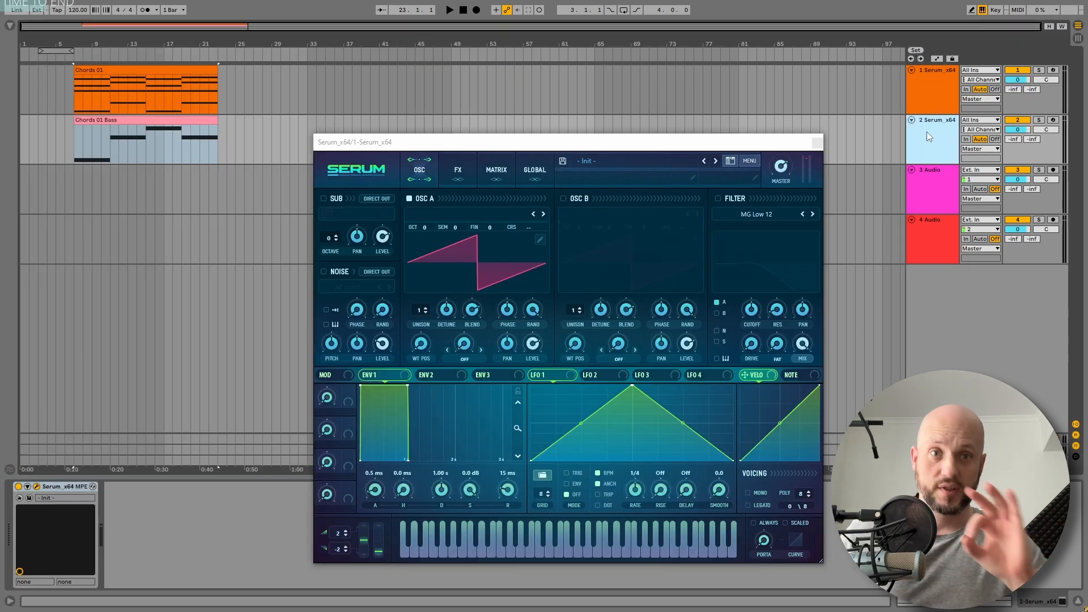
{"action": "left_click", "coordinate": [1039, 120]}
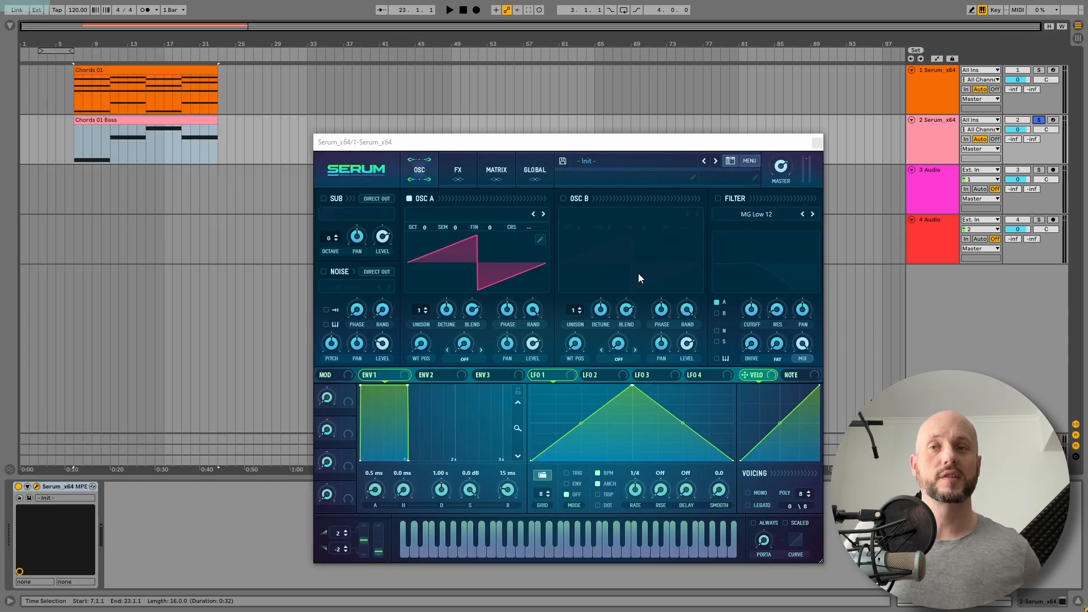
On the bass Serum, set Osc A unison to 3 voices and enable the MG Low 12 filter with a lowered cutoff, auditioning the sound
{"action": "left_click", "coordinate": [427, 309]}
{"action": "left_click", "coordinate": [427, 309]}
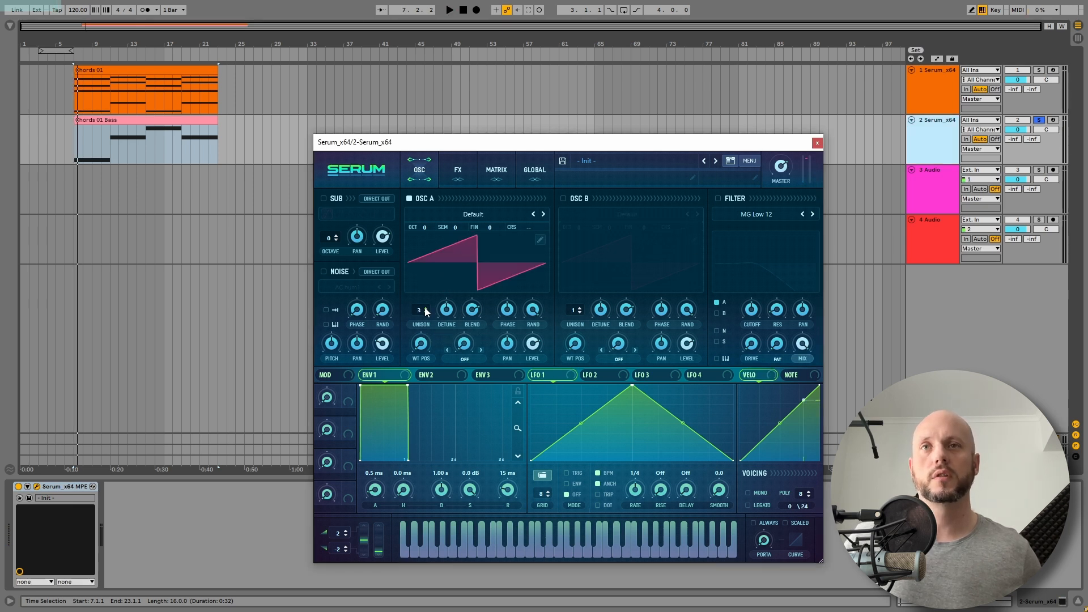
{"action": "key", "text": "space"}
{"action": "left_click_drag", "start_coordinate": [750, 309], "coordinate": [752, 333]}
{"action": "key", "text": "space"}
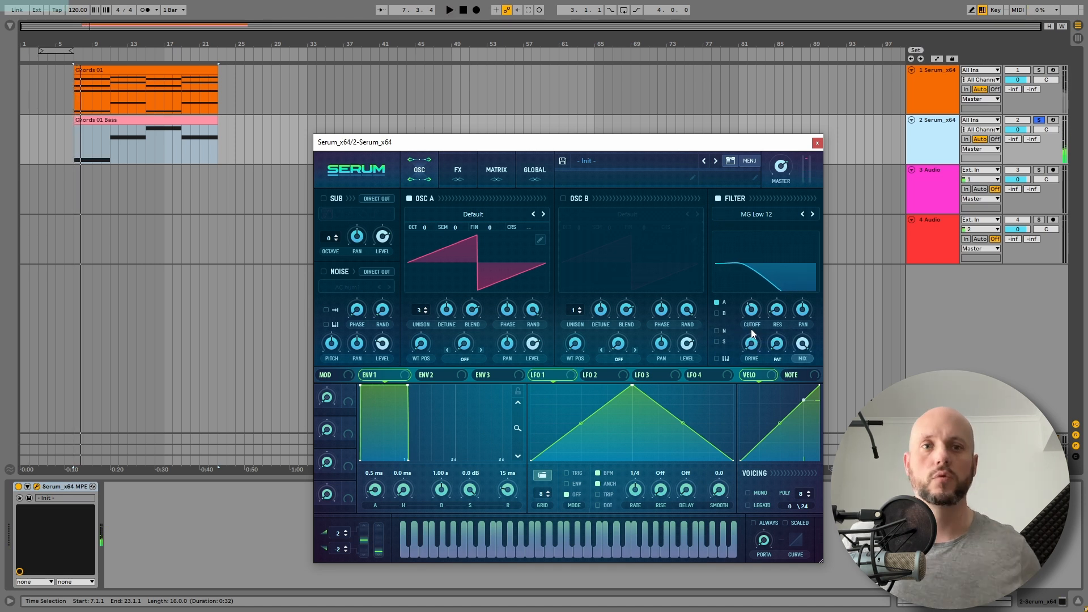
In the chords track's Serum, replace Osc A with the Sub oscillator at octave 3, its level modulated by LFO 1
{"action": "left_click", "coordinate": [816, 143]}
{"action": "left_click", "coordinate": [1007, 88]}
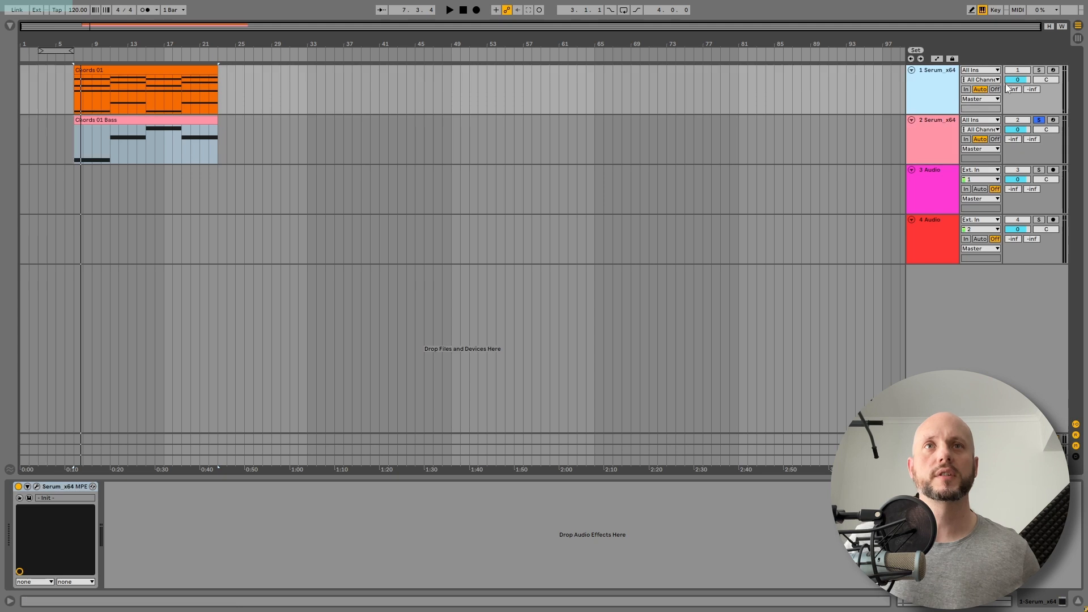
{"action": "key", "text": "ctrl+alt+p"}
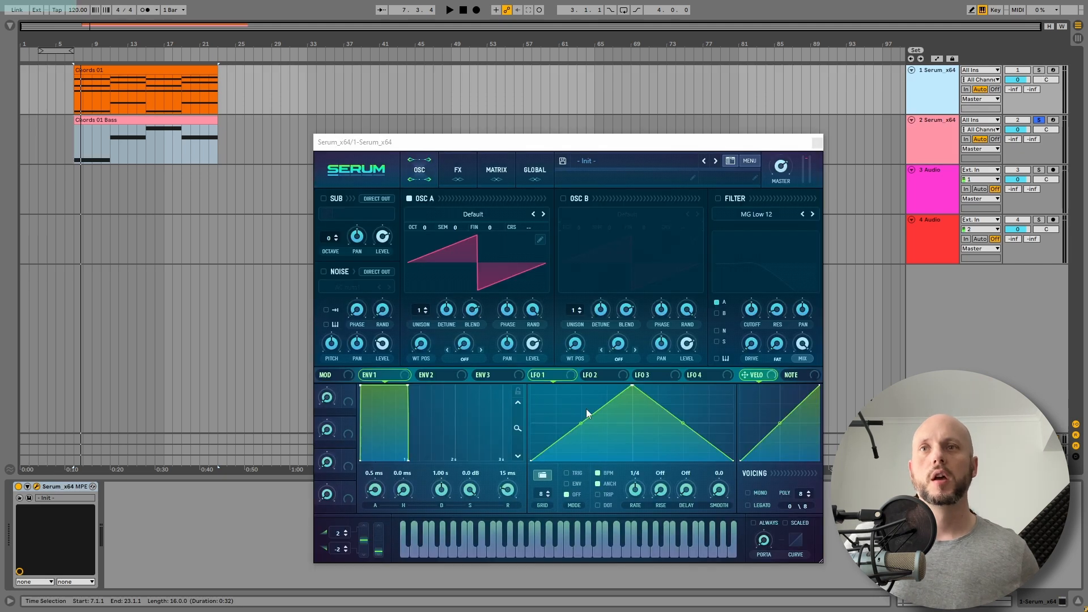
{"action": "left_click", "coordinate": [324, 199]}
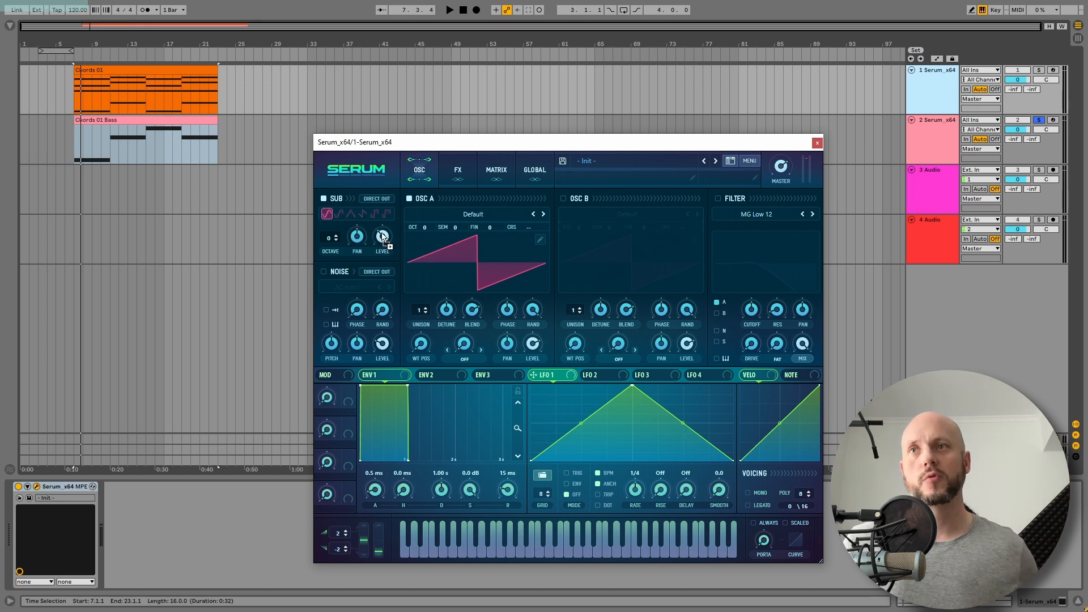
{"action": "left_click", "coordinate": [409, 199]}
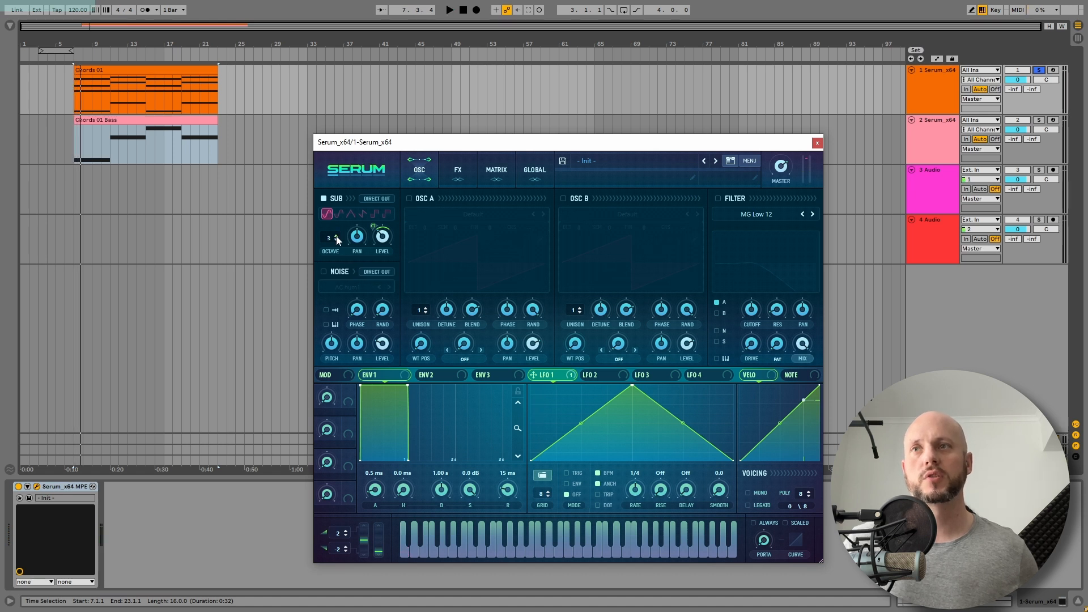
Turn off tempo sync for LFO 1 so it runs at 1.5 Hz, auditioning the chords
{"action": "key", "text": "space"}
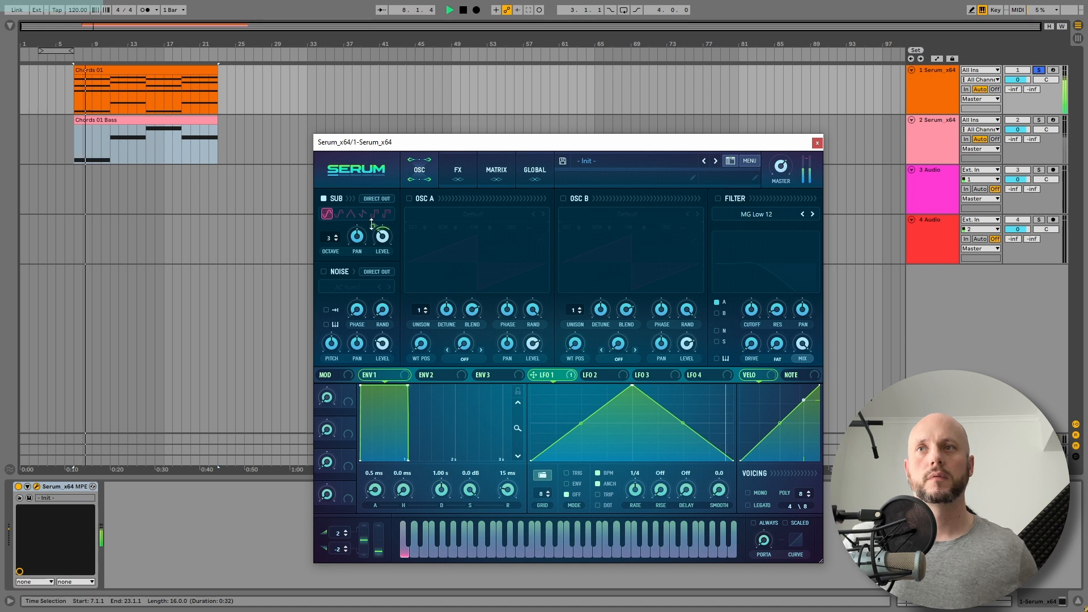
{"action": "left_click", "coordinate": [597, 473]}
{"action": "key", "text": "space"}
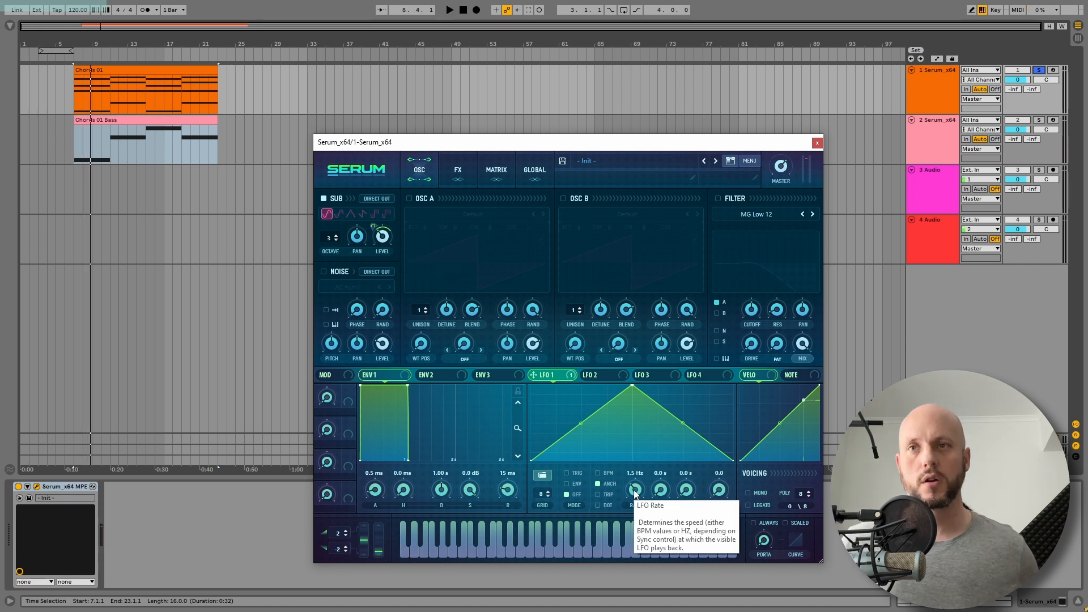
{"action": "key", "text": "space"}
{"action": "key", "text": "space"}
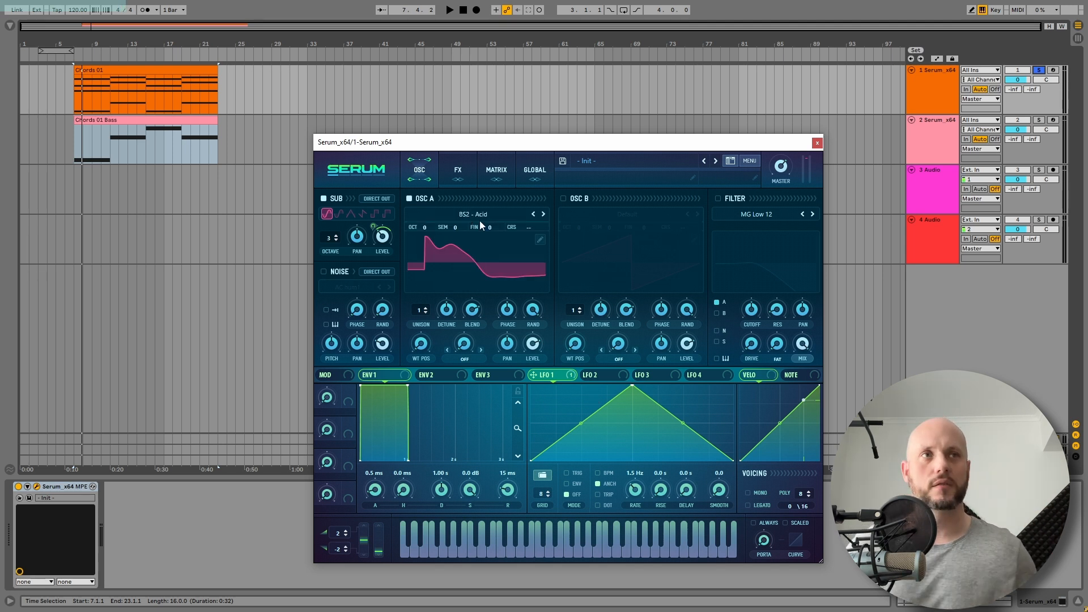
Turn Osc A back on with the BS2 - Acid wavetable, lower its level to about 19%, and modulate that level with LFO 1
{"action": "key", "text": "space"}
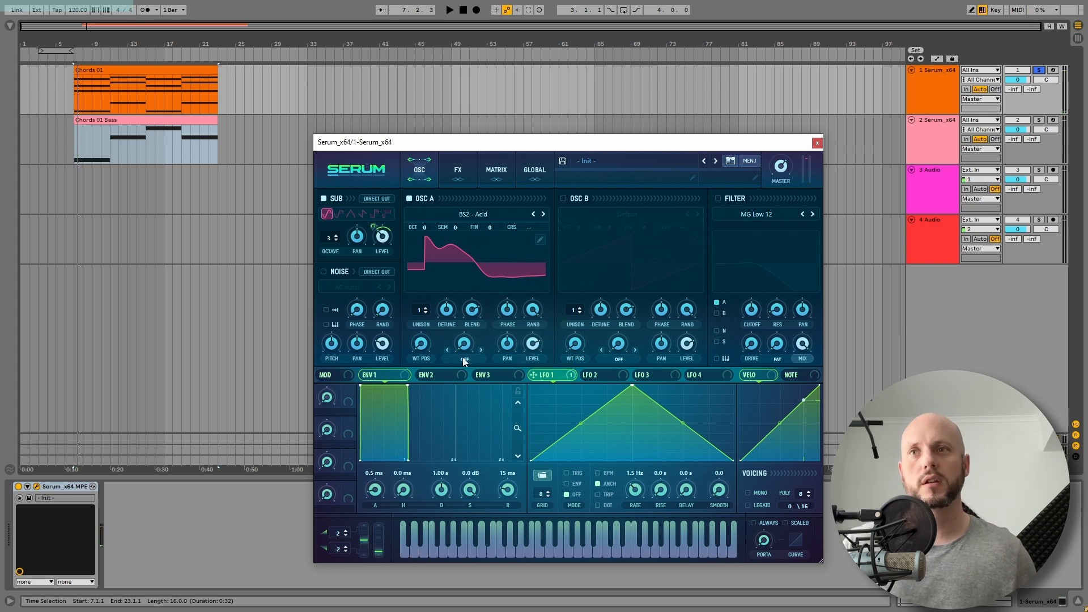
{"action": "left_click_drag", "start_coordinate": [530, 344], "coordinate": [537, 414]}
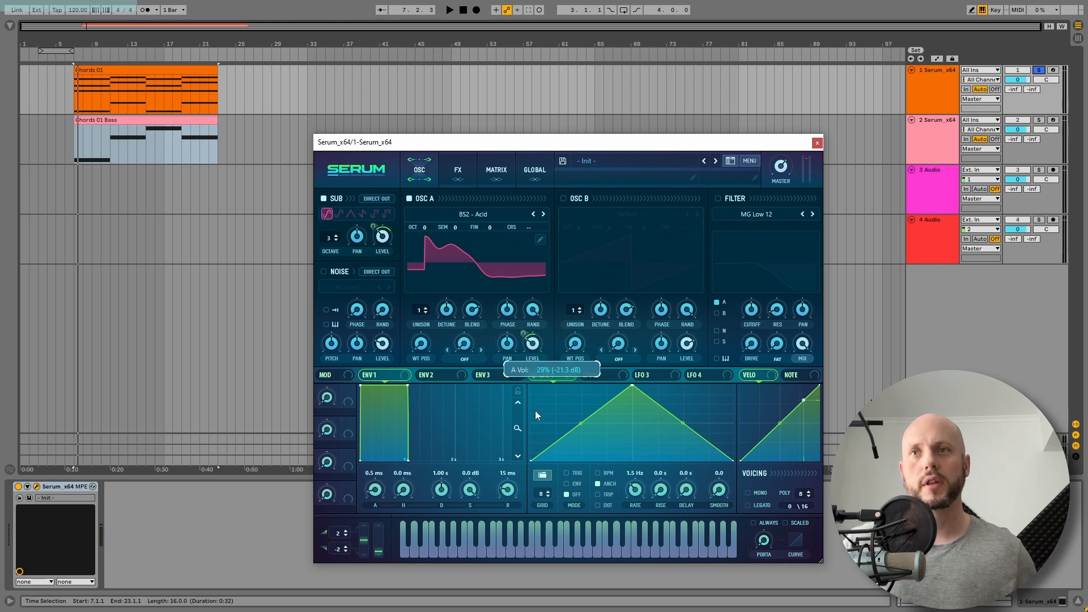
{"action": "key", "text": "space"}
{"action": "left_click_drag", "start_coordinate": [523, 333], "coordinate": [533, 319]}
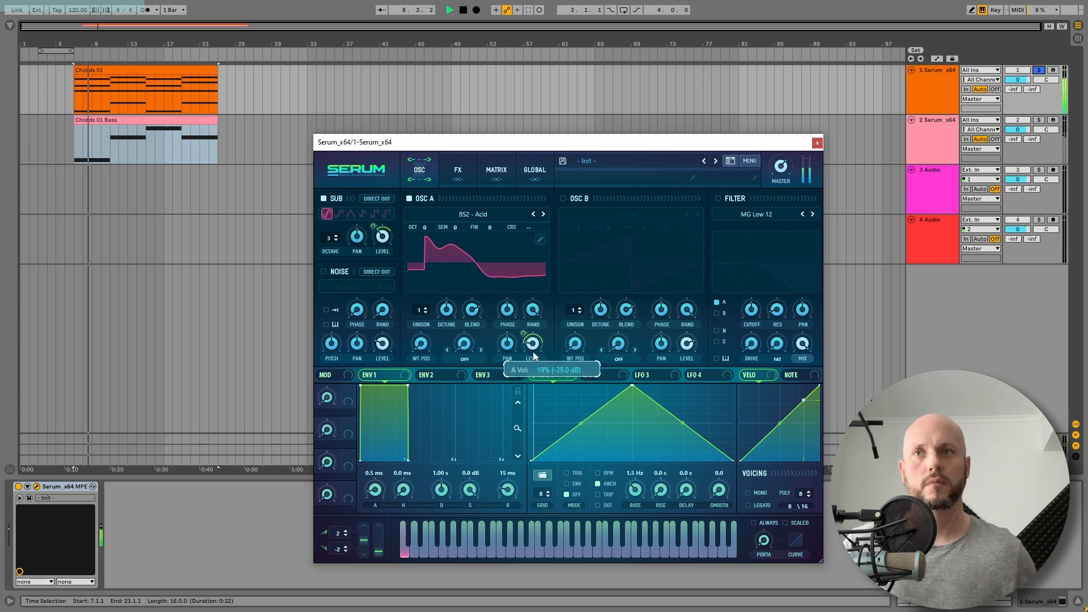
Set Osc A's warp mode to Sync (No Window), raise its amount to about 8, and play the chords
{"action": "left_click", "coordinate": [464, 358]}
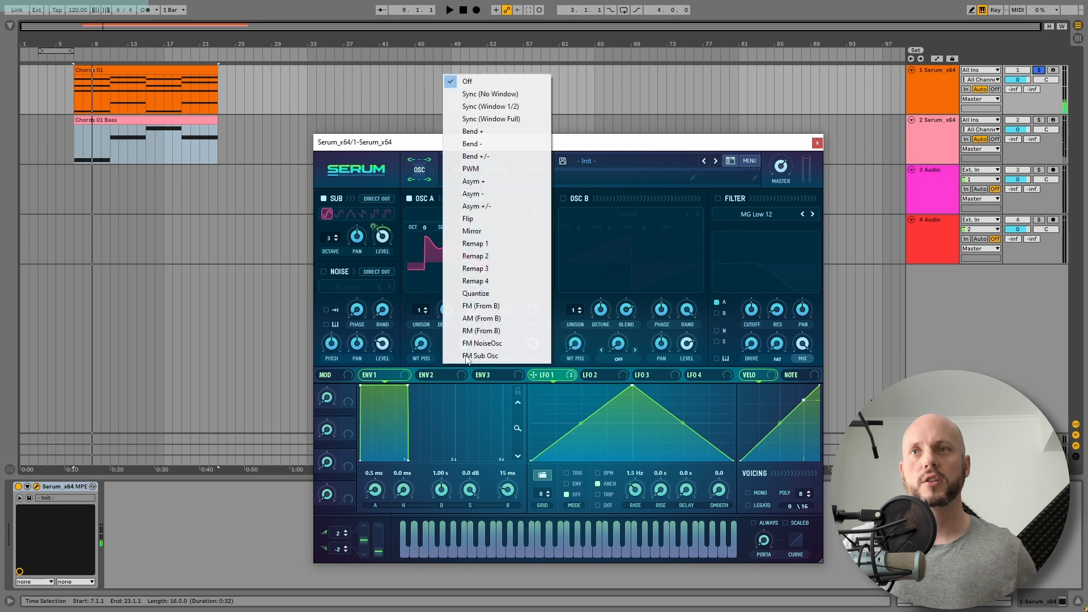
{"action": "left_click", "coordinate": [490, 93]}
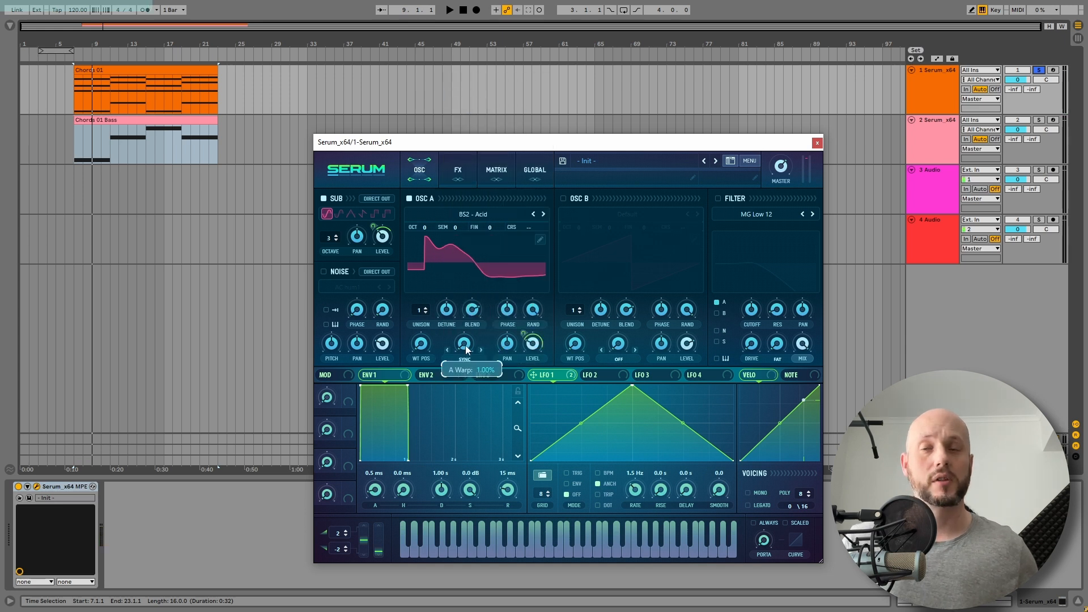
{"action": "left_click_drag", "start_coordinate": [467, 352], "coordinate": [471, 324]}
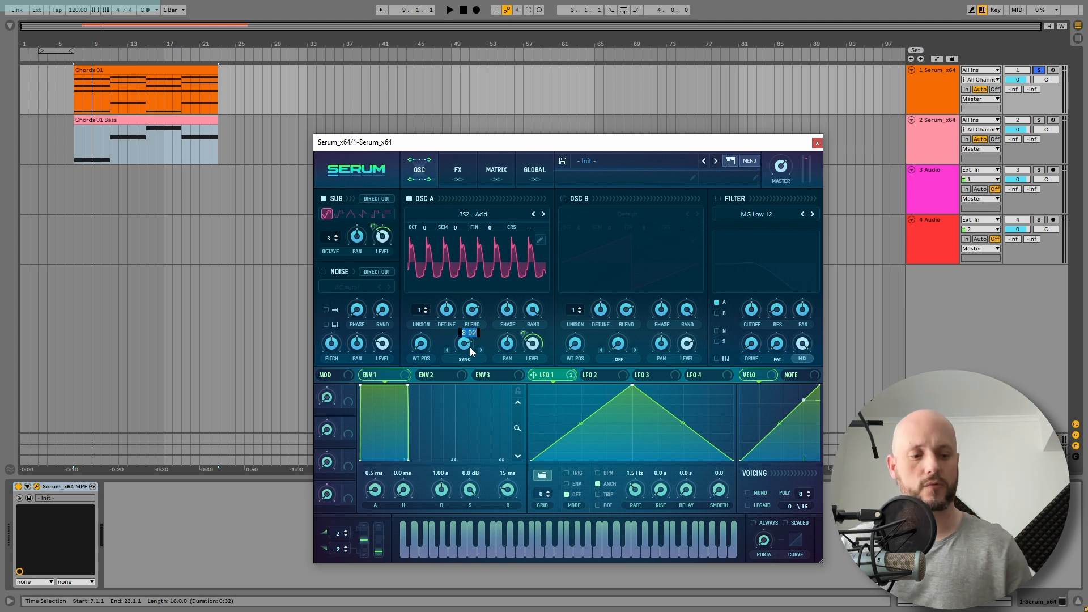
{"action": "key", "text": "space"}
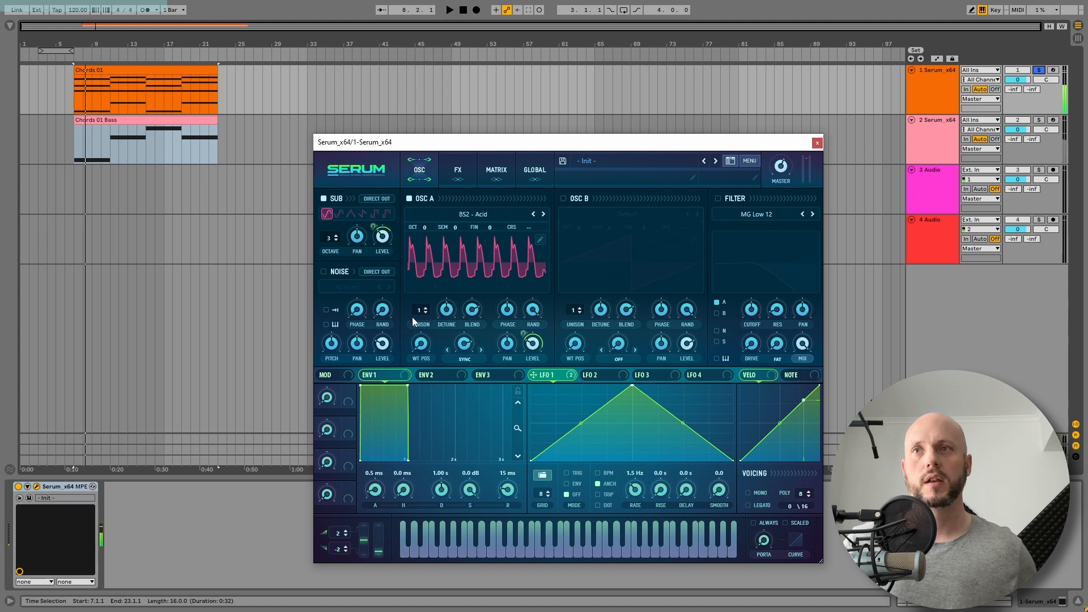
Set Osc A's unison to 12 voices and fine-tune its sync warp amount while auditioning the chords
{"action": "left_click_drag", "start_coordinate": [419, 311], "coordinate": [423, 276]}
{"action": "left_click_drag", "start_coordinate": [434, 226], "coordinate": [434, 217]}
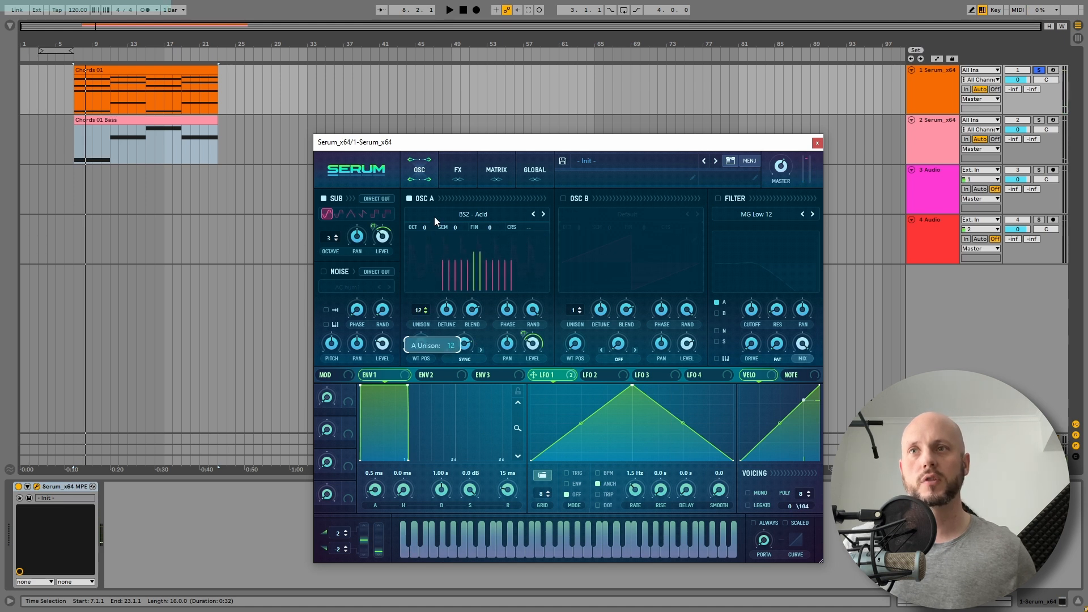
{"action": "key", "text": "space"}
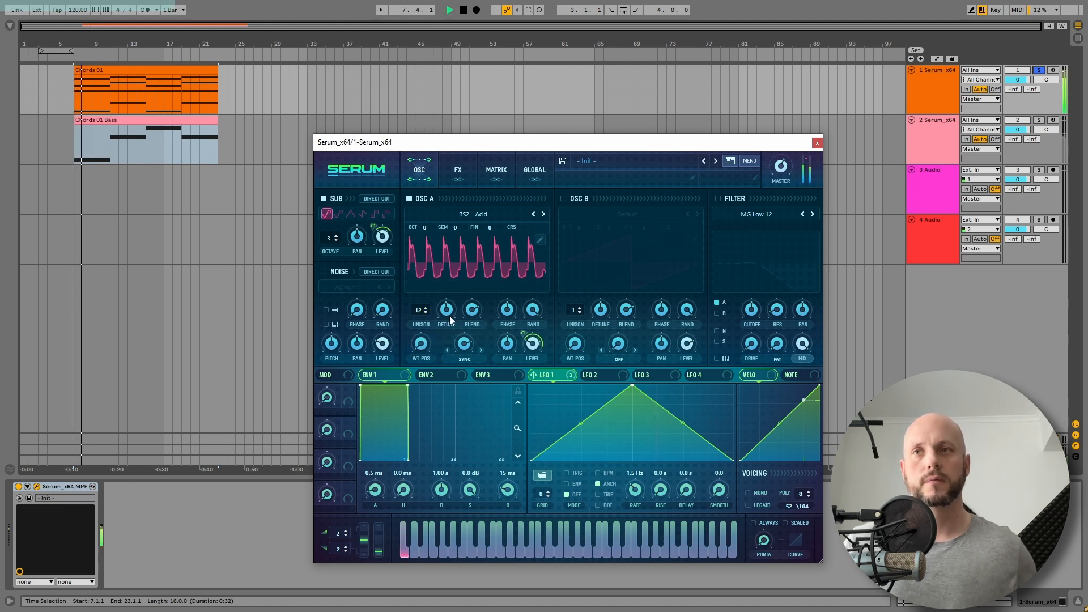
{"action": "key", "text": "space"}
{"action": "mouse_move", "coordinate": [468, 339]}
{"action": "left_mouse_down"}
{"action": "mouse_move", "coordinate": [473, 388]}
{"action": "mouse_move", "coordinate": [466, 347]}
{"action": "left_mouse_up"}
{"action": "key", "text": "space"}
{"action": "key", "text": "space"}
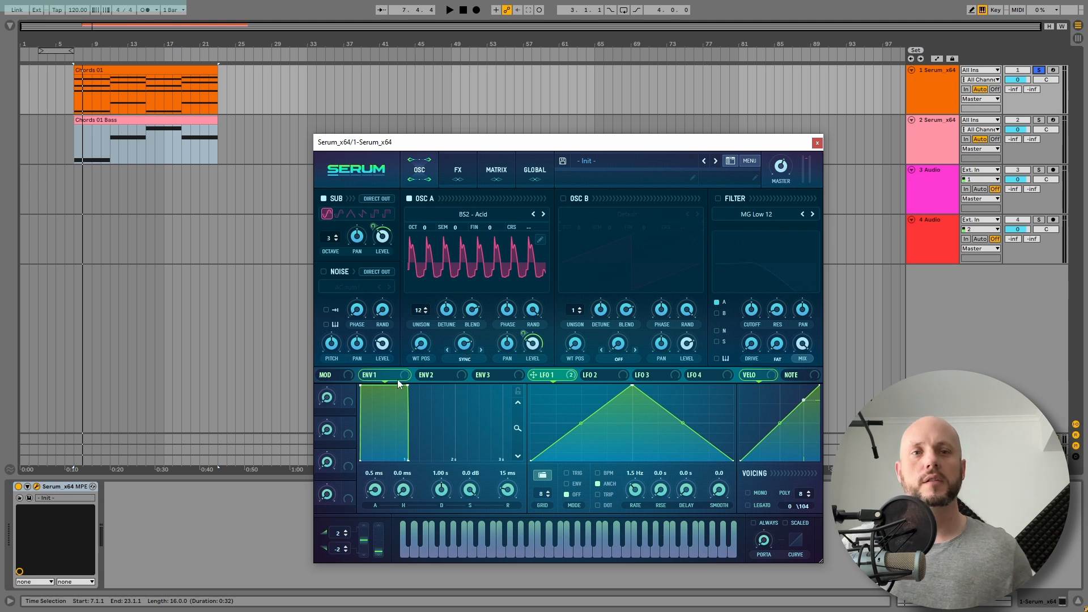
Soften Envelope 1 with an attack of about 487 ms and a release of about 837 ms, auditioning the result
{"action": "left_click_drag", "start_coordinate": [375, 386], "coordinate": [409, 380]}
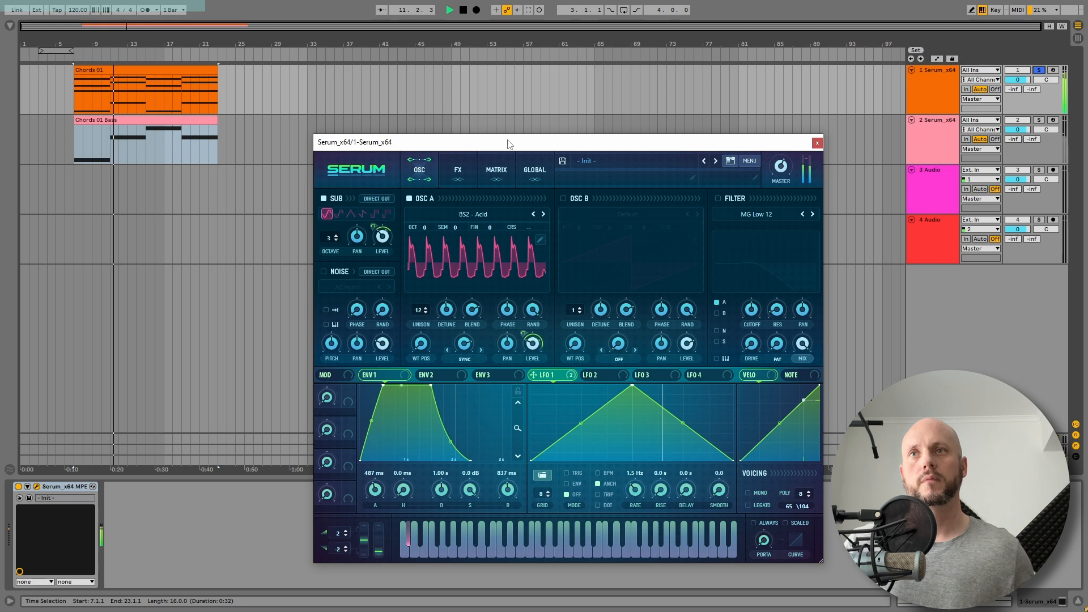
{"action": "key", "text": "space"}
Enable Osc B with the Spectral wavetable Monster 4 [SL] and raise its wavetable position while the chords play
{"action": "left_click", "coordinate": [563, 199]}
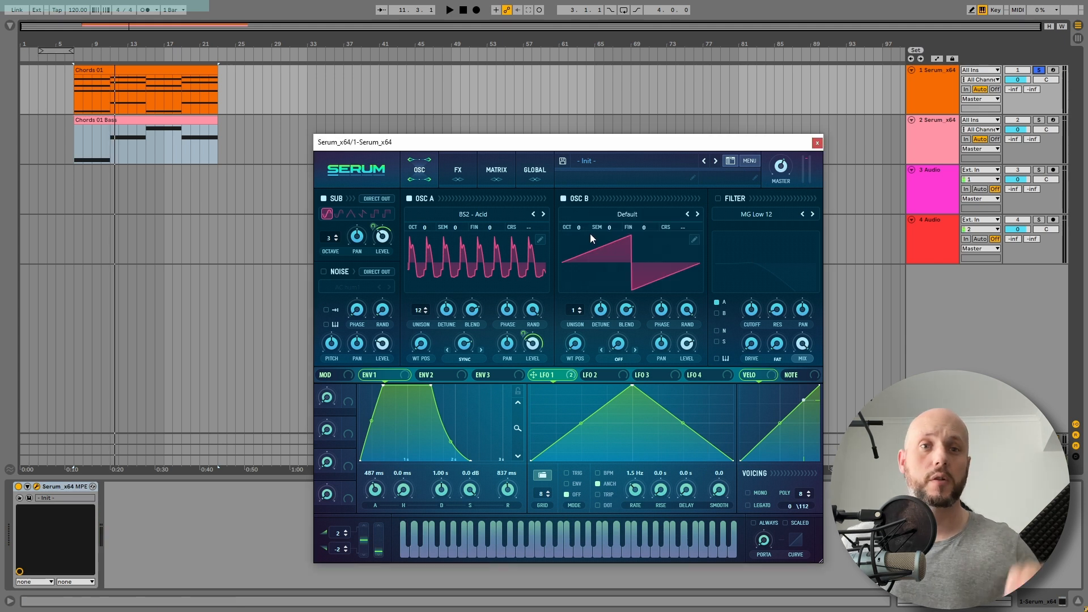
{"action": "left_click", "coordinate": [620, 219]}
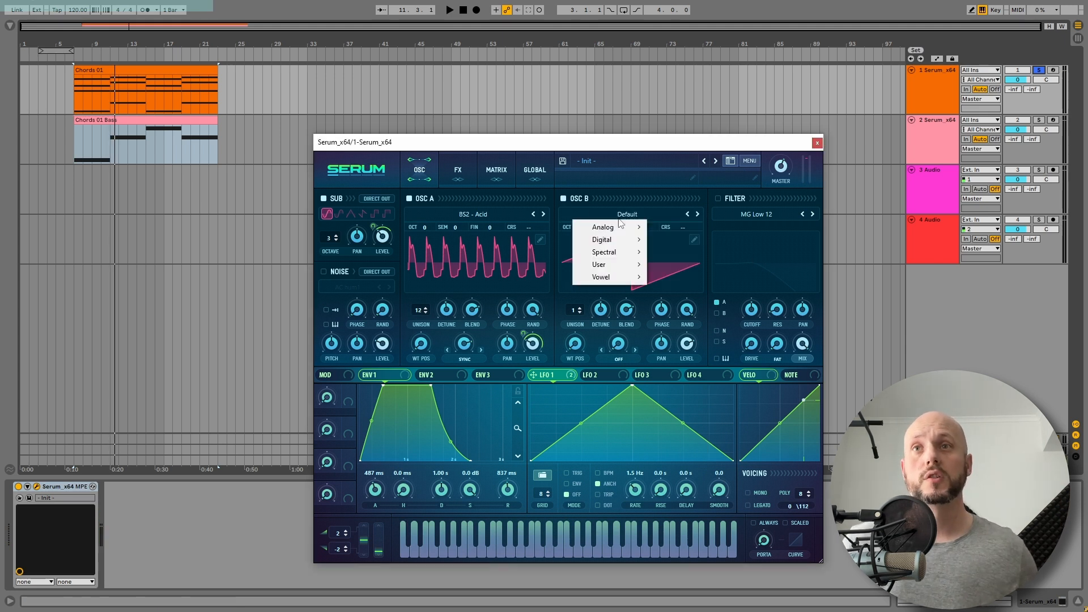
{"action": "mouse_move", "coordinate": [610, 253]}
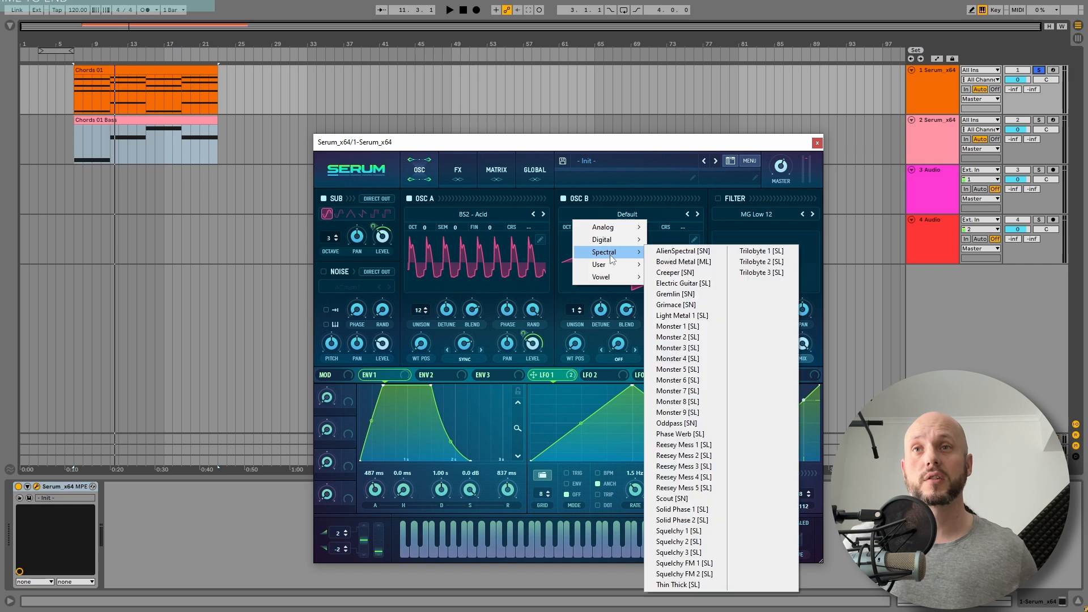
{"action": "left_click", "coordinate": [690, 363]}
{"action": "key", "text": "space"}
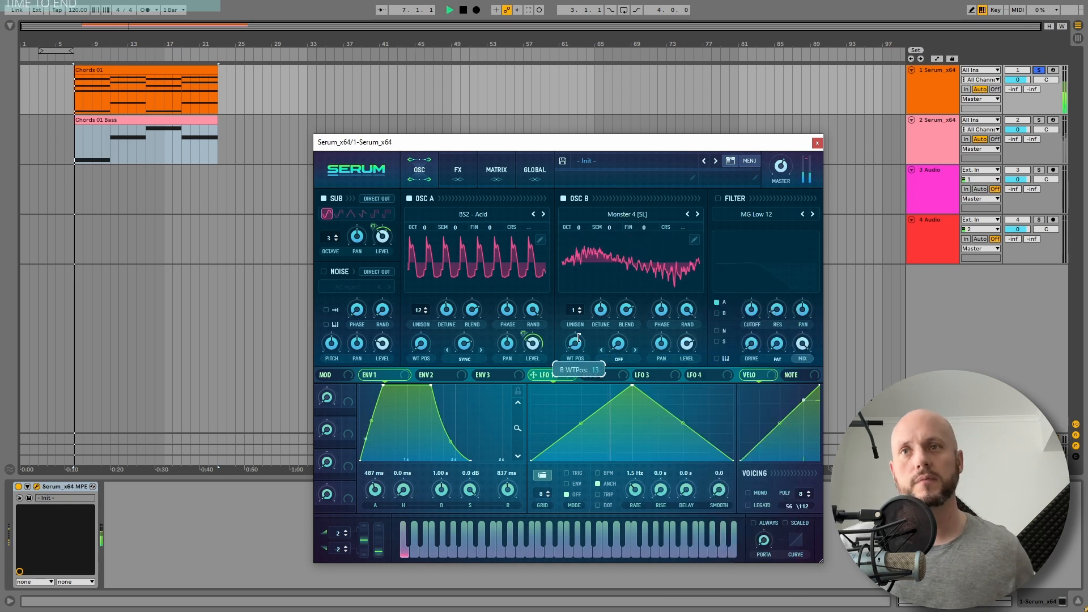
{"action": "left_click_drag", "start_coordinate": [578, 338], "coordinate": [581, 321]}
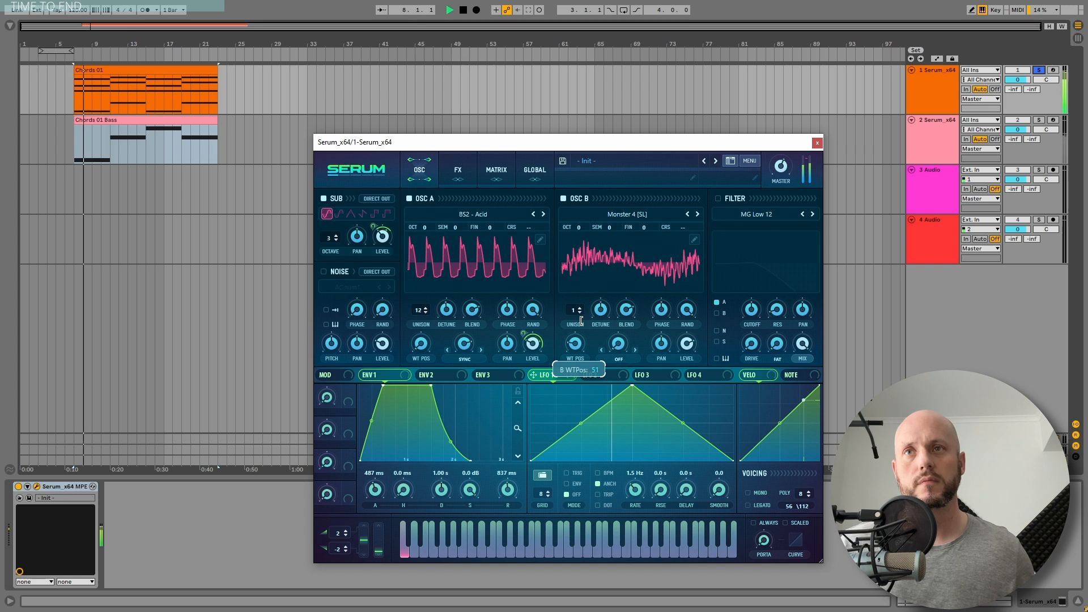
{"action": "key", "text": "space"}
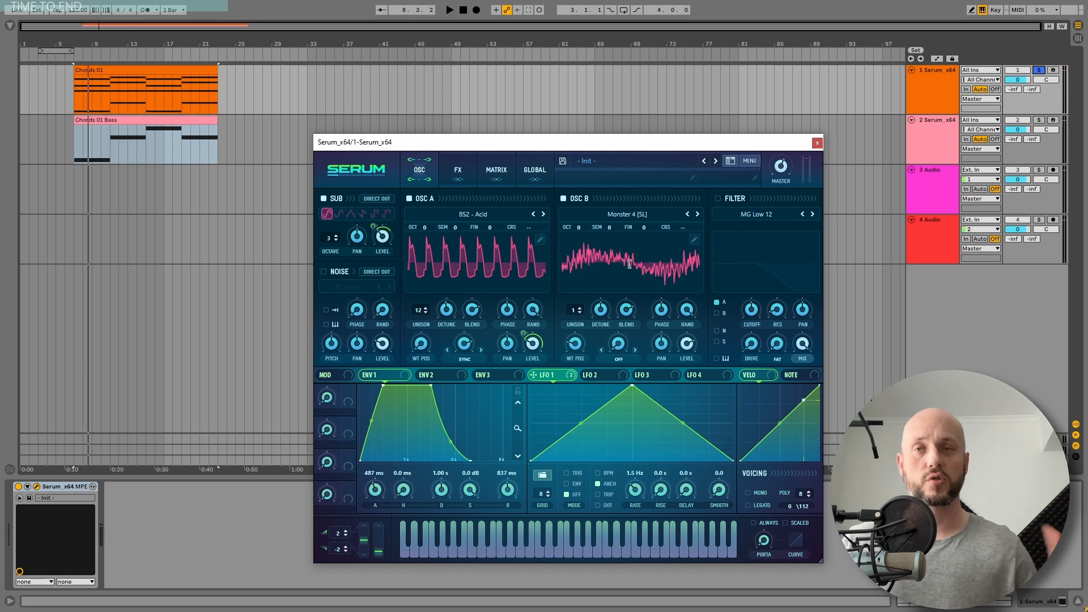
Set Osc B's warp mode to Sync (No Window), raise the warp amount, and set its unison to 7 voices
{"action": "left_click", "coordinate": [624, 360]}
{"action": "left_click", "coordinate": [634, 94]}
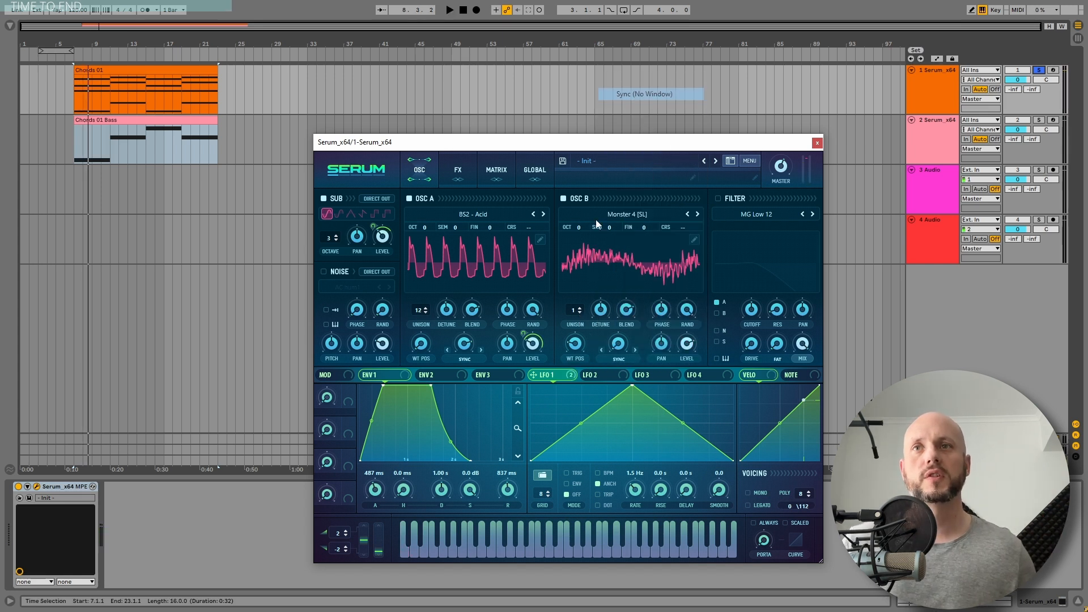
{"action": "left_click_drag", "start_coordinate": [619, 347], "coordinate": [583, 261]}
{"action": "key", "text": "space"}
{"action": "key", "text": "space"}
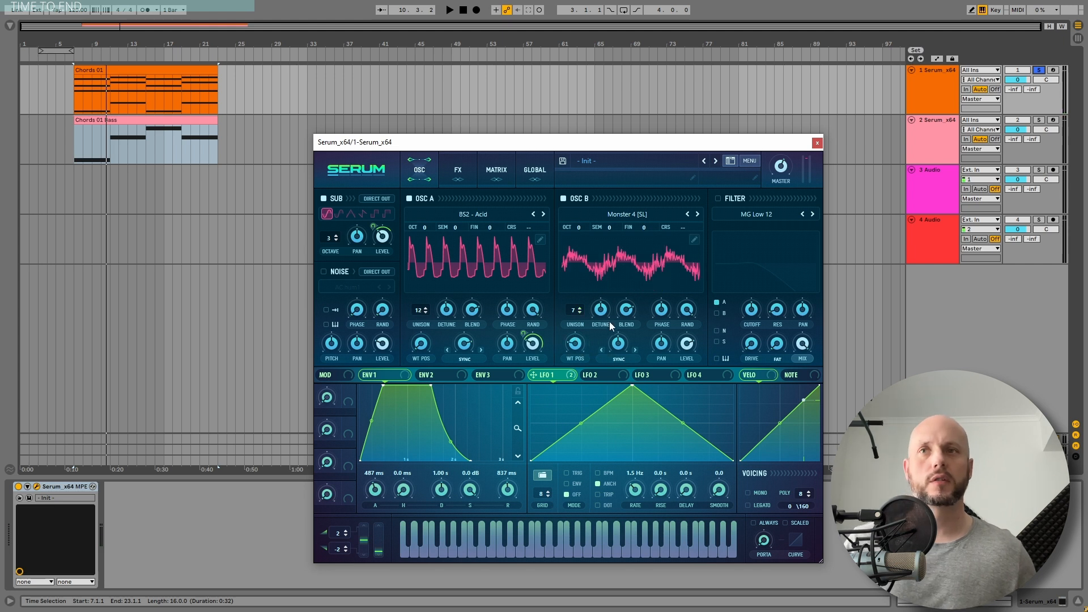
Adjust Osc B's detune and lower its octave to -1 while auditioning the chords
{"action": "key", "text": "space"}
{"action": "left_click_drag", "start_coordinate": [606, 323], "coordinate": [608, 329]}
{"action": "left_click_drag", "start_coordinate": [579, 236], "coordinate": [580, 242]}
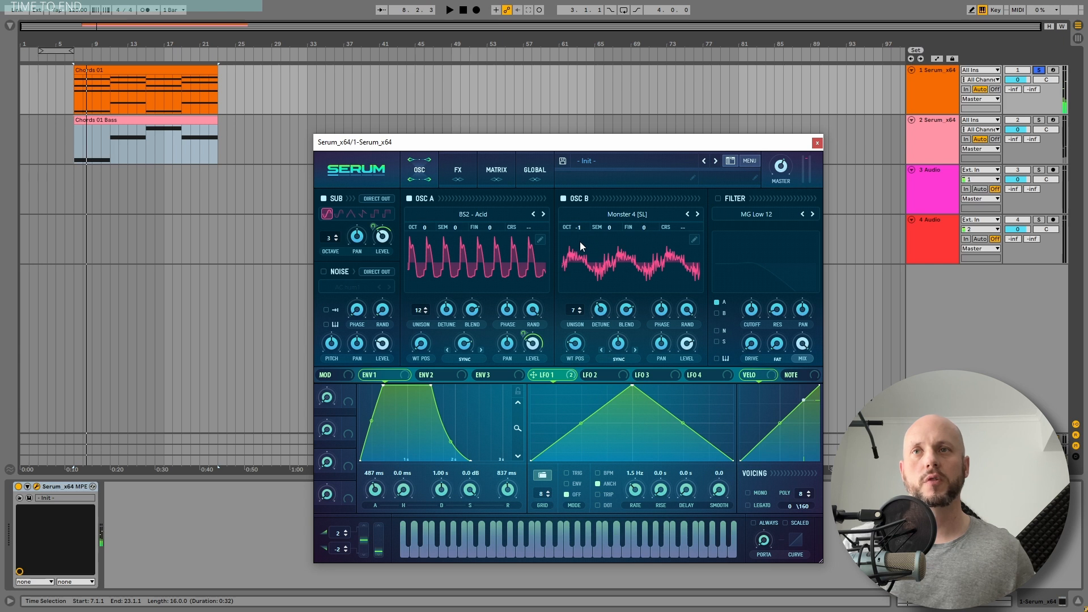
{"action": "key", "text": "space"}
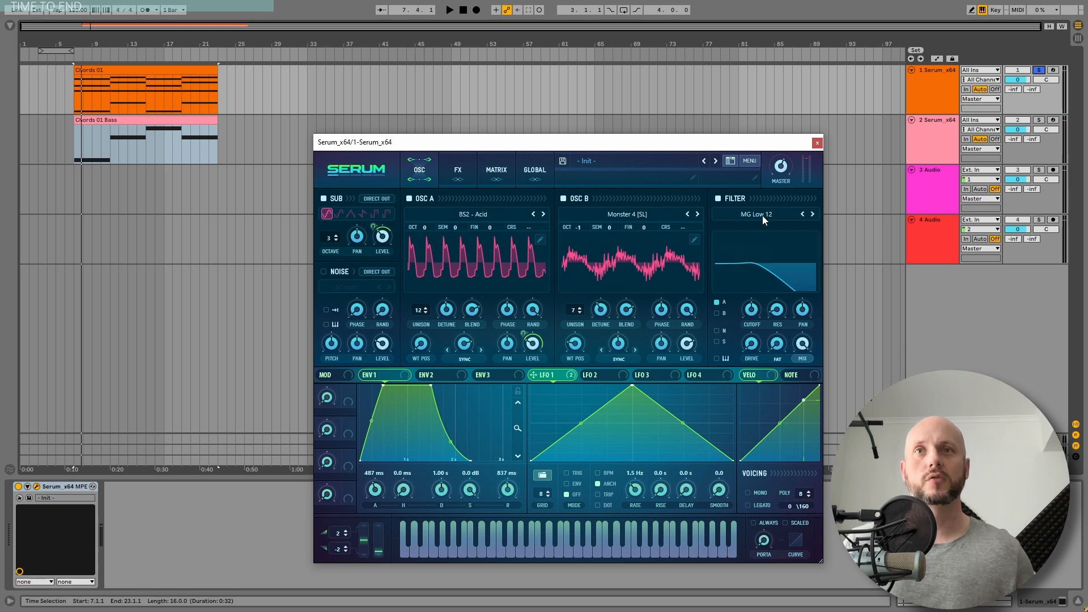
Enable the MG Low 12 filter with added resonance, route Osc B through it as well, and raise the cutoff
{"action": "left_click_drag", "start_coordinate": [790, 237], "coordinate": [785, 261]}
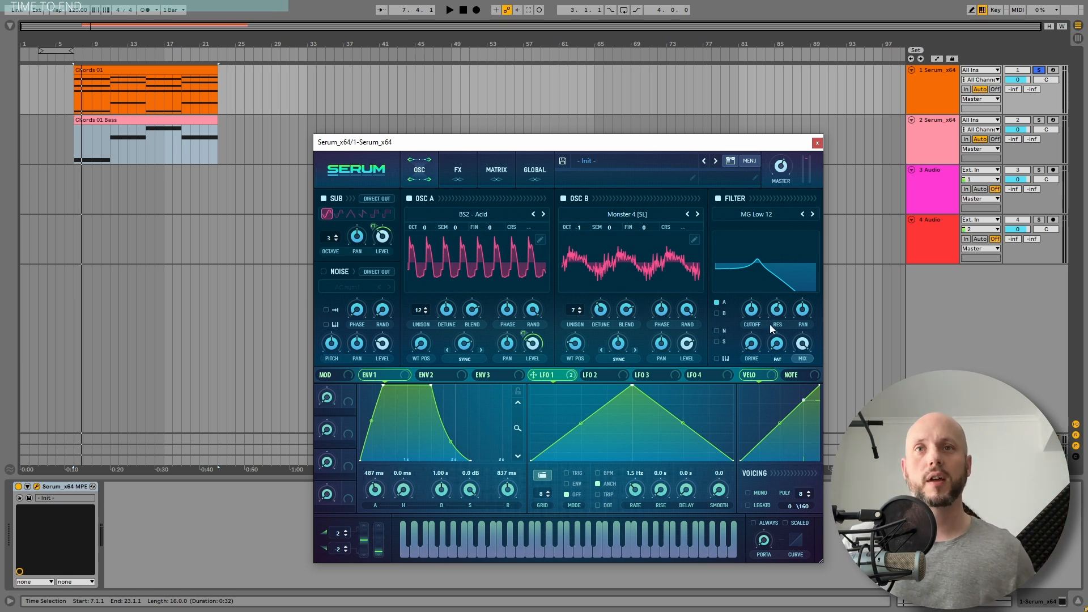
{"action": "left_click", "coordinate": [716, 312]}
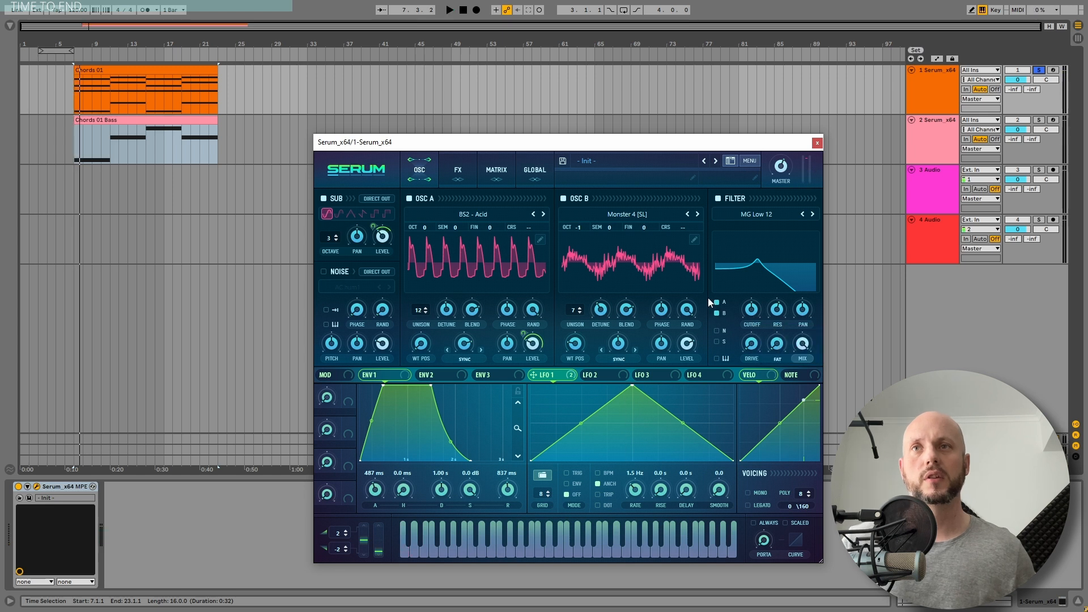
{"action": "key", "text": "space"}
{"action": "left_click_drag", "start_coordinate": [743, 321], "coordinate": [754, 310]}
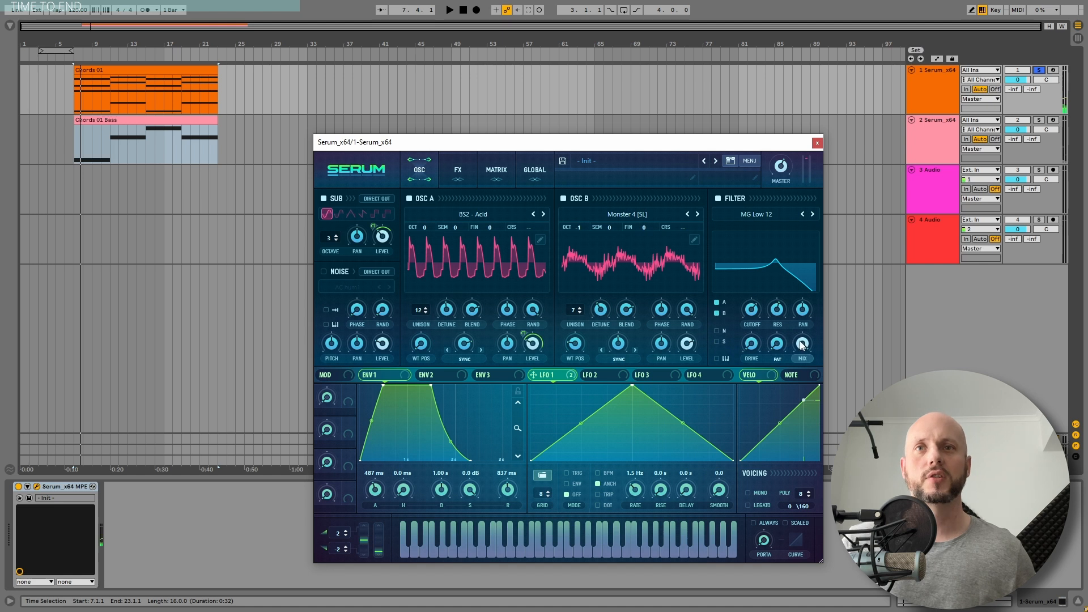
Audition the chords and compare the sound with the MG Low 12 filter switched off and on
{"action": "key", "text": "space"}
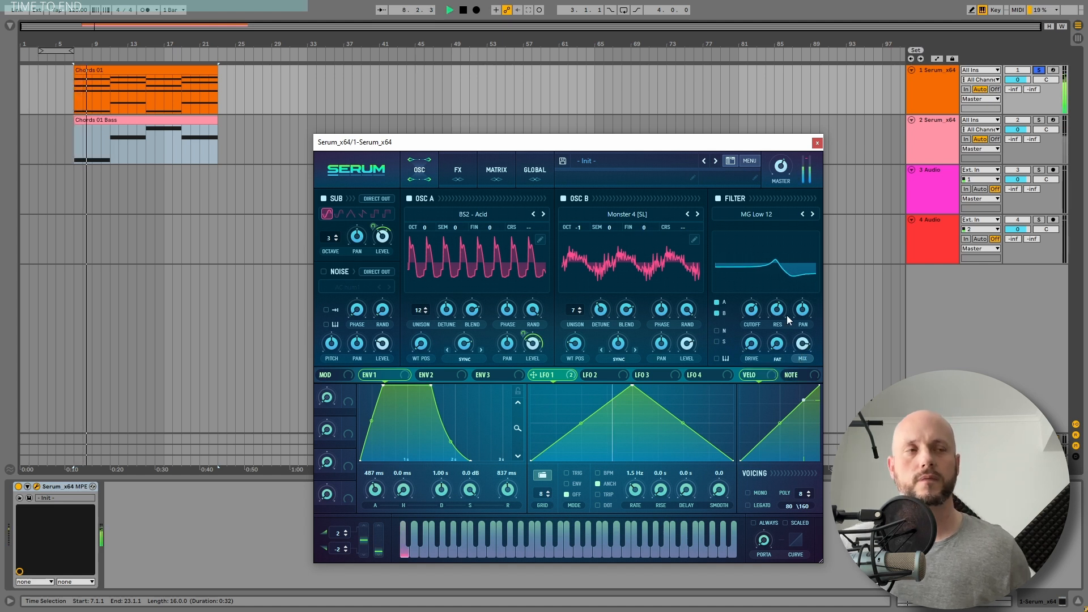
{"action": "key", "text": "space"}
{"action": "key", "text": "space"}
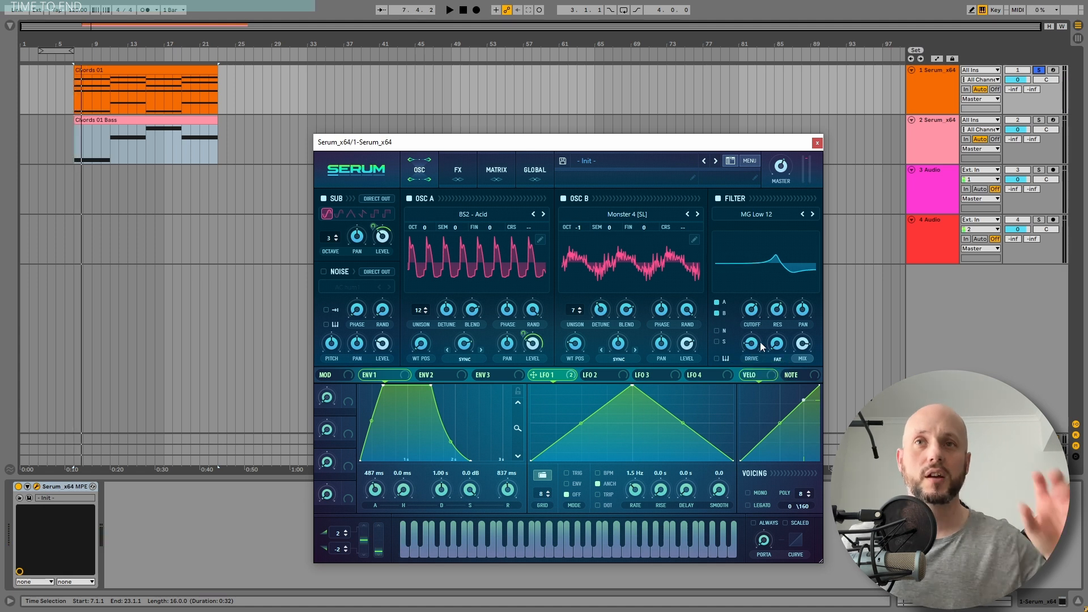
{"action": "left_click", "coordinate": [718, 199]}
{"action": "key", "text": "space"}
{"action": "left_click", "coordinate": [717, 199]}
{"action": "left_click", "coordinate": [717, 199]}
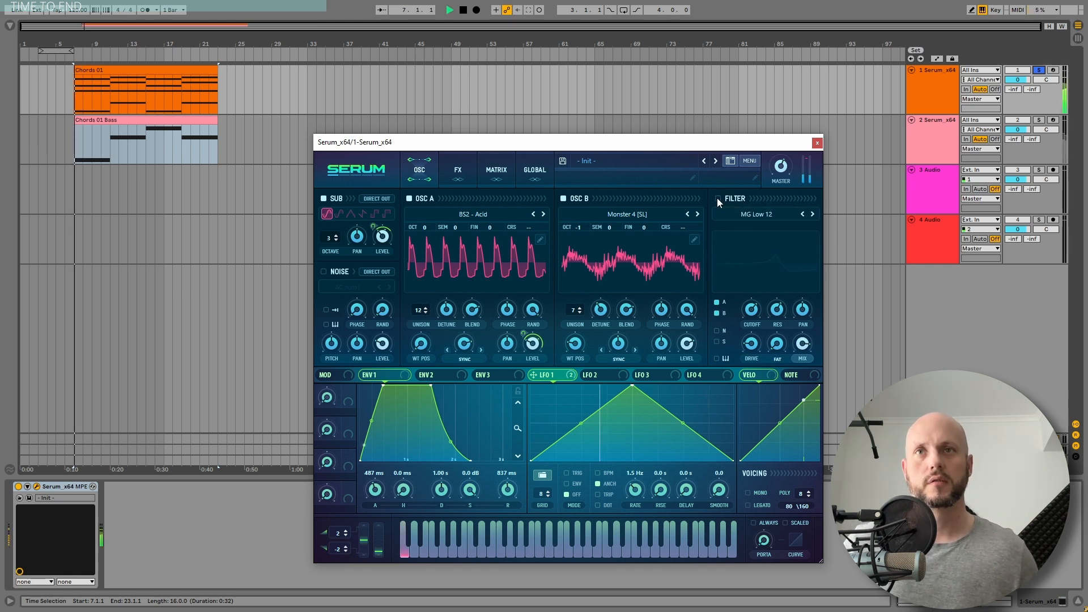
{"action": "left_click", "coordinate": [717, 199]}
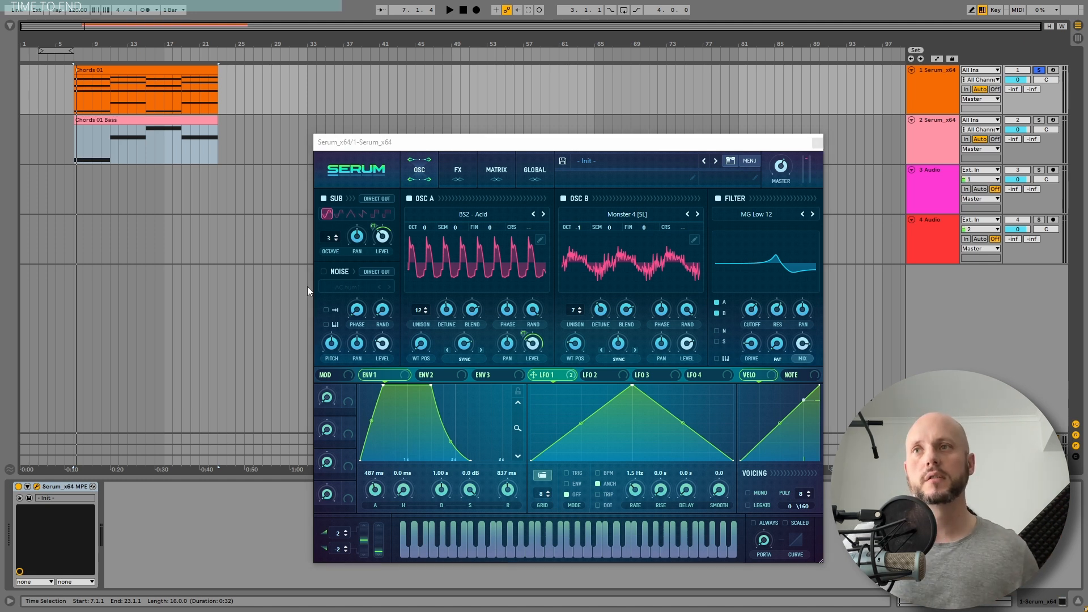
Enable the noise oscillator with the Air Can 1 sample and modulate its level with LFO 1
{"action": "left_click", "coordinate": [324, 271]}
{"action": "left_click", "coordinate": [339, 286]}
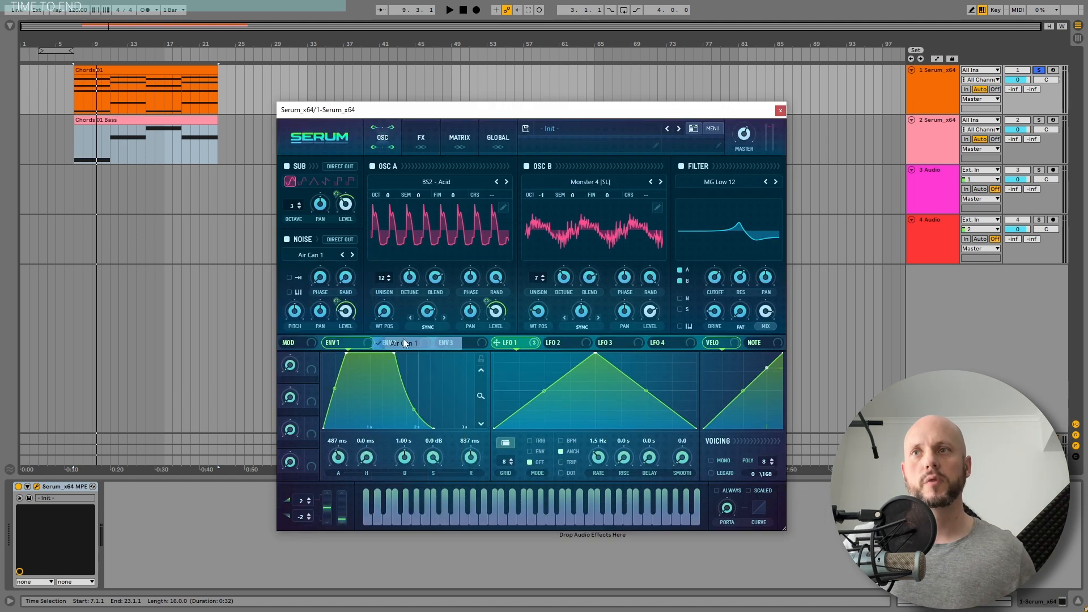
Raise the noise oscillator's pitch to about 82% and compare the chords with the noise off and on
{"action": "mouse_move", "coordinate": [294, 310]}
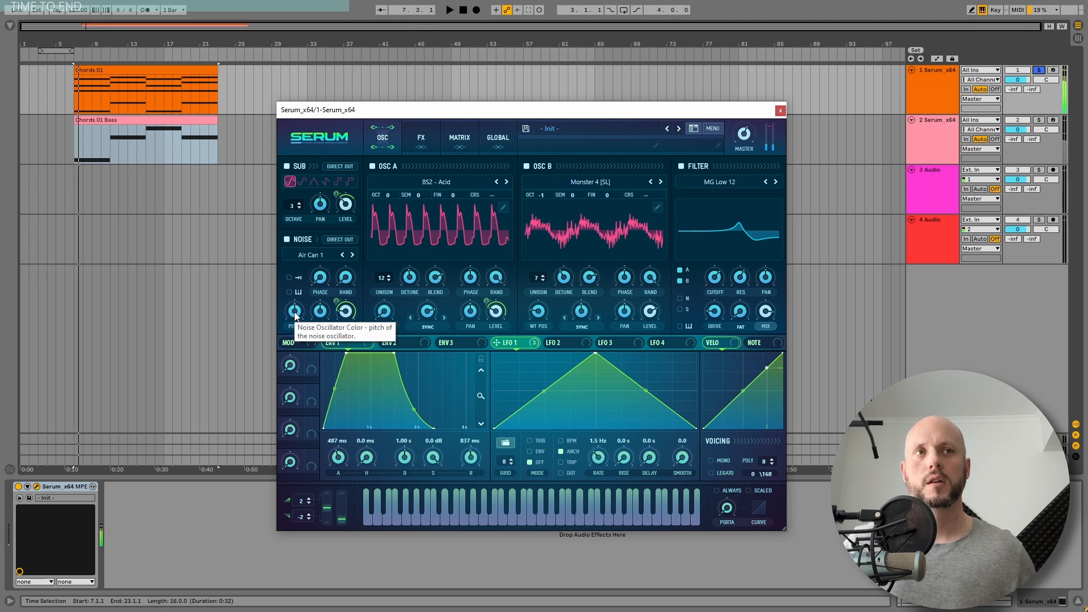
{"action": "left_click_drag", "start_coordinate": [297, 315], "coordinate": [298, 310]}
{"action": "key", "text": "space"}
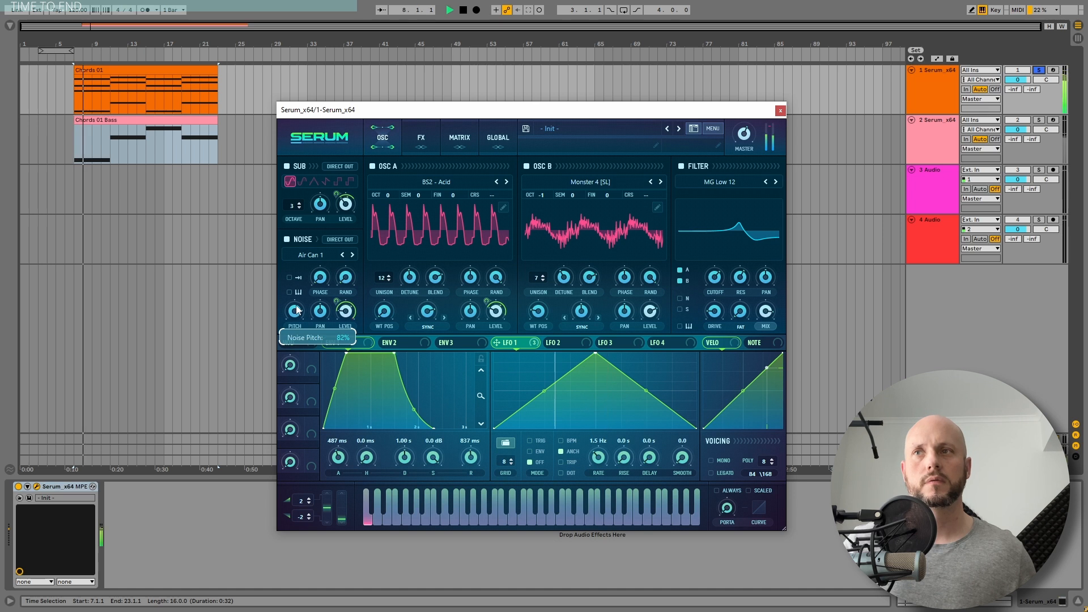
{"action": "left_click", "coordinate": [285, 240]}
{"action": "left_click", "coordinate": [285, 240]}
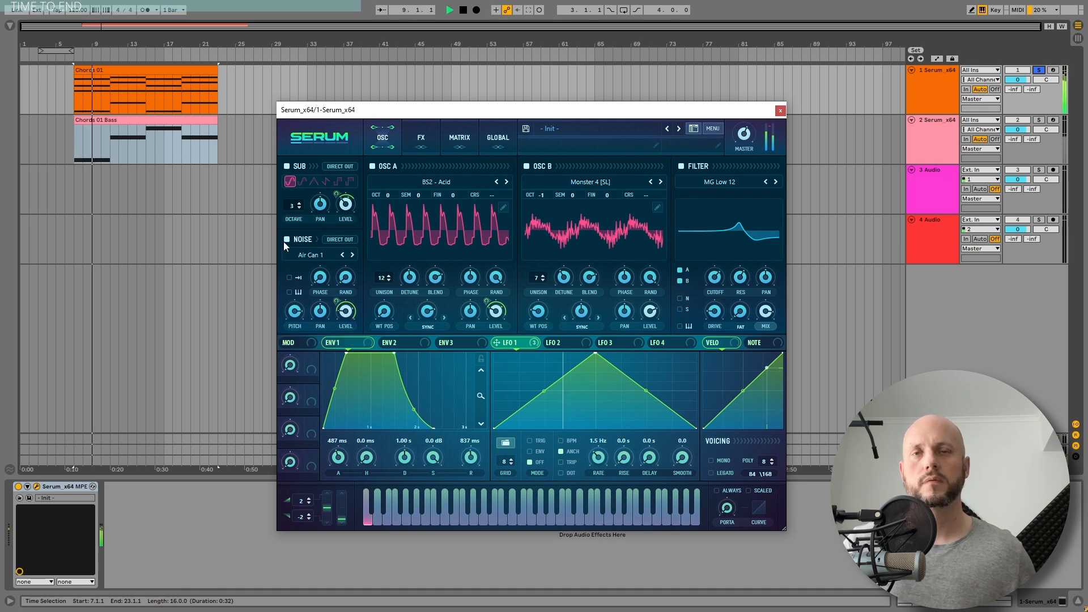
{"action": "key", "text": "space"}
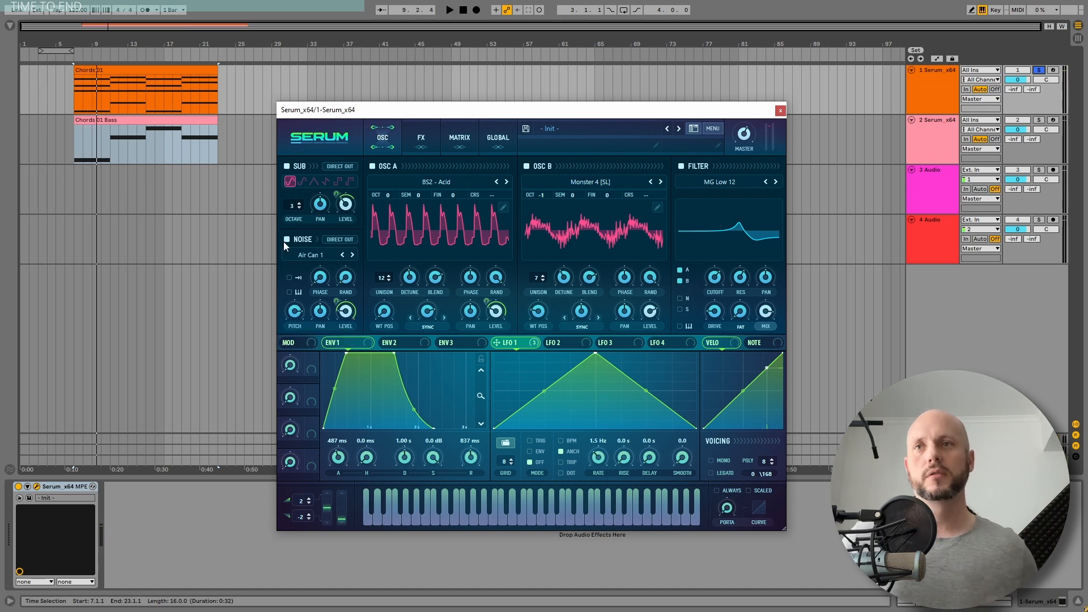
Reshape LFO 2 into a tall early peak, a dip near the middle, and a lower second peak
{"action": "left_click", "coordinate": [563, 342]}
{"action": "left_click_drag", "start_coordinate": [592, 356], "coordinate": [520, 367]}
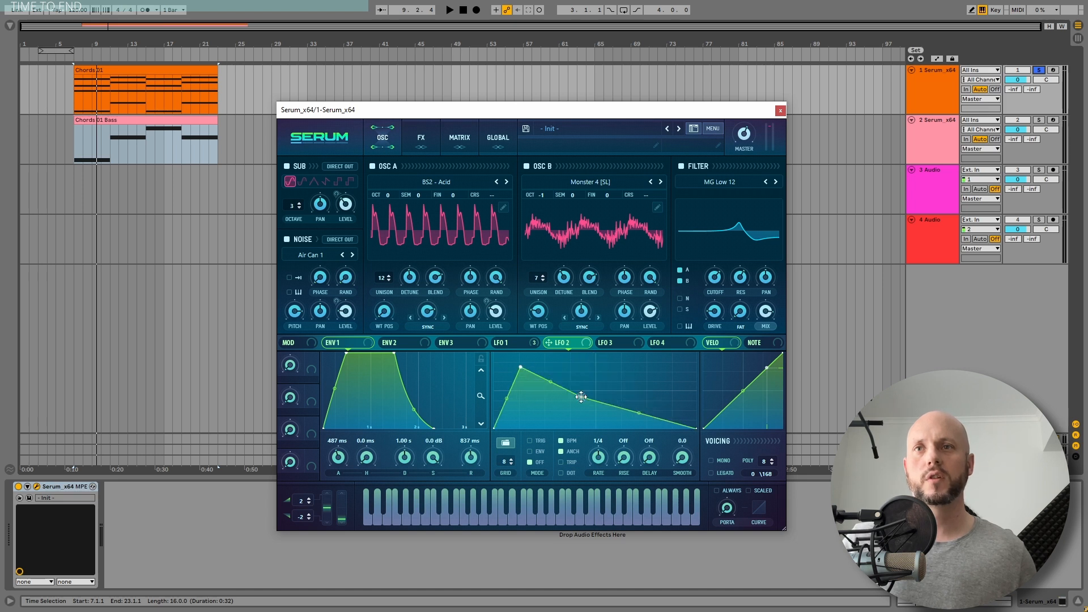
{"action": "left_click_drag", "start_coordinate": [581, 397], "coordinate": [581, 413]}
{"action": "right_click", "coordinate": [613, 413]}
{"action": "left_click", "coordinate": [617, 417]}
{"action": "double_click", "coordinate": [637, 395]}
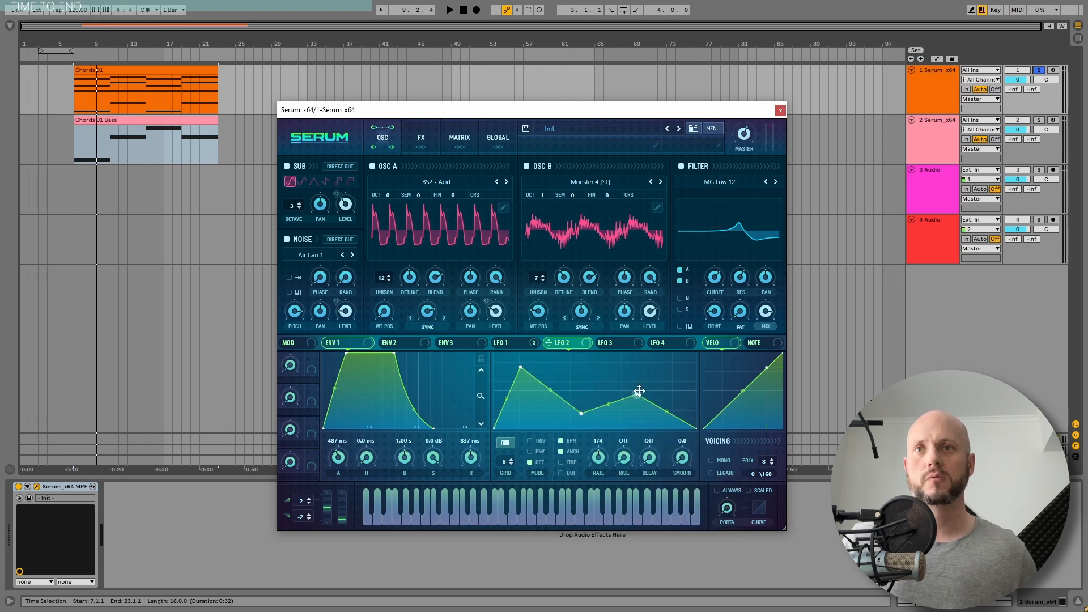
{"action": "left_click_drag", "start_coordinate": [639, 391], "coordinate": [635, 386]}
Add a modulation routing in the first empty matrix slot with LFO 2 as source and LFO 1 Rate as destination
{"action": "left_click", "coordinate": [460, 134]}
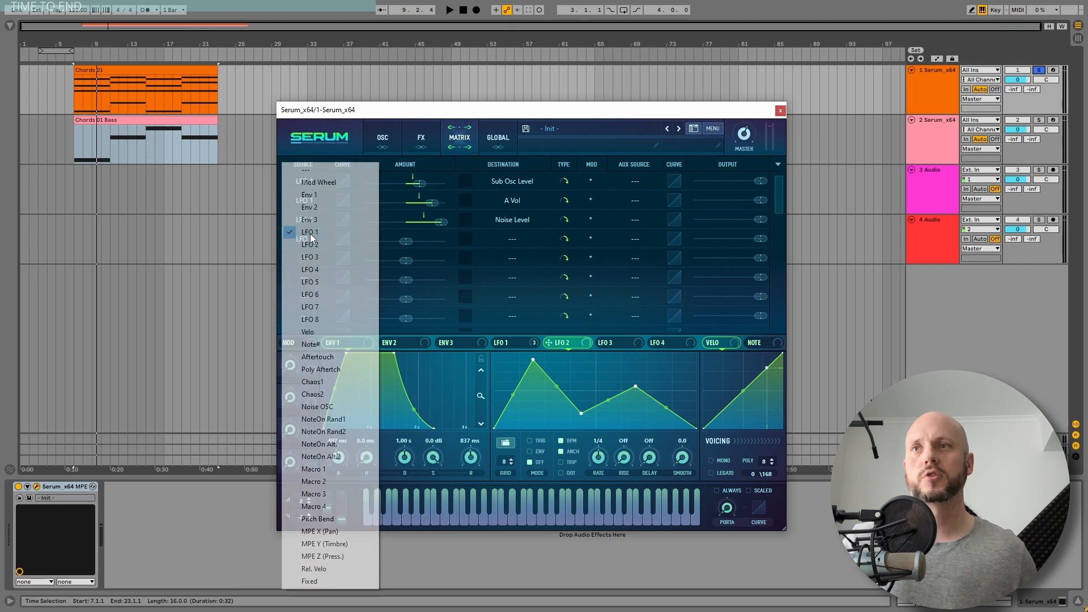
{"action": "left_click", "coordinate": [311, 233]}
{"action": "left_click", "coordinate": [312, 243]}
{"action": "left_click", "coordinate": [505, 239]}
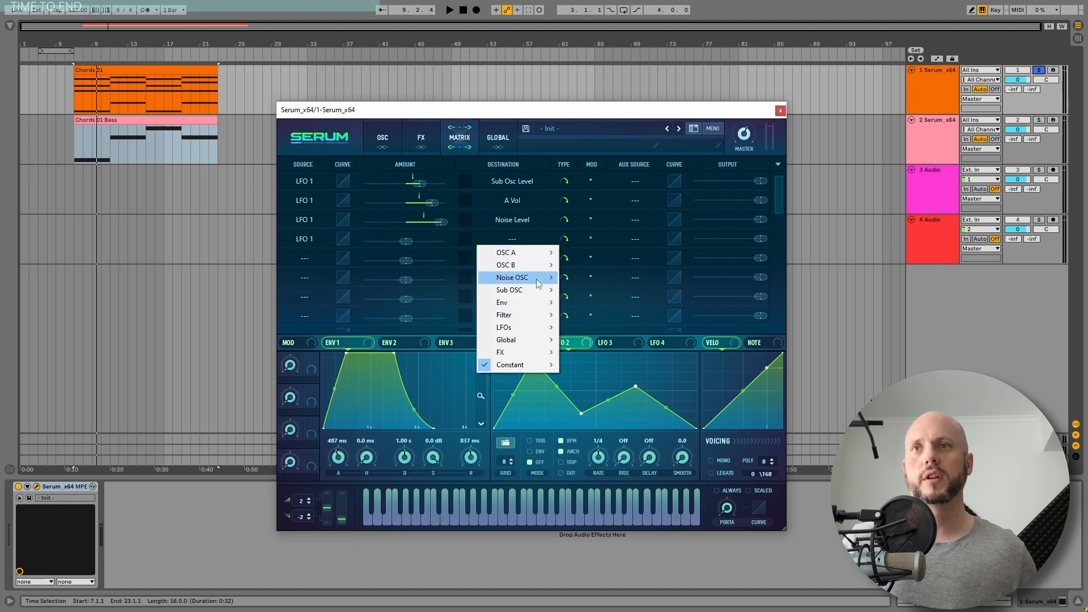
{"action": "left_click", "coordinate": [584, 335]}
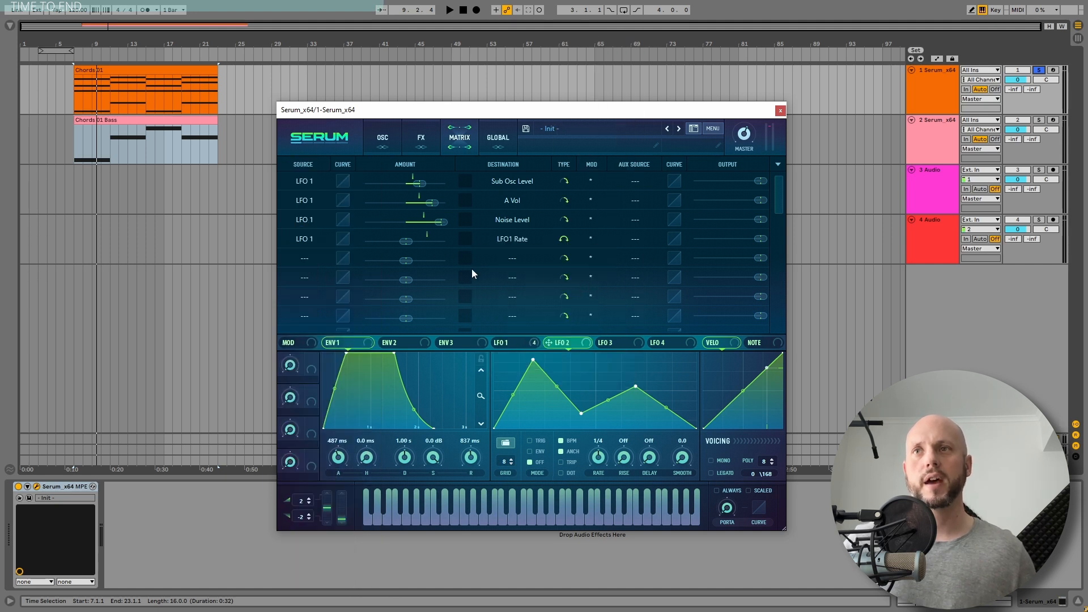
{"action": "left_click", "coordinate": [304, 239]}
{"action": "left_click", "coordinate": [317, 253]}
Reduce the LFO 2 modulation amount on LFO 1 Rate, and set LFO 2 to a free-running 0.5 Hz rate without BPM sync
{"action": "key", "text": "space"}
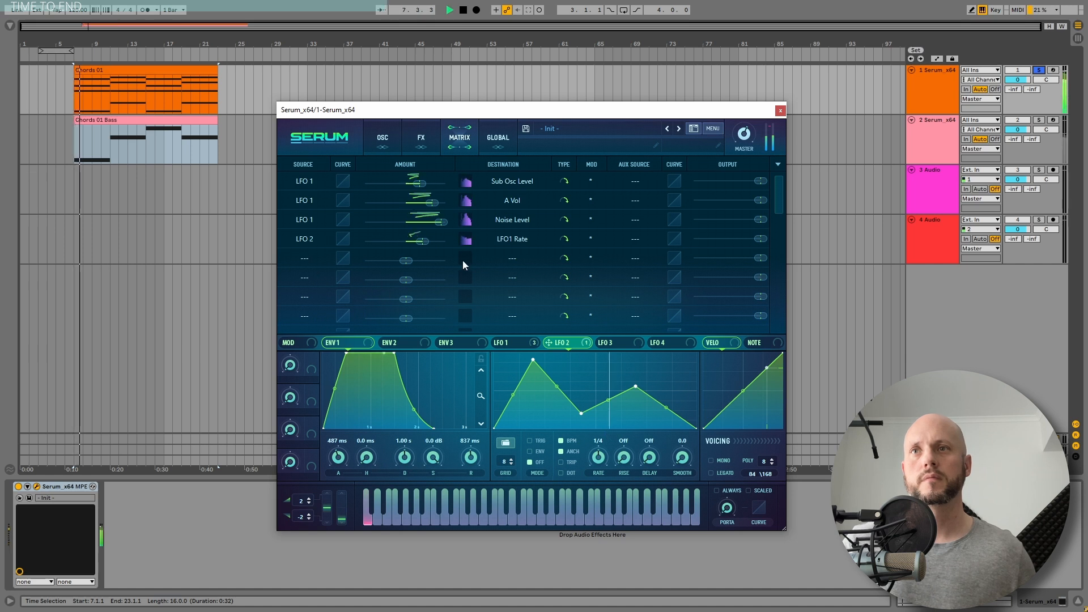
{"action": "left_click_drag", "start_coordinate": [422, 241], "coordinate": [415, 242]}
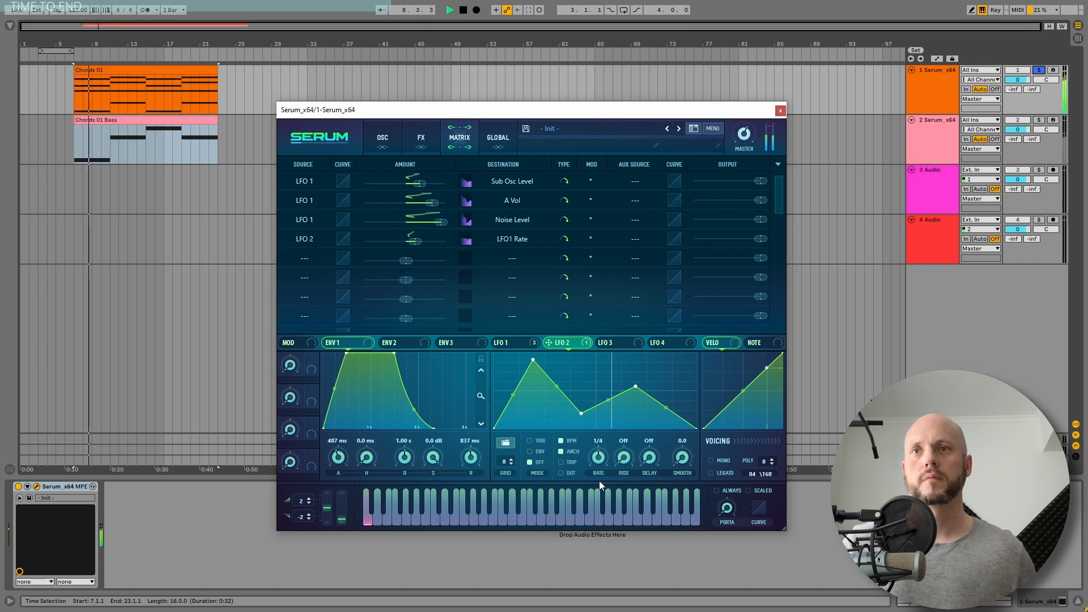
{"action": "left_click_drag", "start_coordinate": [599, 458], "coordinate": [600, 474]}
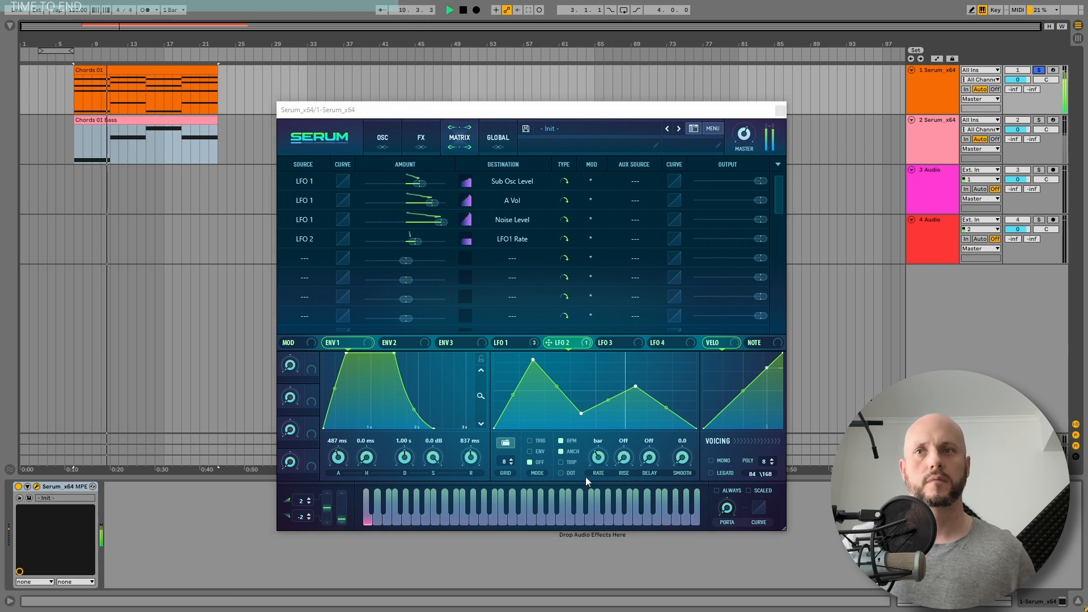
{"action": "left_click", "coordinate": [561, 440]}
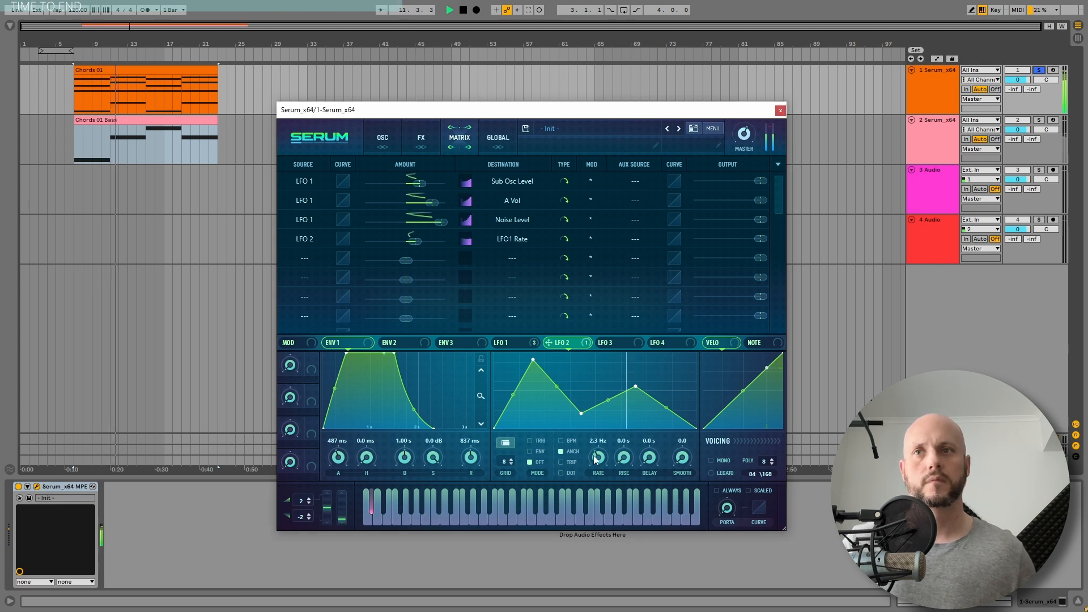
{"action": "left_click_drag", "start_coordinate": [595, 460], "coordinate": [597, 475]}
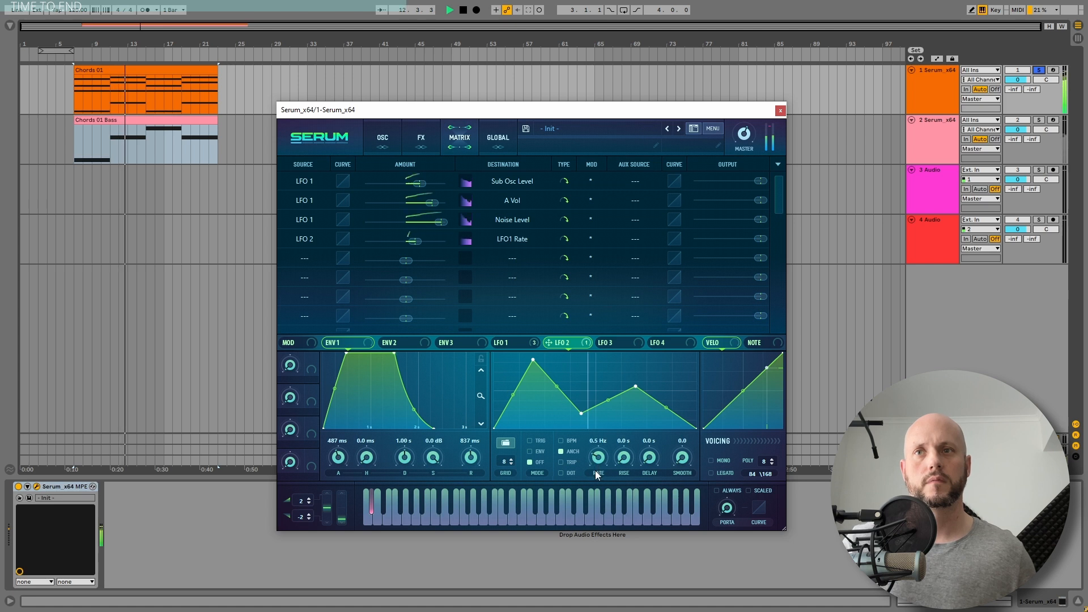
{"action": "mouse_move", "coordinate": [419, 244]}
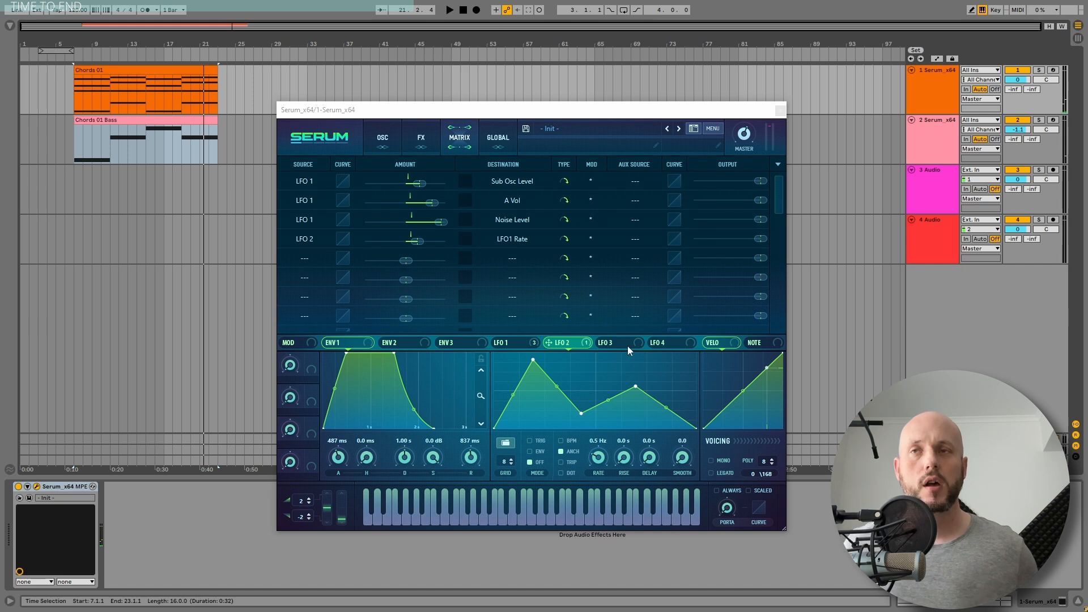
Enable the Chorus effect and move it to the front of the effects chain
{"action": "left_click", "coordinate": [422, 143]}
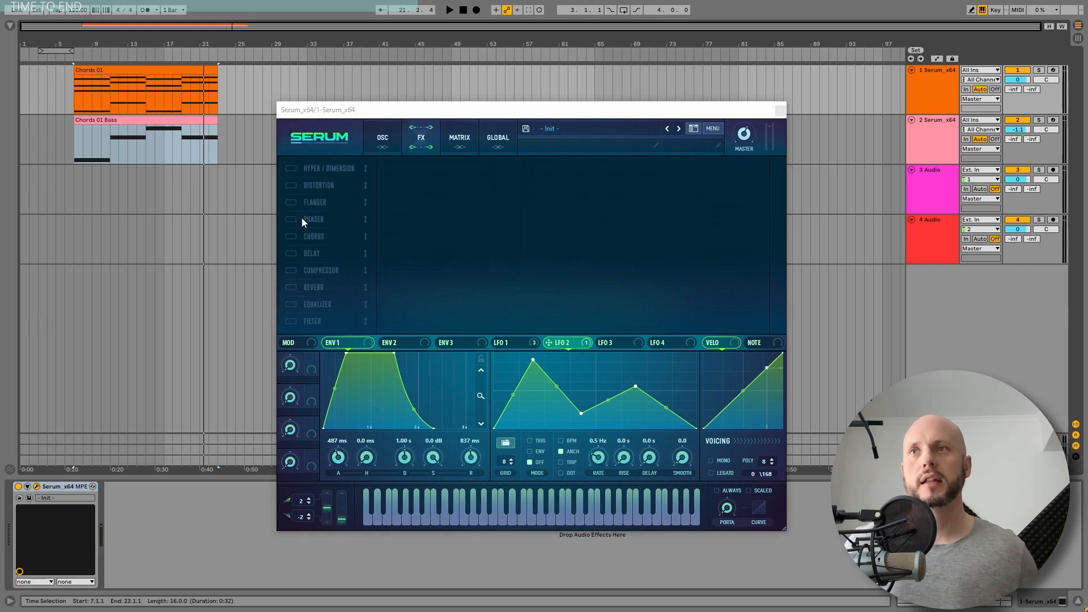
{"action": "left_click", "coordinate": [290, 236]}
{"action": "left_click_drag", "start_coordinate": [312, 239], "coordinate": [315, 173]}
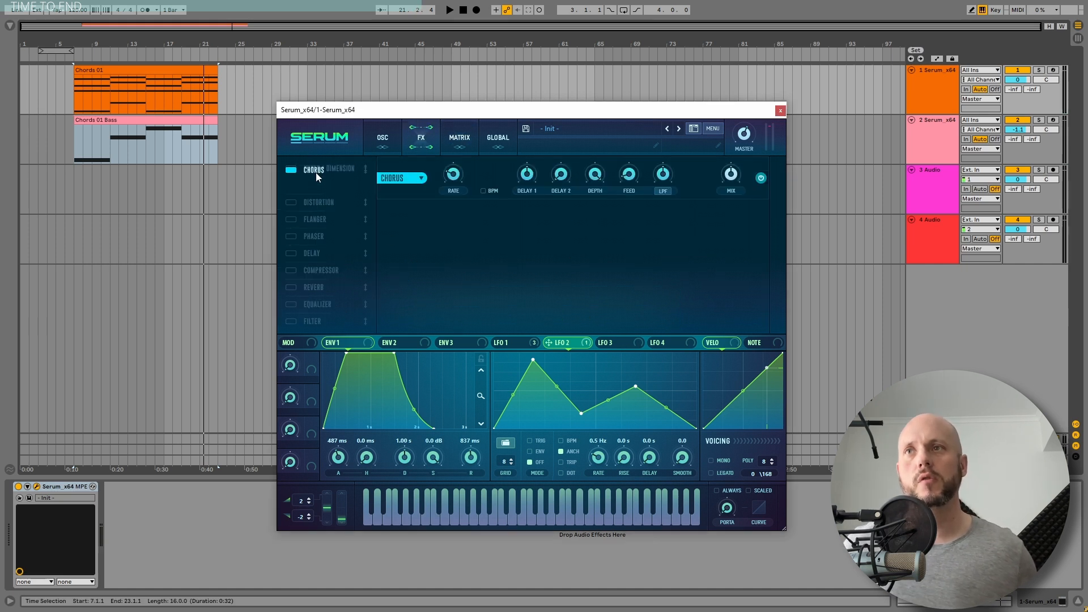
Tune the chorus delays, depth and feedback while the clips play, and raise the chorus mix to about 65%
{"action": "key", "text": "space"}
{"action": "mouse_move", "coordinate": [734, 174]}
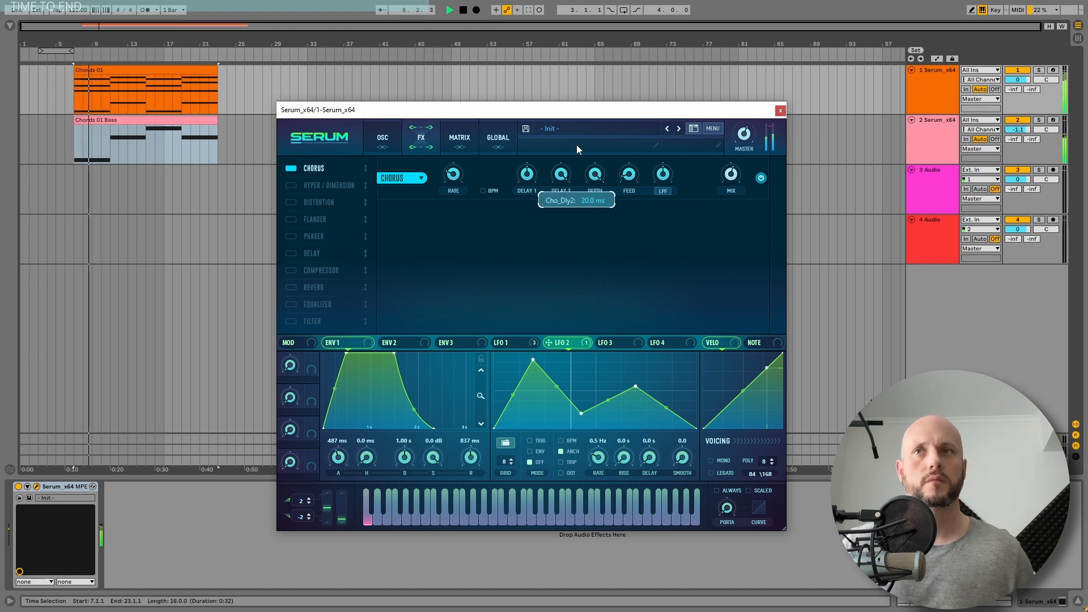
{"action": "mouse_move", "coordinate": [526, 174]}
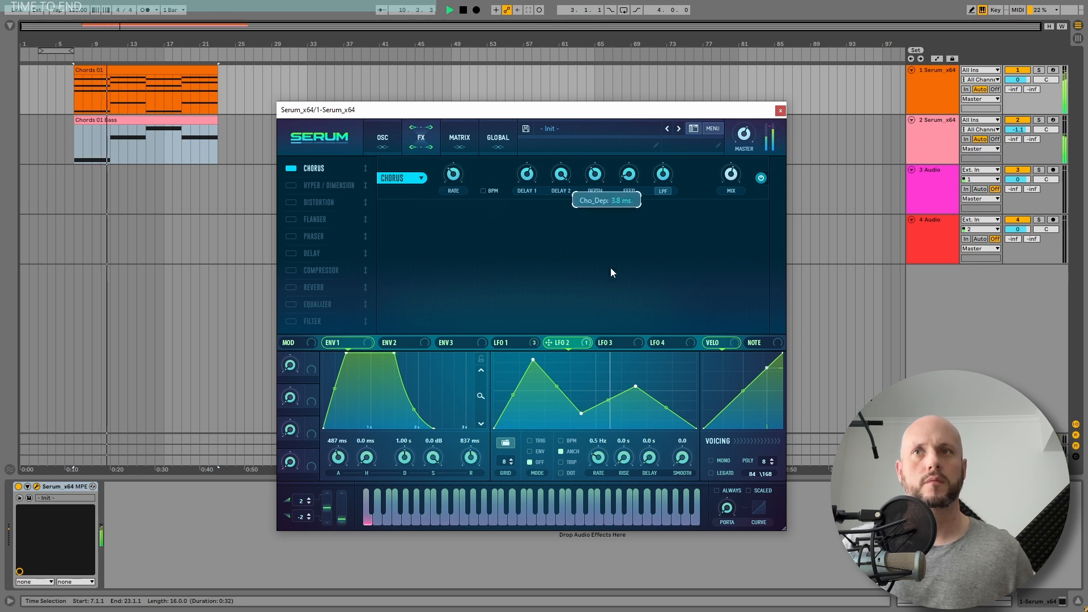
{"action": "mouse_move", "coordinate": [628, 175]}
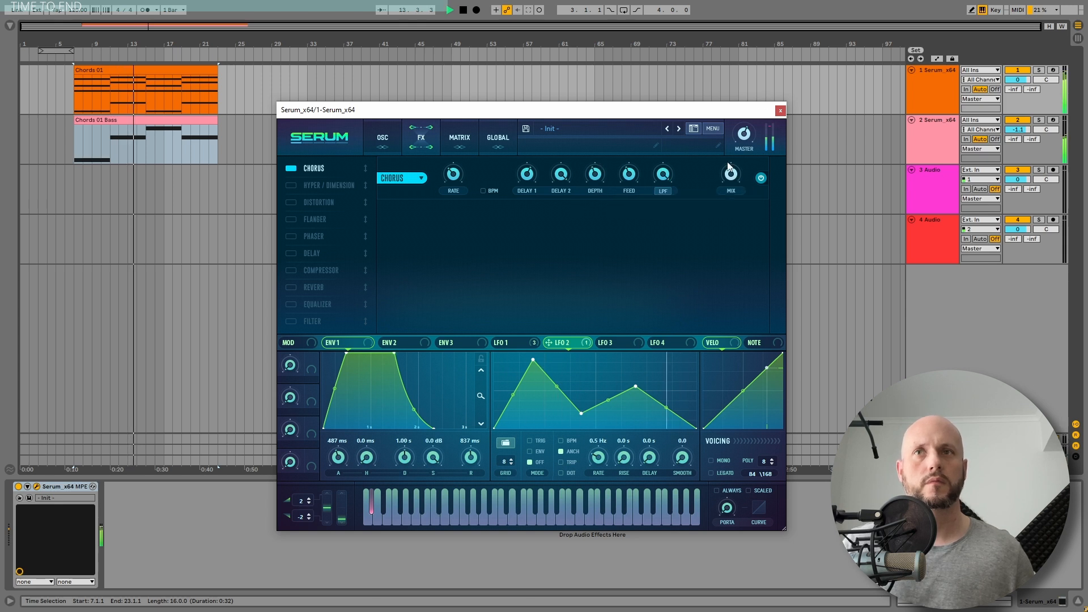
{"action": "left_click_drag", "start_coordinate": [731, 174], "coordinate": [742, 118]}
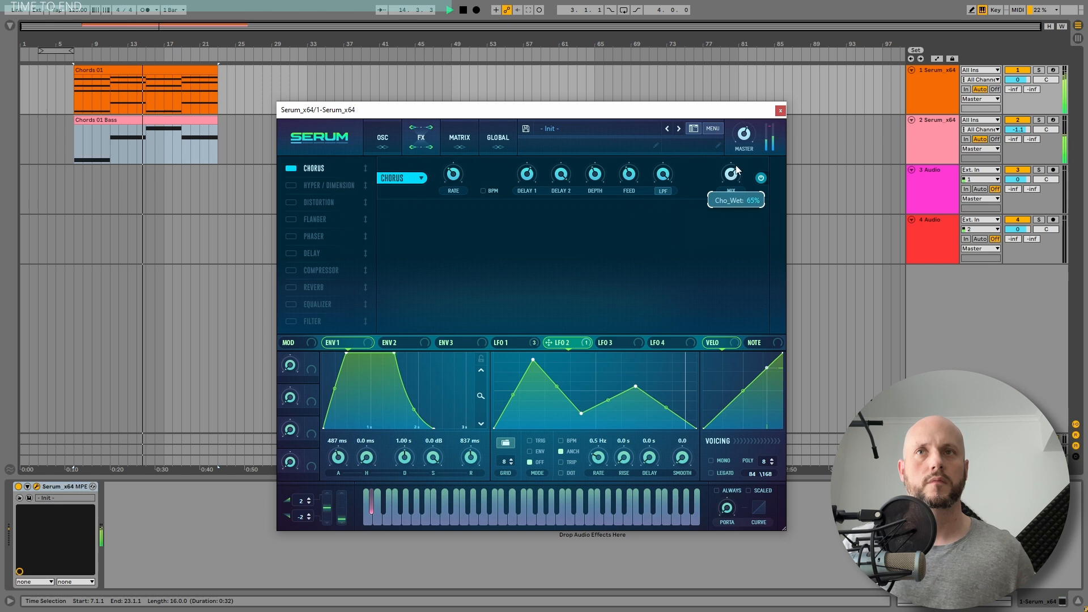
{"action": "key", "text": "space"}
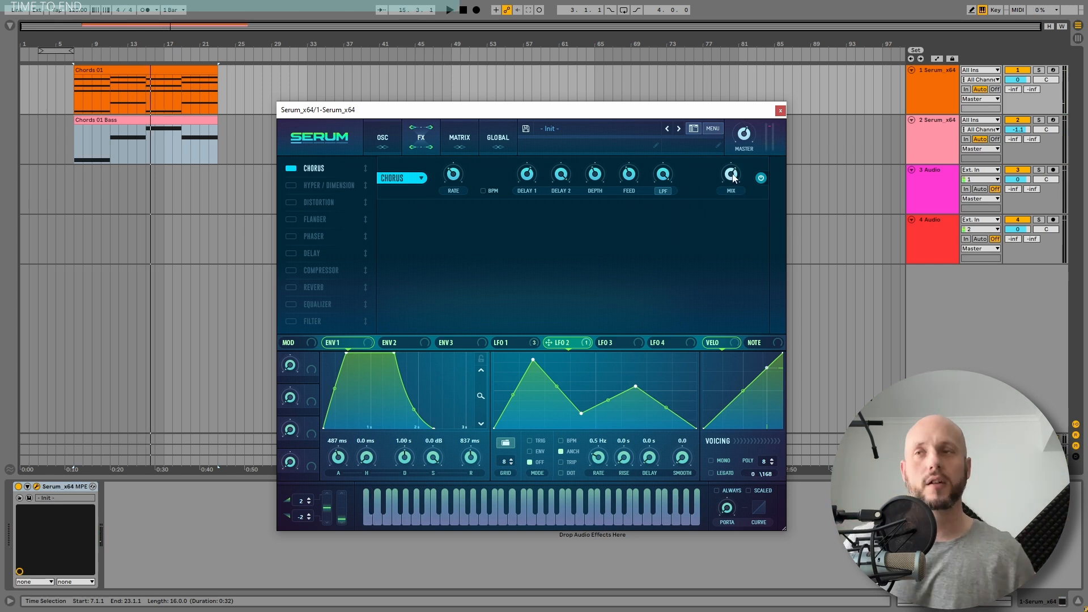
Enable the Filter effect directly after the Chorus with the Cmb + type, and raise its cutoff
{"action": "left_click", "coordinate": [291, 321]}
{"action": "left_click", "coordinate": [470, 224]}
{"action": "mouse_move", "coordinate": [481, 263]}
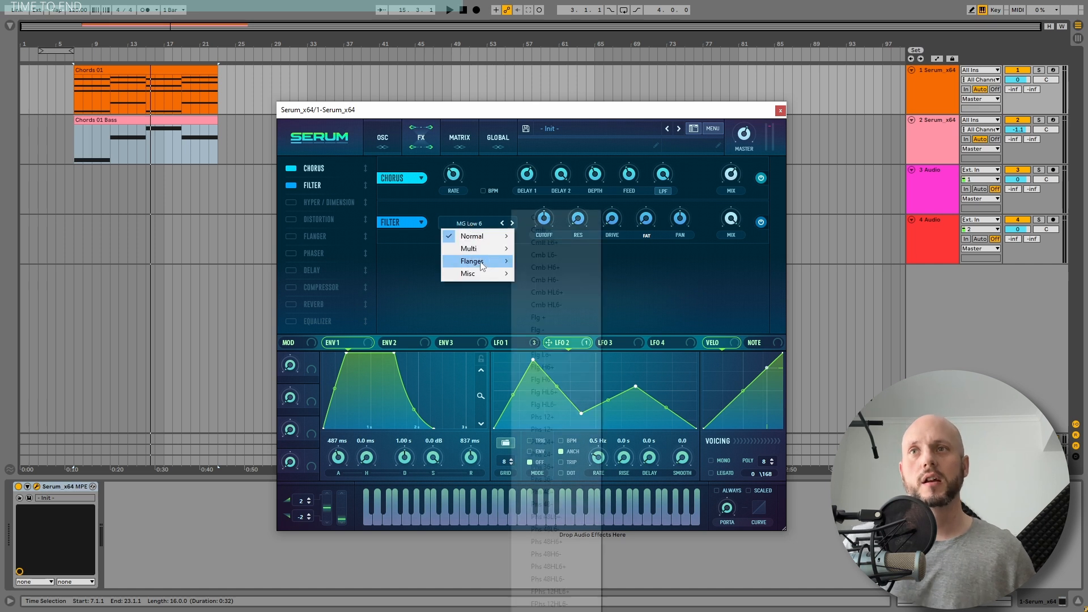
{"action": "left_click", "coordinate": [552, 217]}
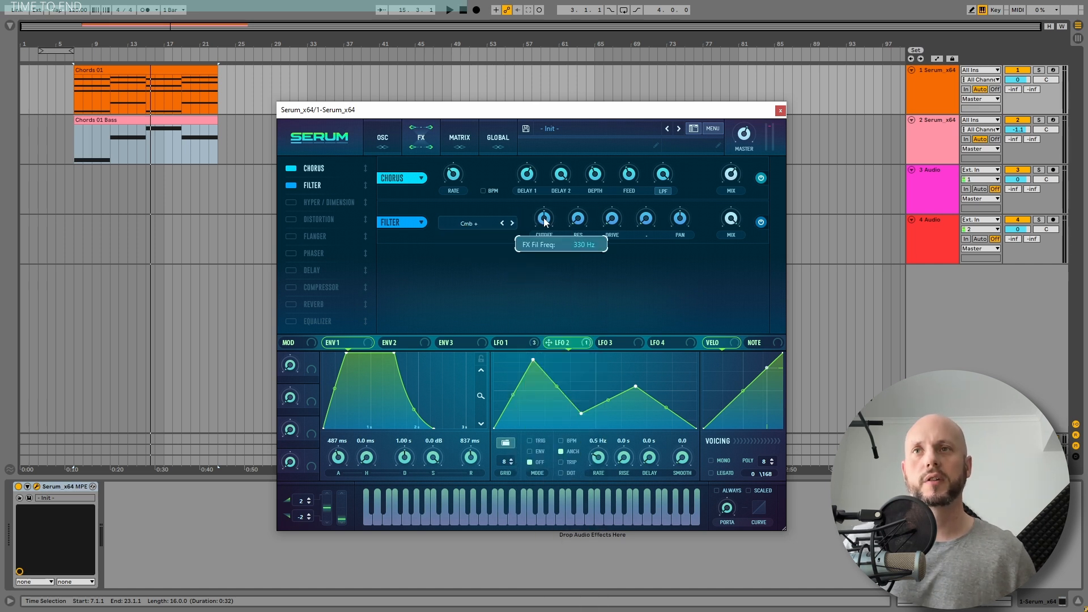
{"action": "key", "text": "space"}
{"action": "left_click_drag", "start_coordinate": [591, 173], "coordinate": [591, 169]}
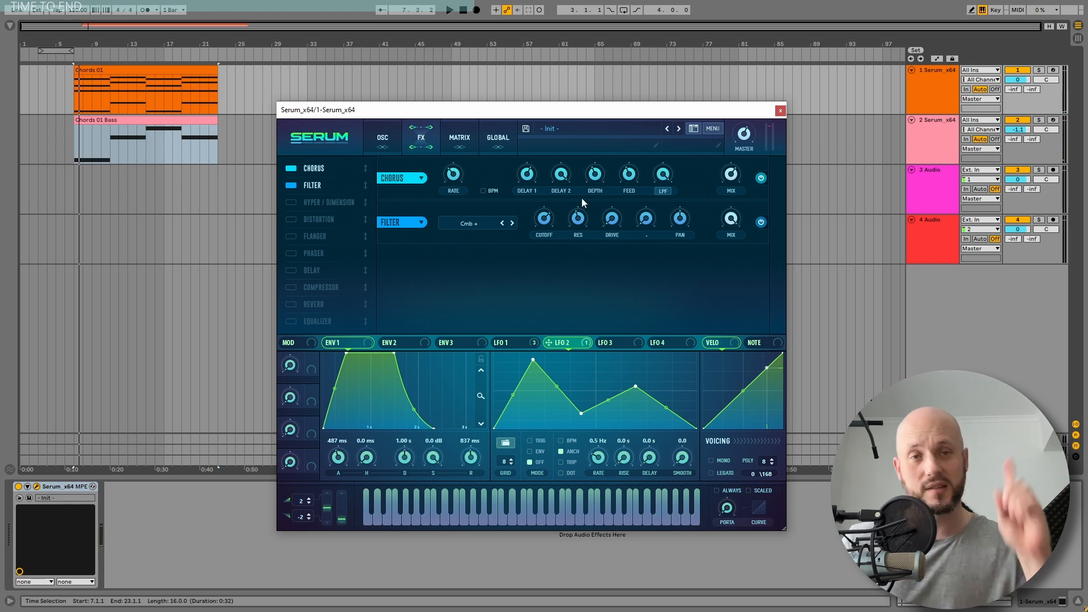
{"action": "mouse_move", "coordinate": [581, 210]}
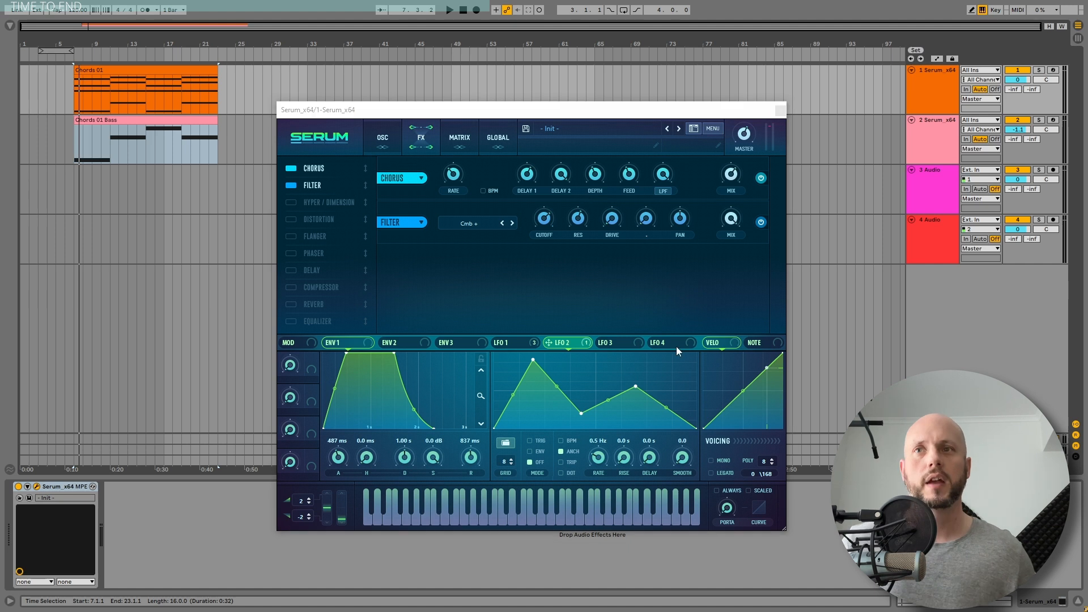
Modulate the Filter effect's cutoff with LFO 1, set the filter mix to about 63%, and fine-tune the cutoff during playback
{"action": "left_click_drag", "start_coordinate": [521, 347], "coordinate": [527, 309]}
{"action": "left_click_drag", "start_coordinate": [536, 217], "coordinate": [543, 228]}
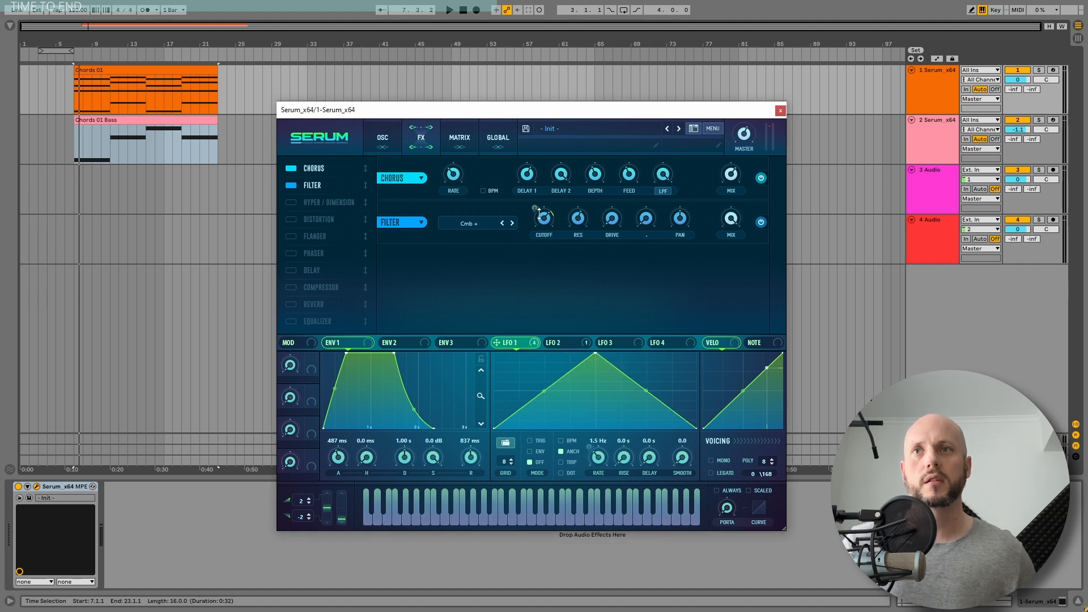
{"action": "key", "text": "space"}
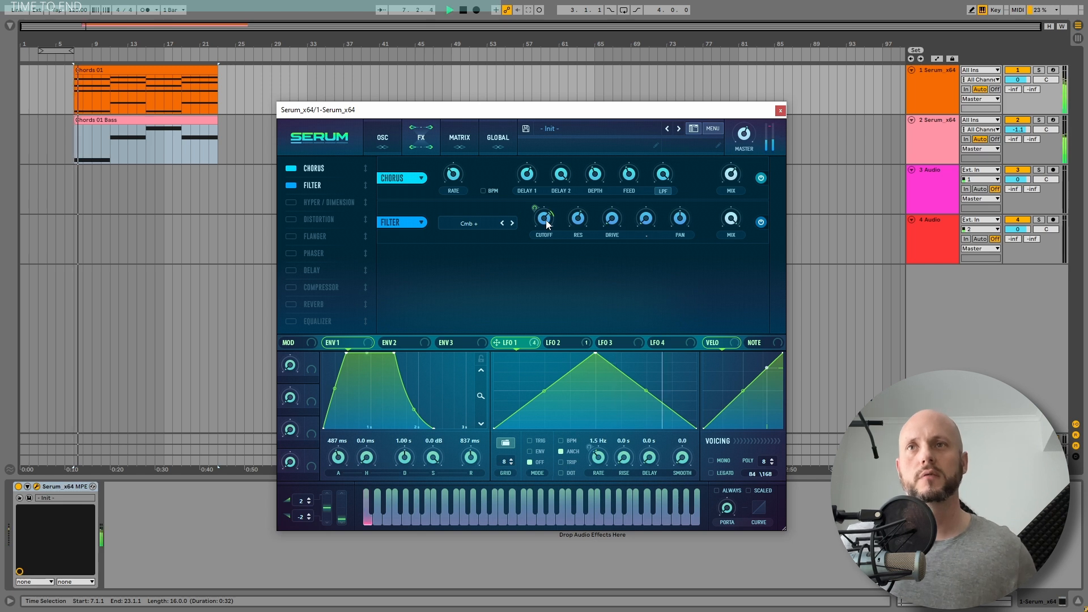
{"action": "left_click_drag", "start_coordinate": [731, 223], "coordinate": [734, 277]}
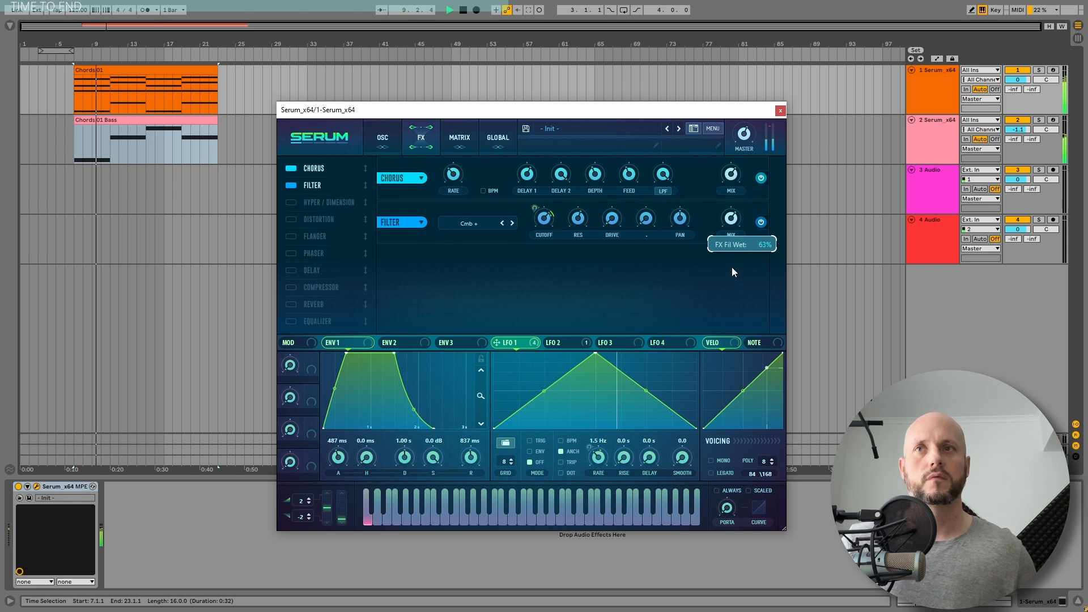
{"action": "left_click_drag", "start_coordinate": [551, 224], "coordinate": [551, 223]}
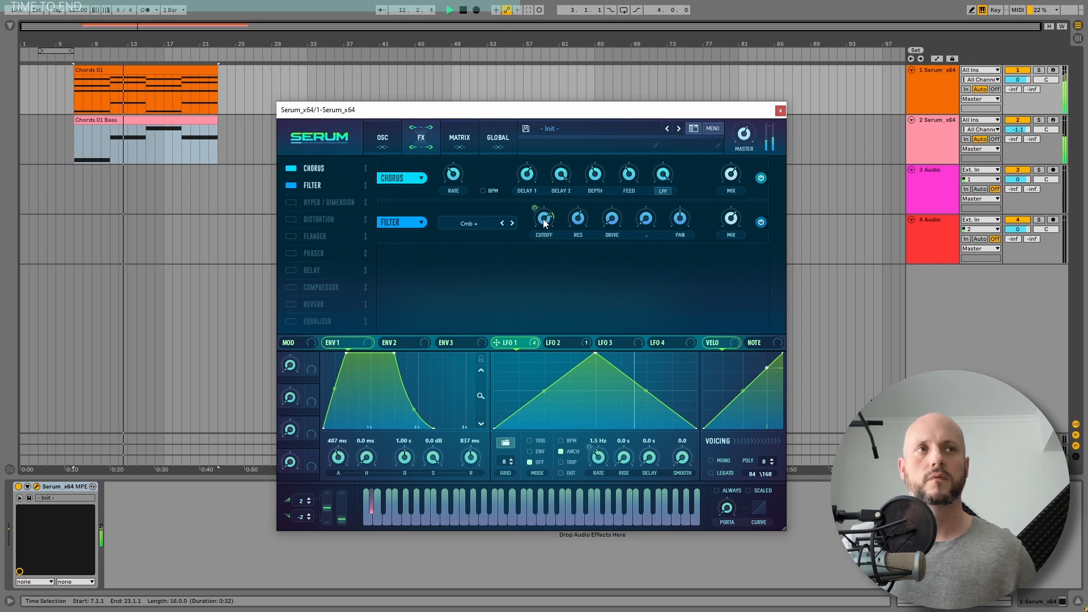
Enable the Reverb effect, move it directly after the Filter in the effects chain, and audition the clips
{"action": "left_click", "coordinate": [876, 16]}
{"action": "key", "text": "space"}
{"action": "left_click_drag", "start_coordinate": [283, 301], "coordinate": [306, 267]}
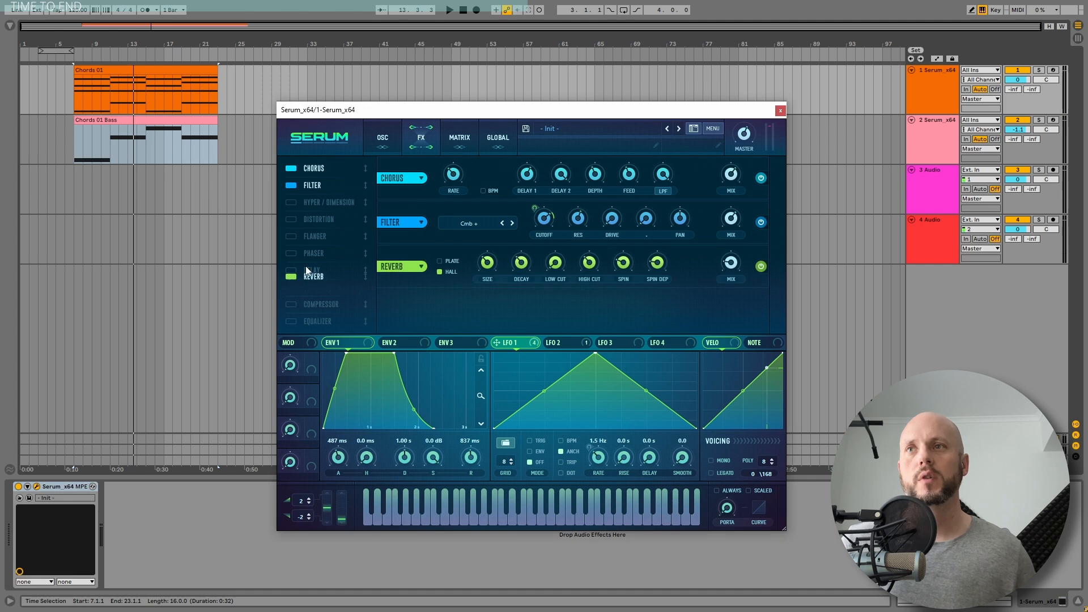
{"action": "left_click_drag", "start_coordinate": [314, 200], "coordinate": [314, 203]}
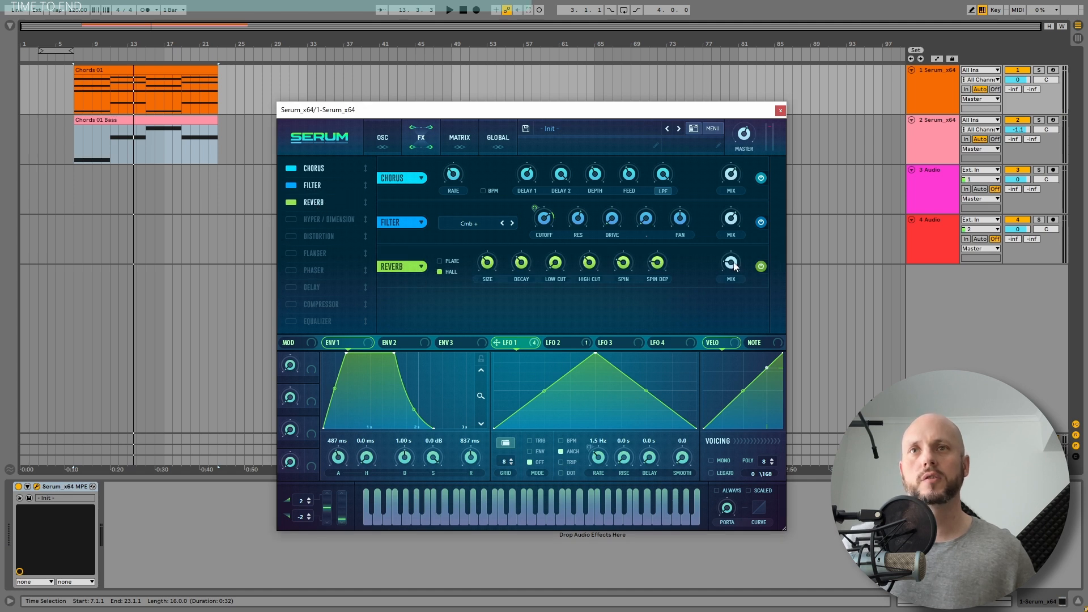
{"action": "key", "text": "space"}
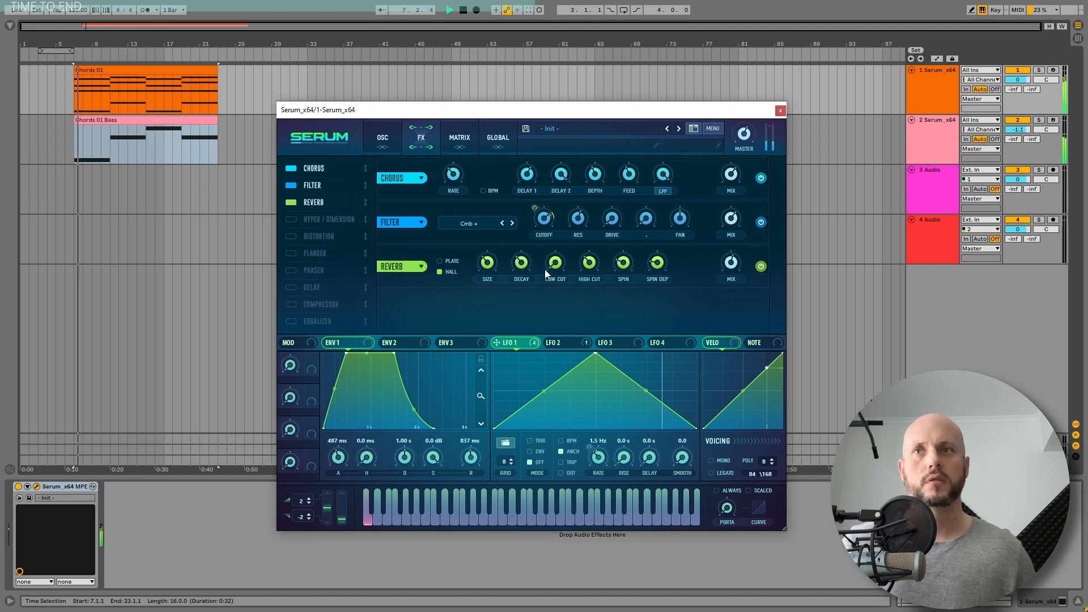
{"action": "mouse_move", "coordinate": [526, 258]}
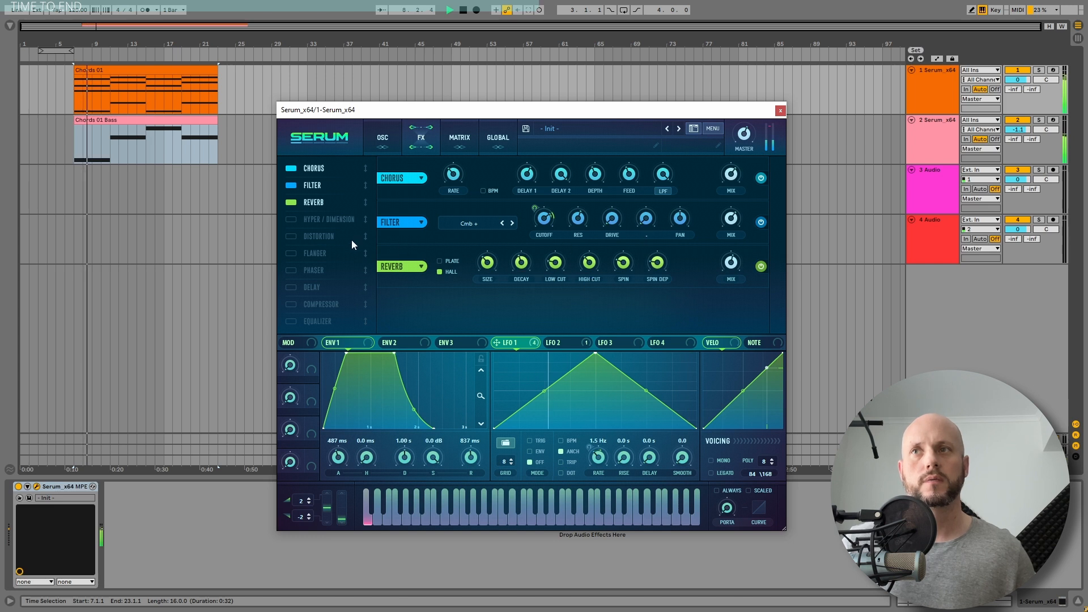
Enable the Delay effect and move it directly after the Reverb, adjusting the reverb's high cut during playback
{"action": "left_click", "coordinate": [303, 283]}
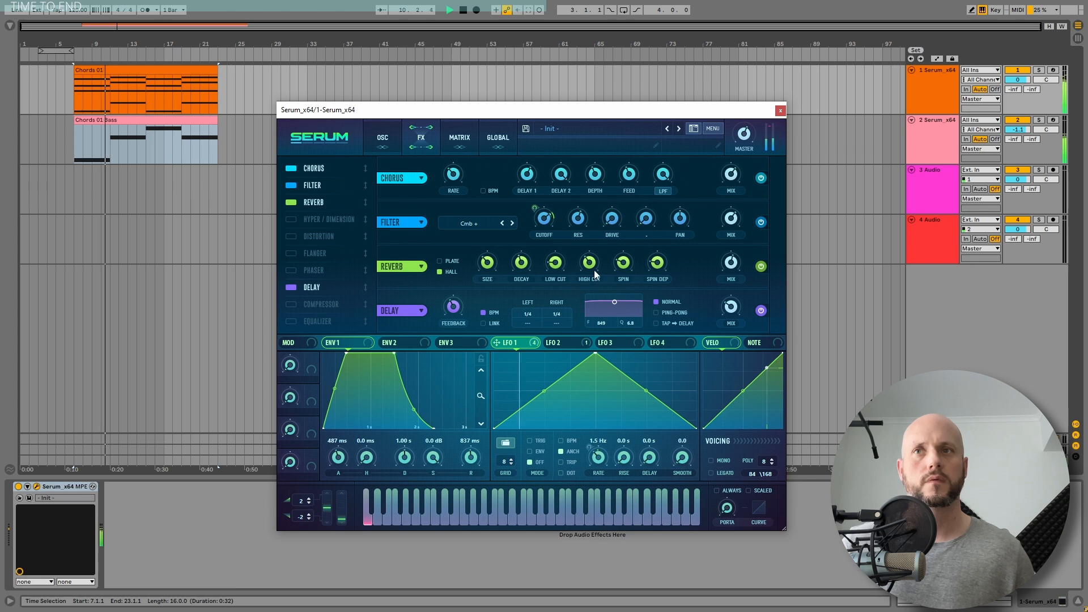
{"action": "mouse_move", "coordinate": [585, 268]}
{"action": "left_click_drag", "start_coordinate": [585, 268], "coordinate": [593, 243]}
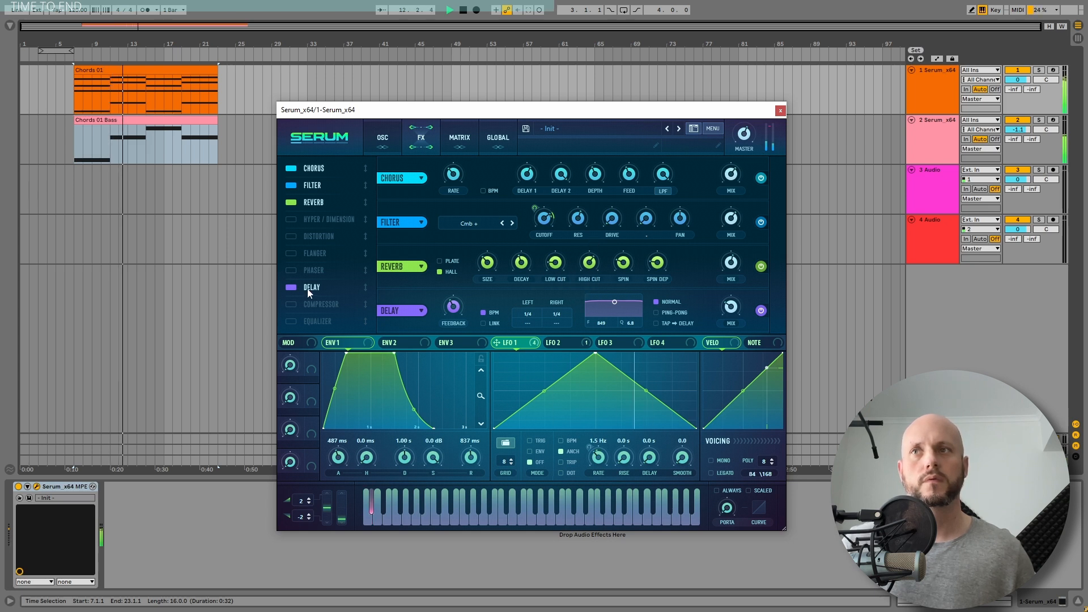
{"action": "left_click_drag", "start_coordinate": [311, 285], "coordinate": [317, 222]}
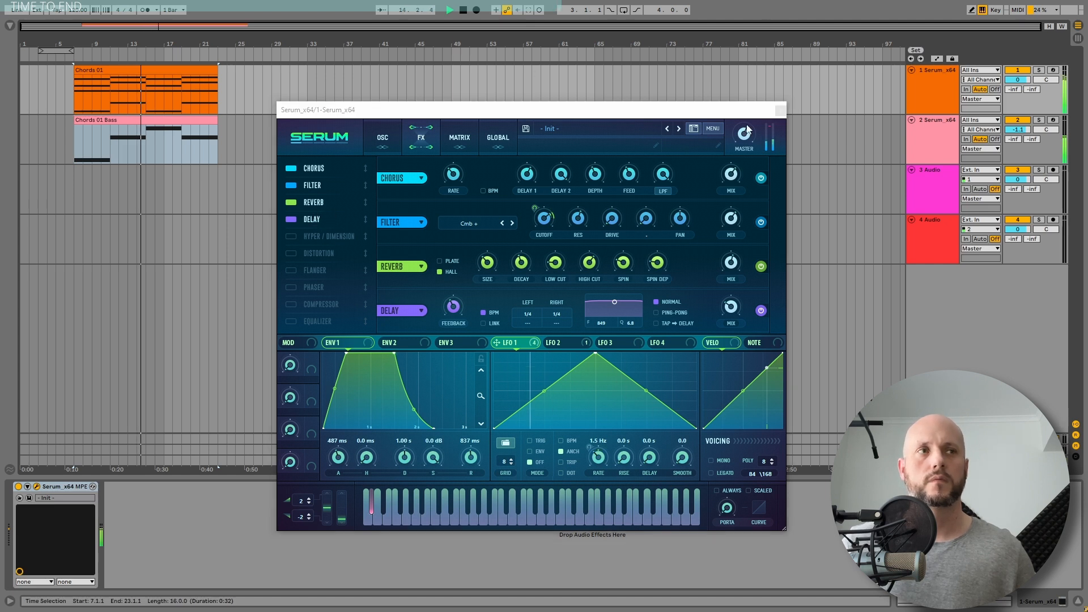
Set the delay feedback to about 65% and its right time to 1/16, narrow its filter, and fine-tune its mix during playback
{"action": "left_click_drag", "start_coordinate": [453, 309], "coordinate": [459, 280]}
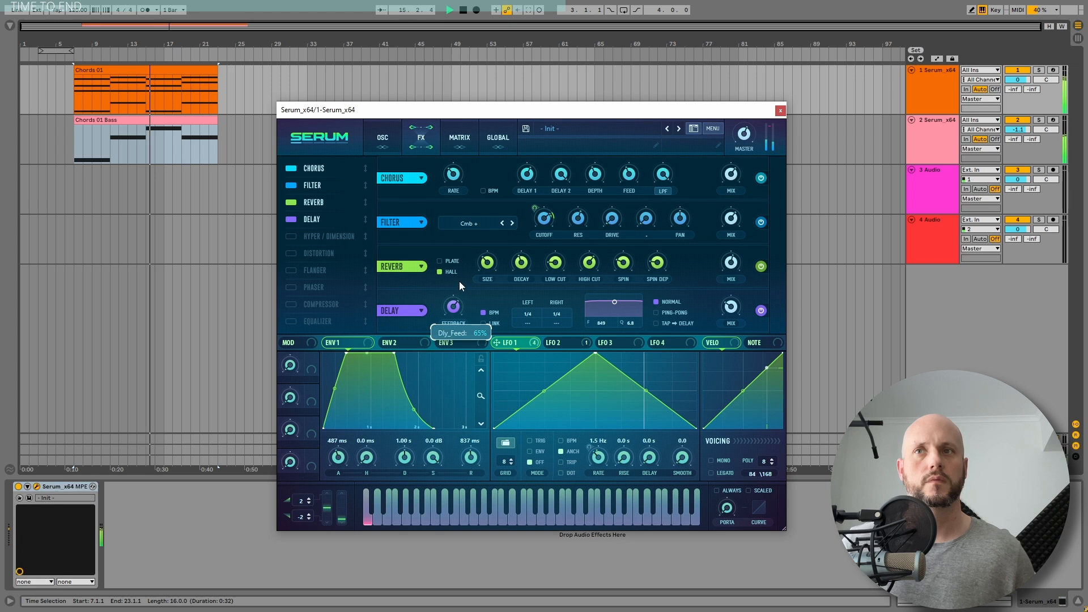
{"action": "left_click_drag", "start_coordinate": [614, 302], "coordinate": [563, 342]}
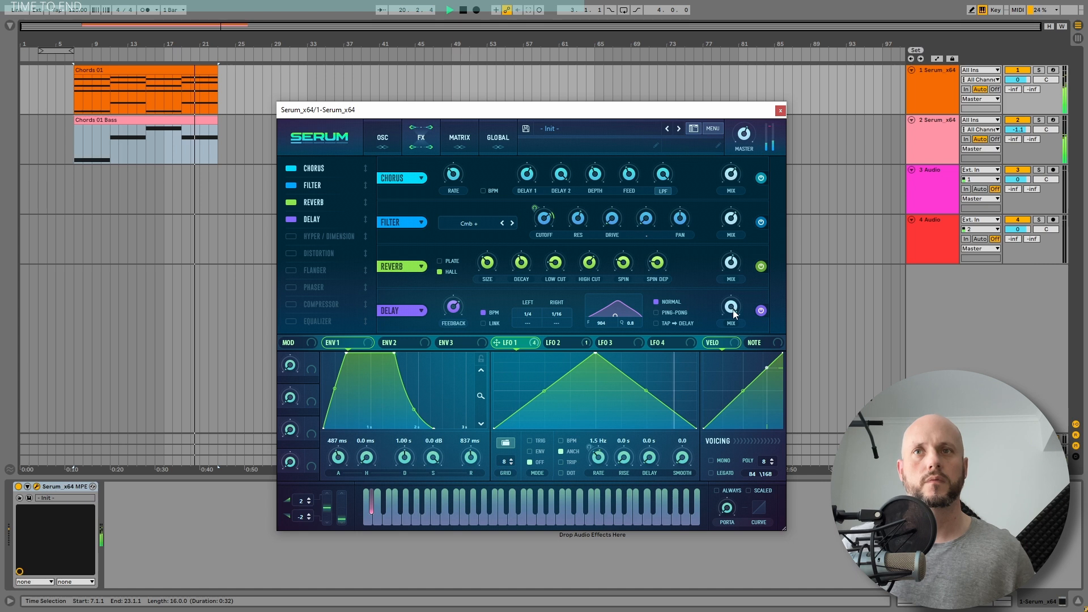
{"action": "mouse_move", "coordinate": [731, 309]}
{"action": "left_mouse_down"}
{"action": "mouse_move", "coordinate": [729, 349]}
{"action": "mouse_move", "coordinate": [729, 320]}
{"action": "left_mouse_up"}
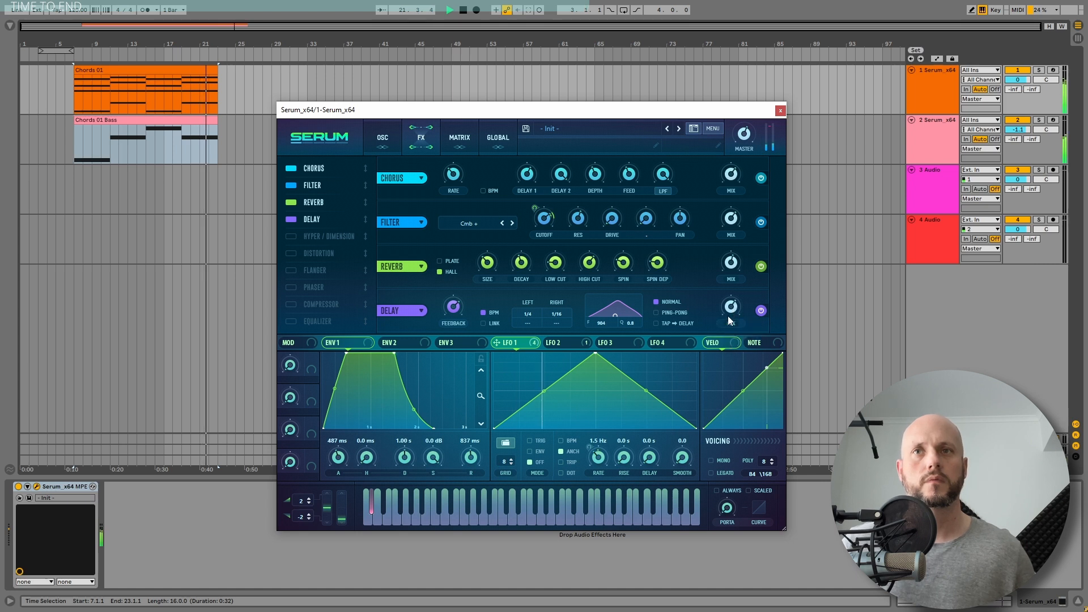
{"action": "left_click", "coordinate": [91, 118]}
{"action": "key", "text": "space"}
{"action": "key", "text": "space"}
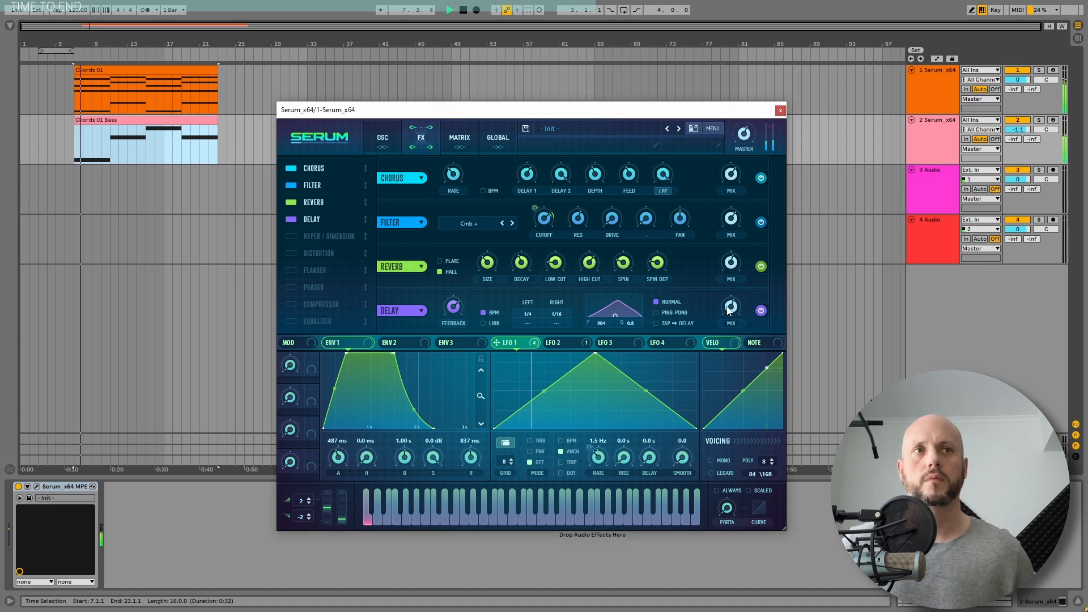
Enable the Equalizer after the Delay, cut the lows, and boost a peak in the high band at about 1120 Hz
{"action": "left_click", "coordinate": [291, 320]}
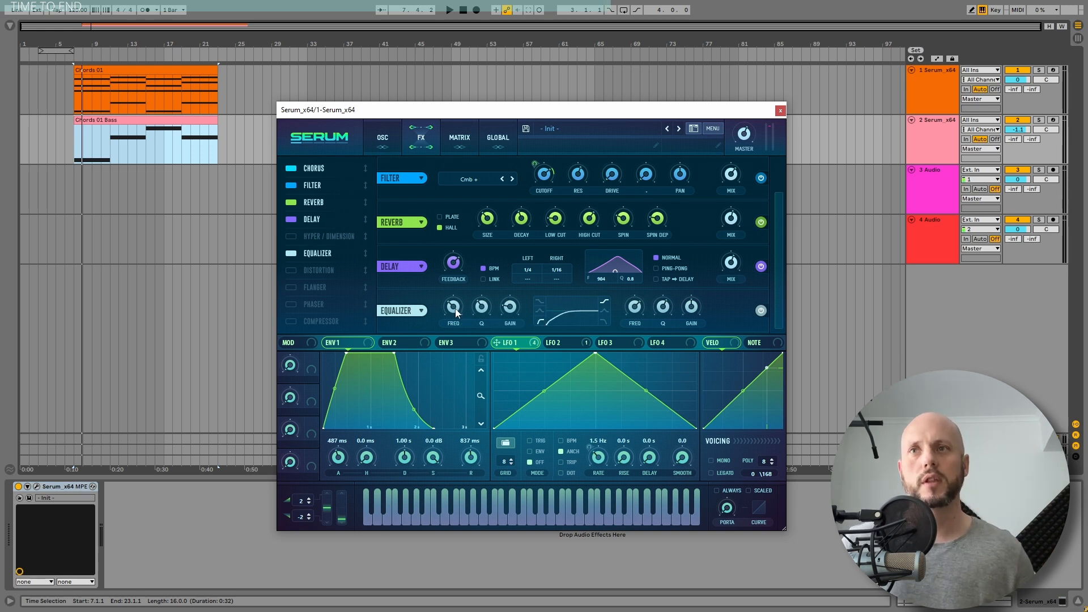
{"action": "left_click_drag", "start_coordinate": [455, 308], "coordinate": [459, 303]}
{"action": "key", "text": "space"}
{"action": "mouse_move", "coordinate": [458, 315]}
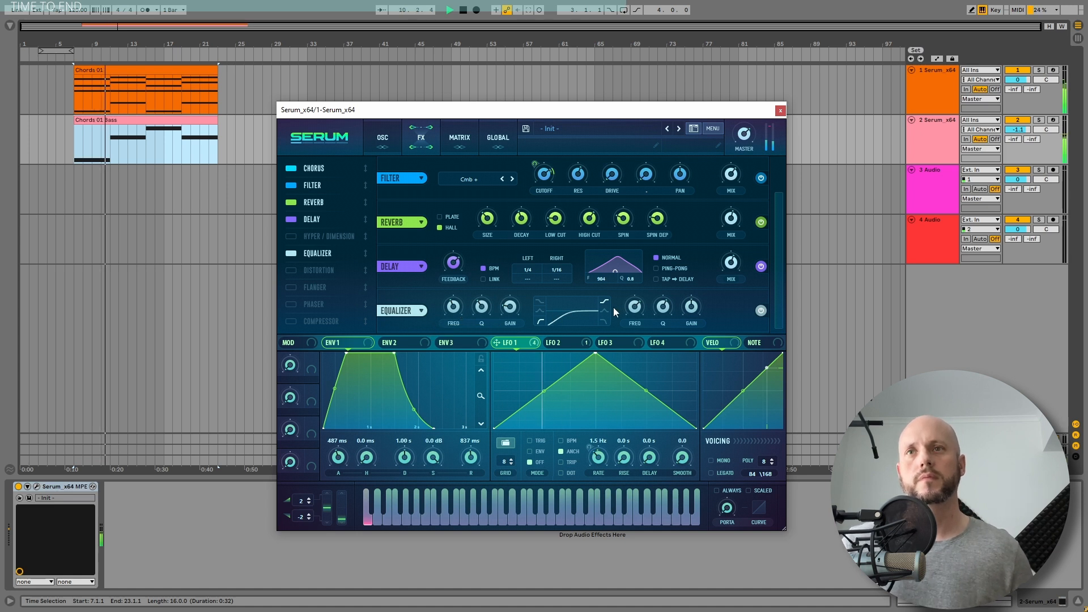
{"action": "left_click_drag", "start_coordinate": [692, 309], "coordinate": [634, 321]}
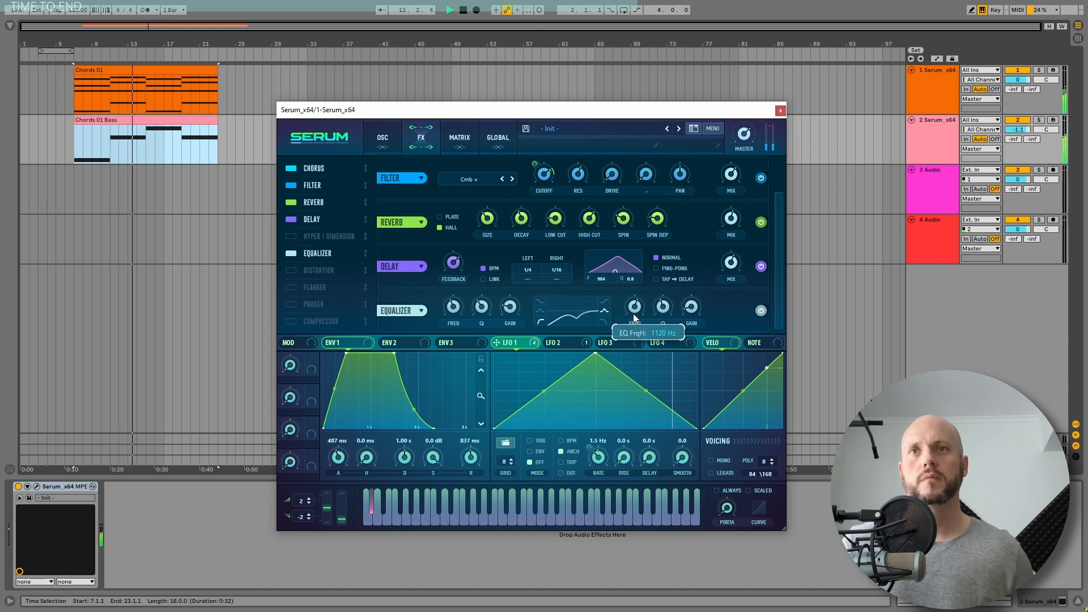
Adjust the master volume to about 91%, fine-tune the equalizer's high-band gain, and close the Serum window
{"action": "left_click_drag", "start_coordinate": [744, 131], "coordinate": [746, 122]}
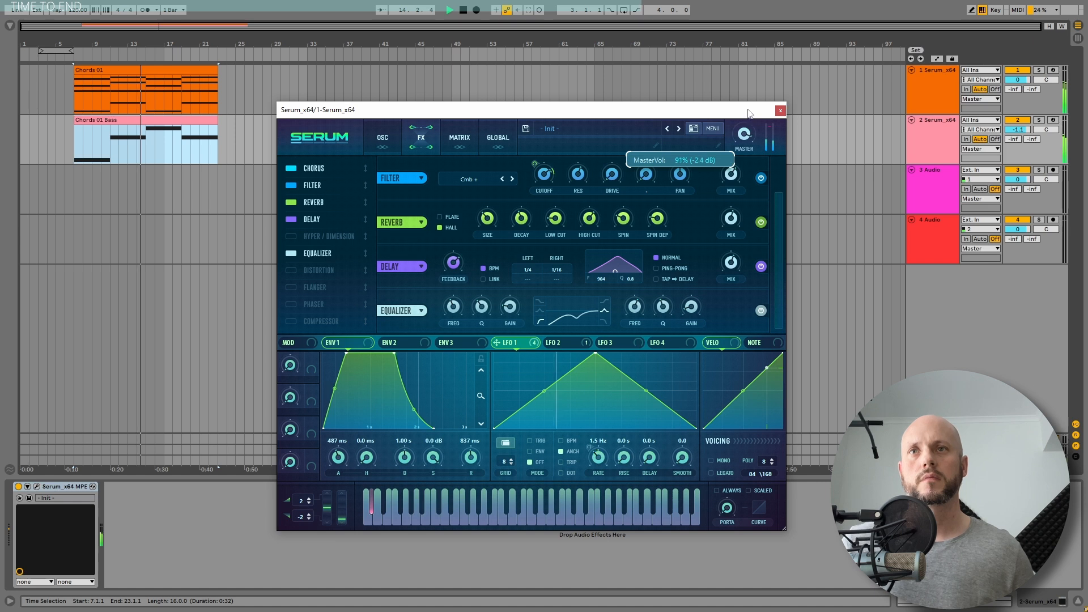
{"action": "left_click_drag", "start_coordinate": [689, 306], "coordinate": [689, 298]}
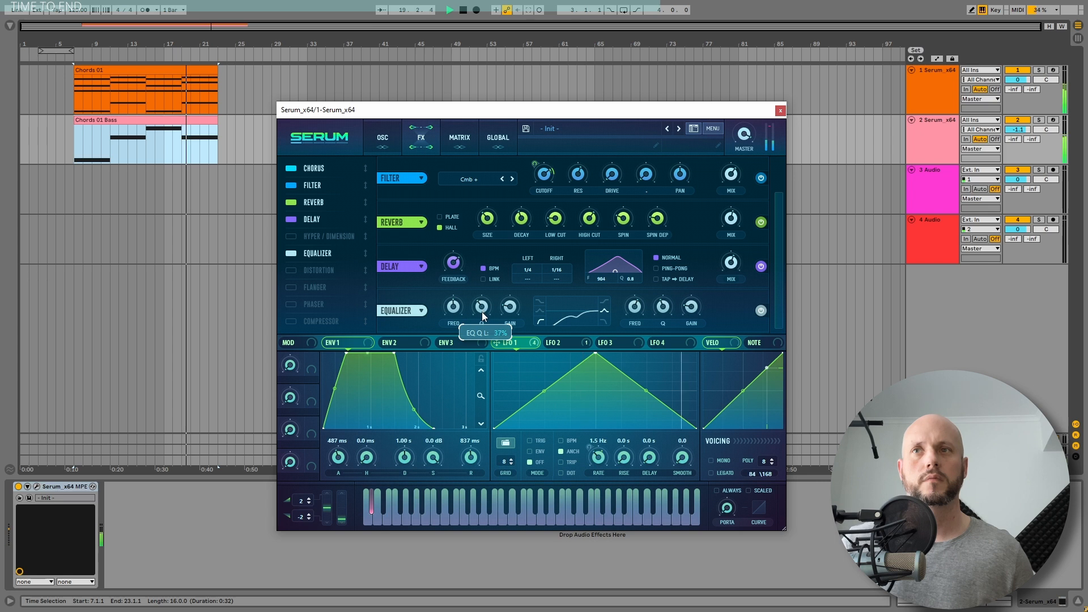
{"action": "left_click", "coordinate": [780, 111]}
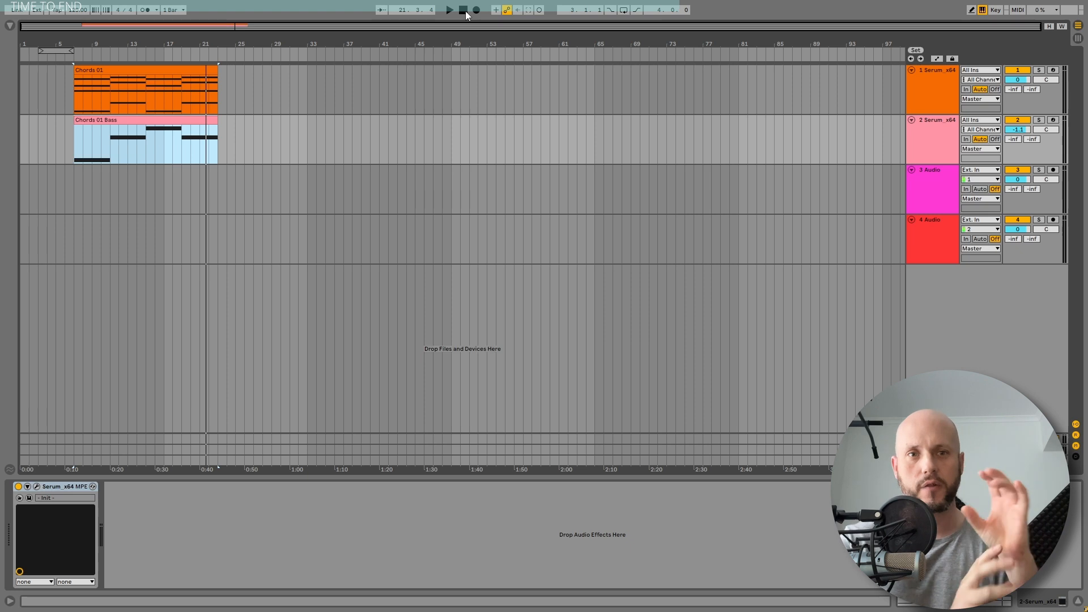
In the Chords 01 Serum, free LFO 3 from tempo sync at about 0.3 Hz and adjust the filter cutoff's modulation depth during playback
{"action": "left_click", "coordinate": [103, 77]}
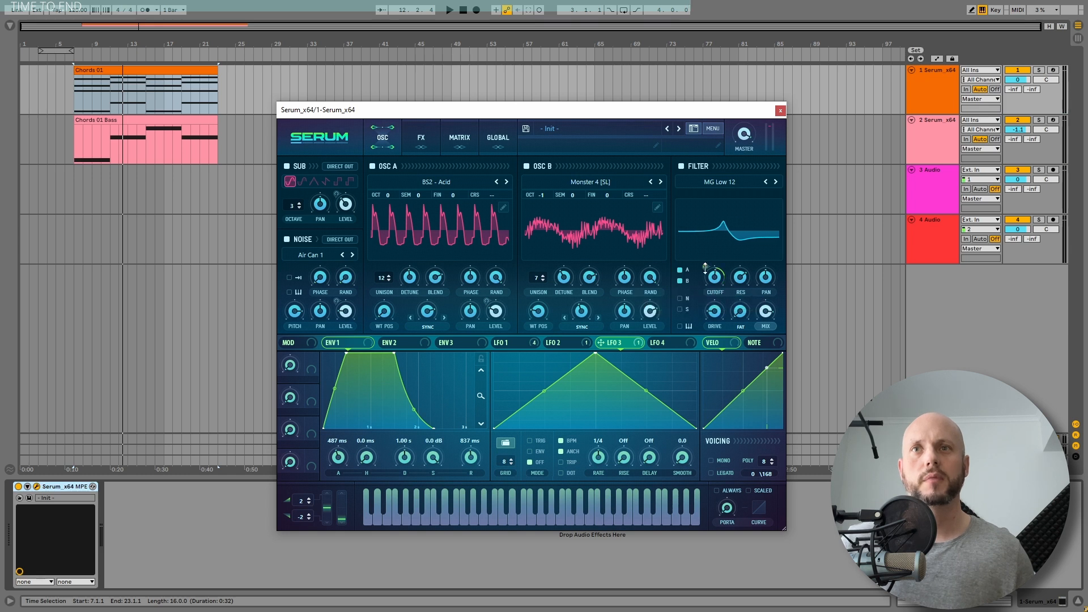
{"action": "left_click", "coordinate": [559, 440]}
{"action": "key", "text": "space"}
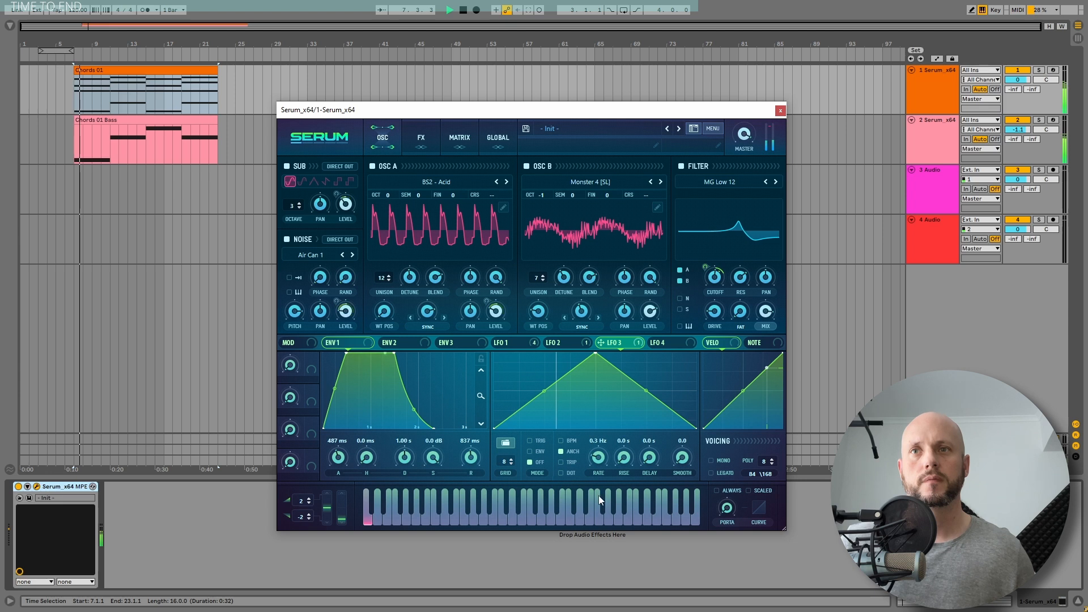
{"action": "left_click_drag", "start_coordinate": [598, 496], "coordinate": [599, 502]}
{"action": "left_click_drag", "start_coordinate": [705, 267], "coordinate": [705, 278]}
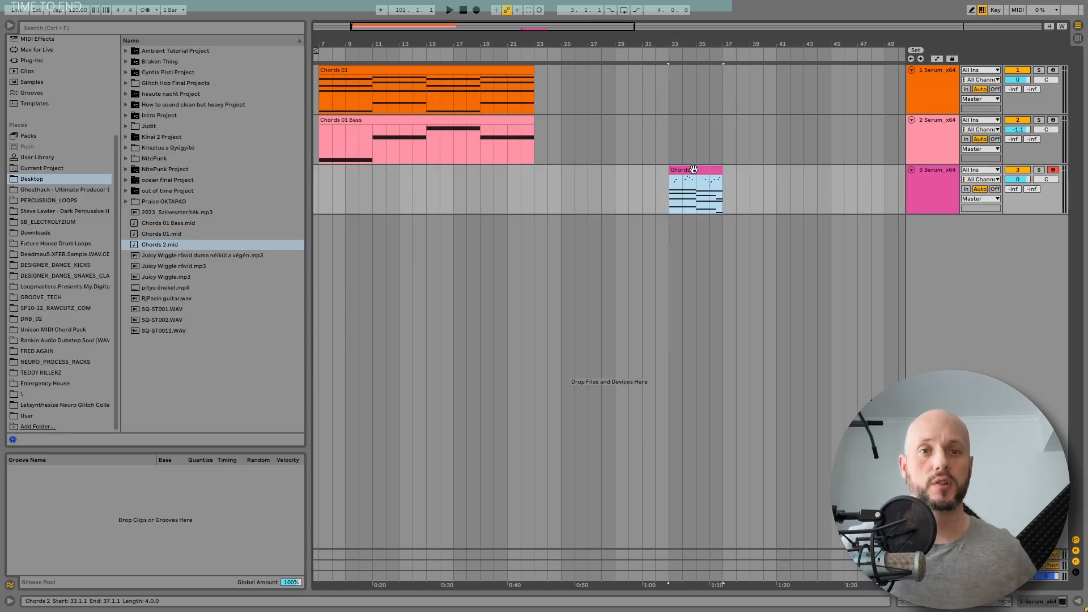
Play the Chords 2 clip and examine its chord and melody notes in an enlarged piano roll
{"action": "key", "text": "space"}
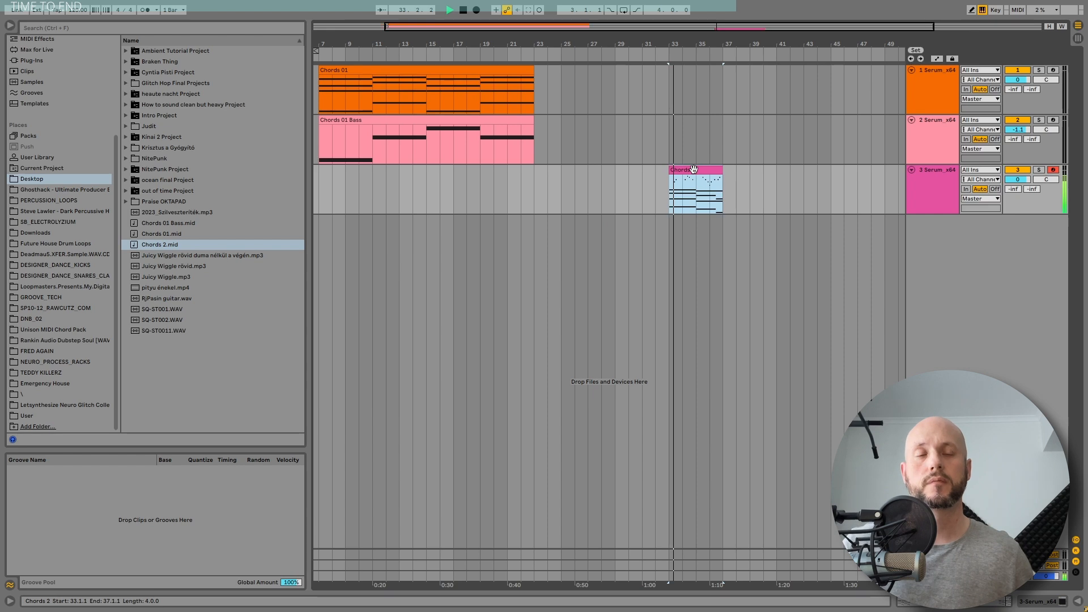
{"action": "double_click", "coordinate": [945, 175]}
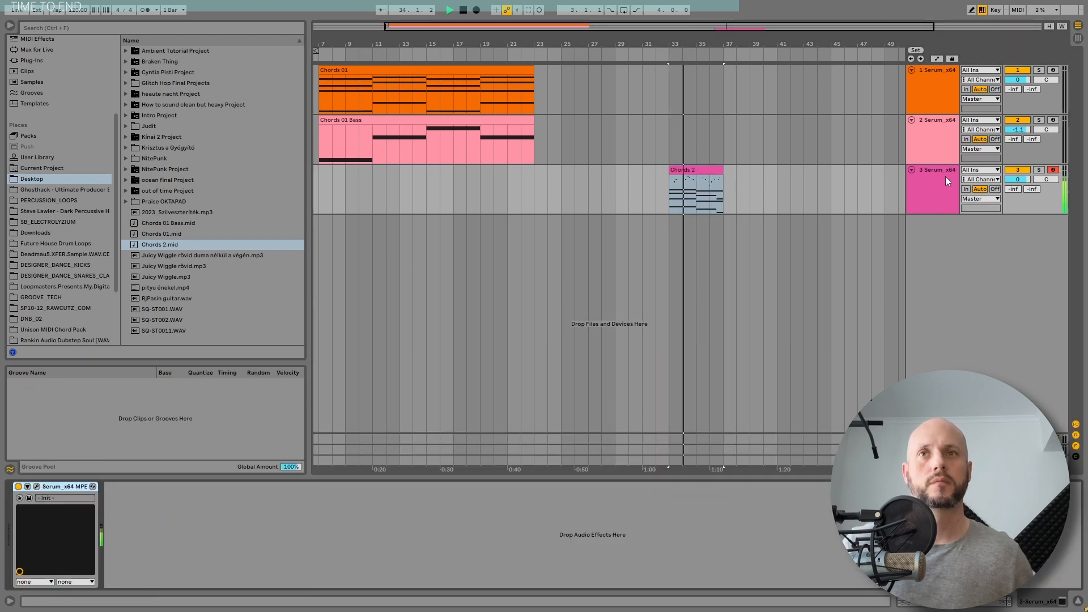
{"action": "double_click", "coordinate": [699, 171]}
{"action": "left_click_drag", "start_coordinate": [620, 477], "coordinate": [618, 163]}
{"action": "scroll", "coordinate": [794, 402], "scroll_direction": "down", "scroll_amount": 2}
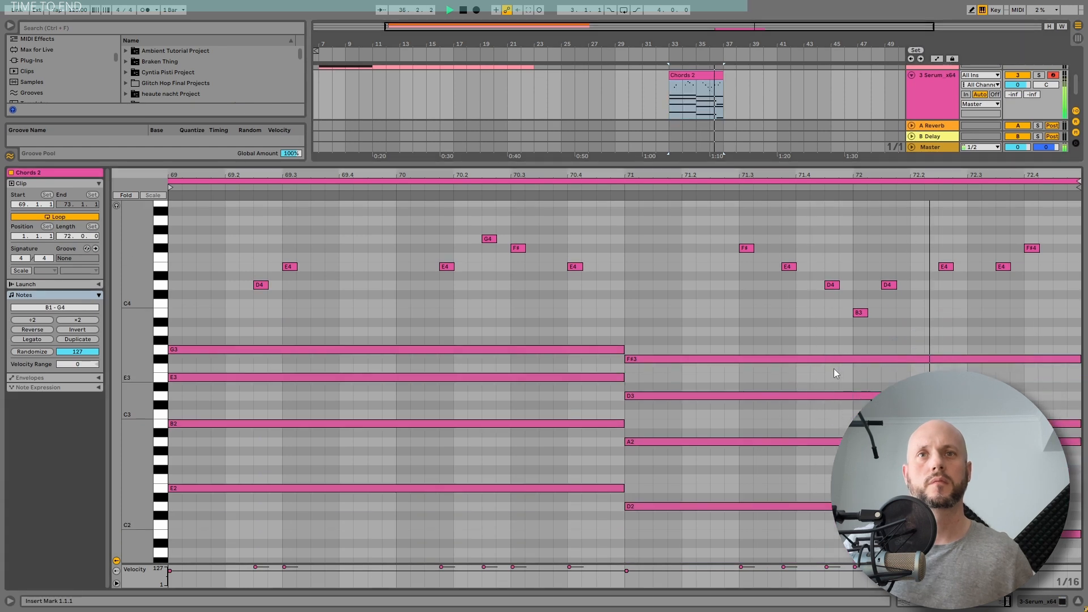
{"action": "left_click_drag", "start_coordinate": [973, 162], "coordinate": [974, 176]}
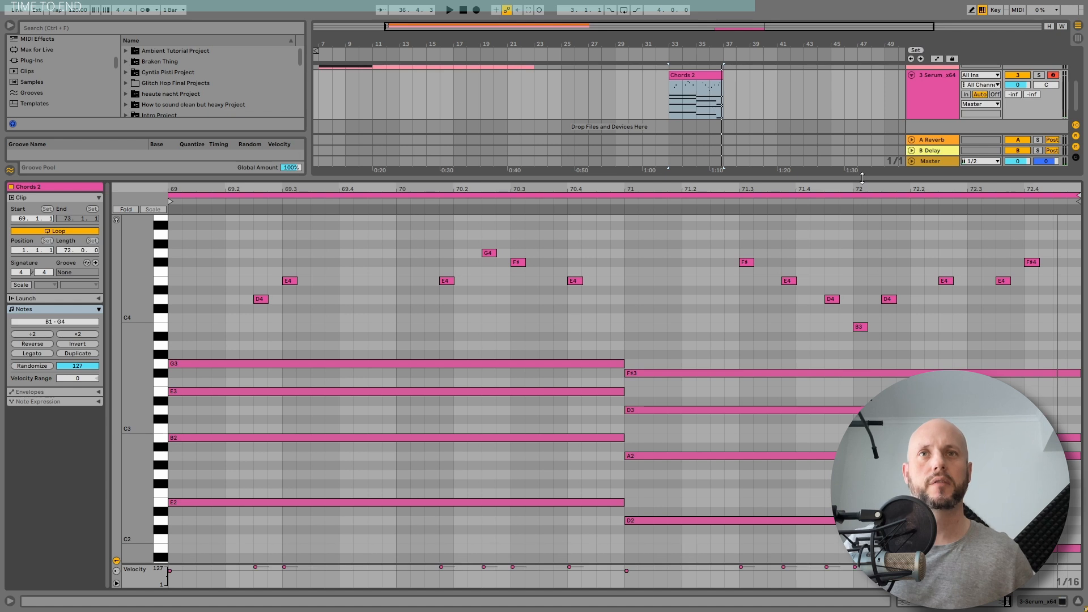
{"action": "left_click_drag", "start_coordinate": [860, 176], "coordinate": [845, 592]}
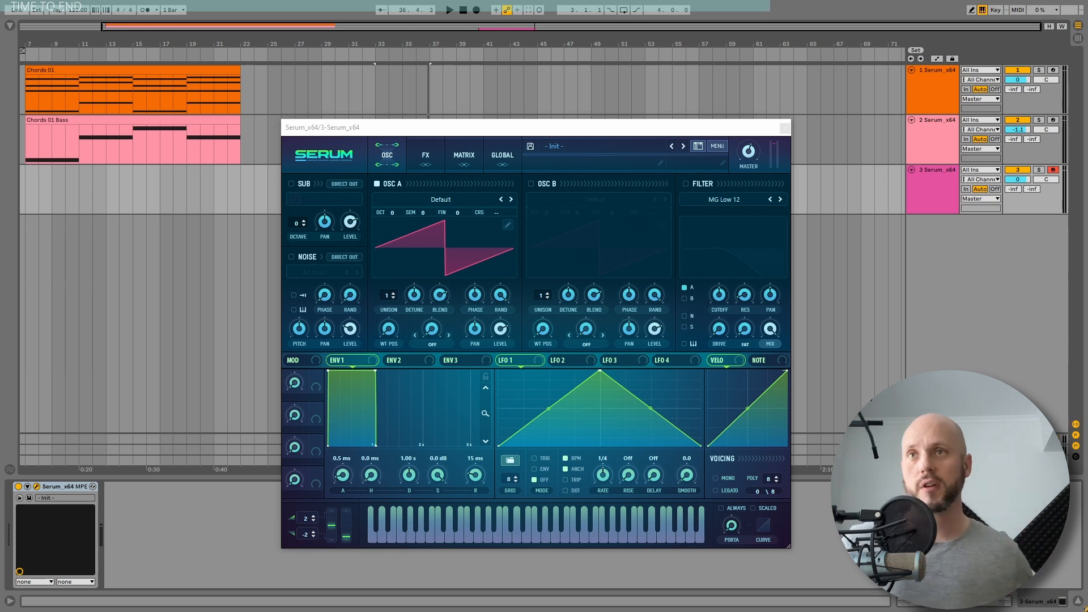
Enable the MG Low 12 filter with cutoff around 358 Hz and modulate it with Env 2, using 136 ms decay and zero sustain
{"action": "left_click", "coordinate": [686, 184]}
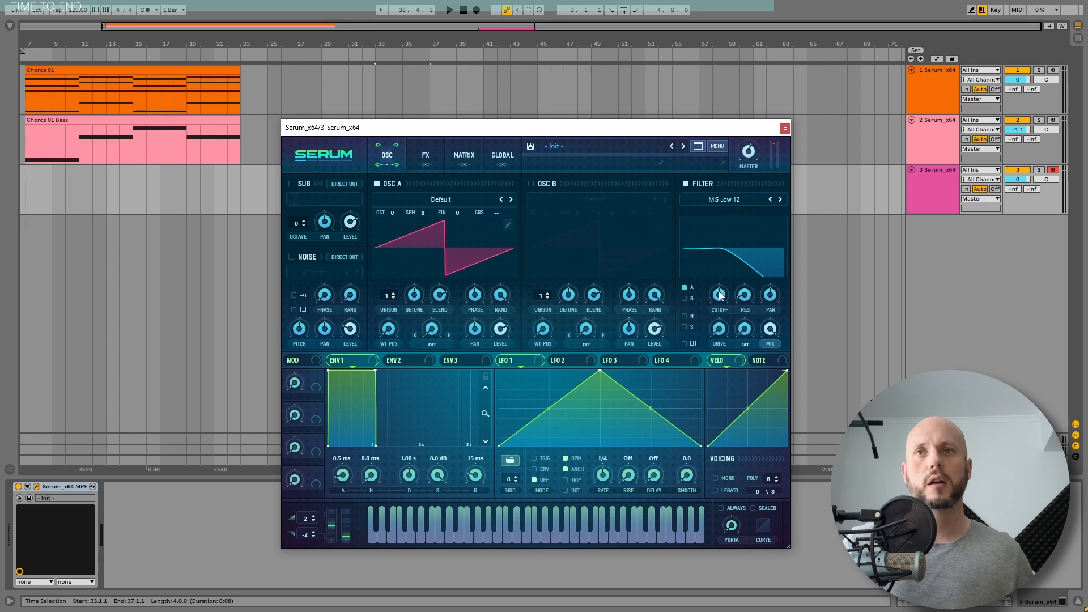
{"action": "left_click_drag", "start_coordinate": [719, 295], "coordinate": [723, 315]}
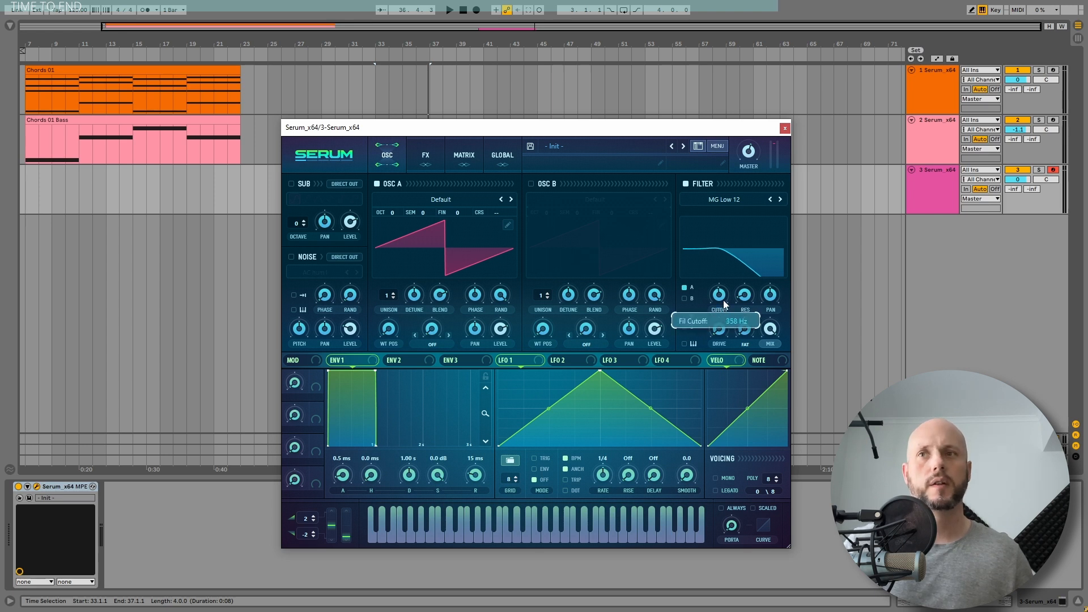
{"action": "left_click", "coordinate": [403, 360]}
{"action": "left_click_drag", "start_coordinate": [375, 372], "coordinate": [330, 472]}
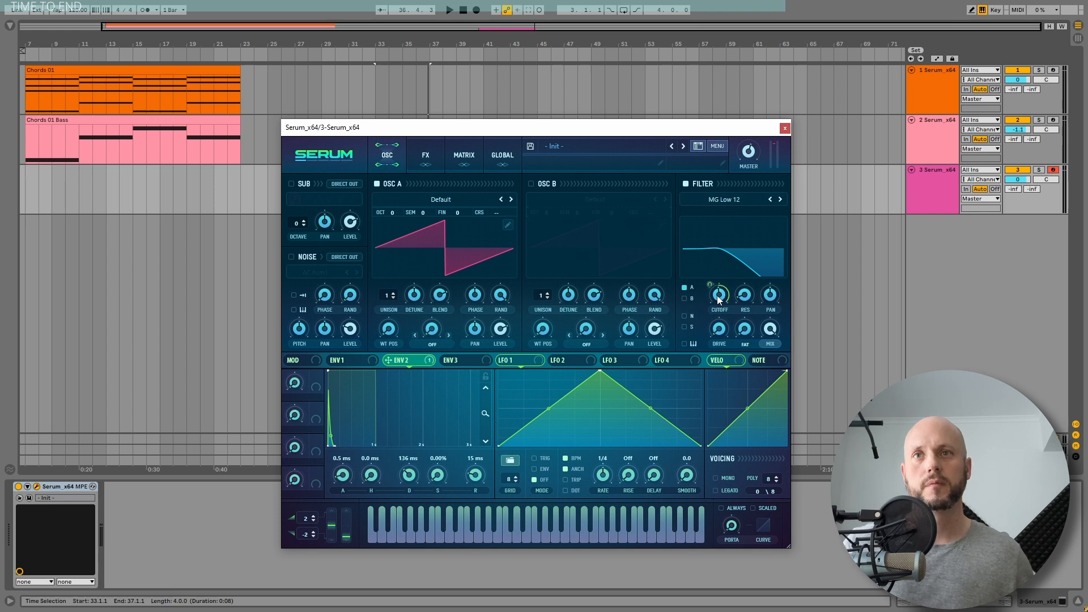
Play the Chords 2 clip and fine-tune the depth of Env 2's modulation on the filter cutoff
{"action": "key", "text": "space"}
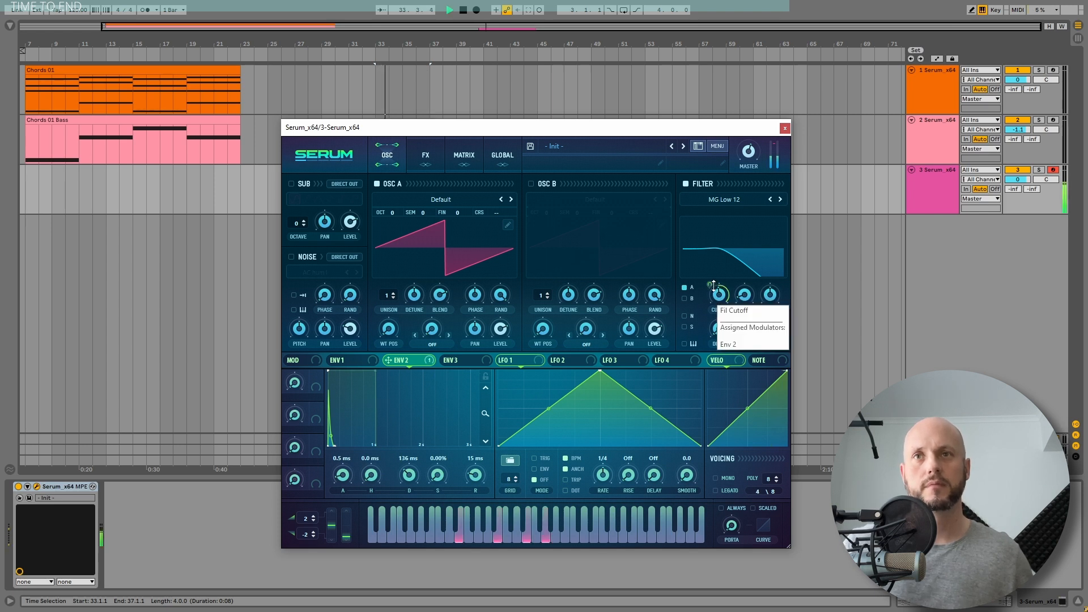
{"action": "left_click_drag", "start_coordinate": [713, 286], "coordinate": [714, 303]}
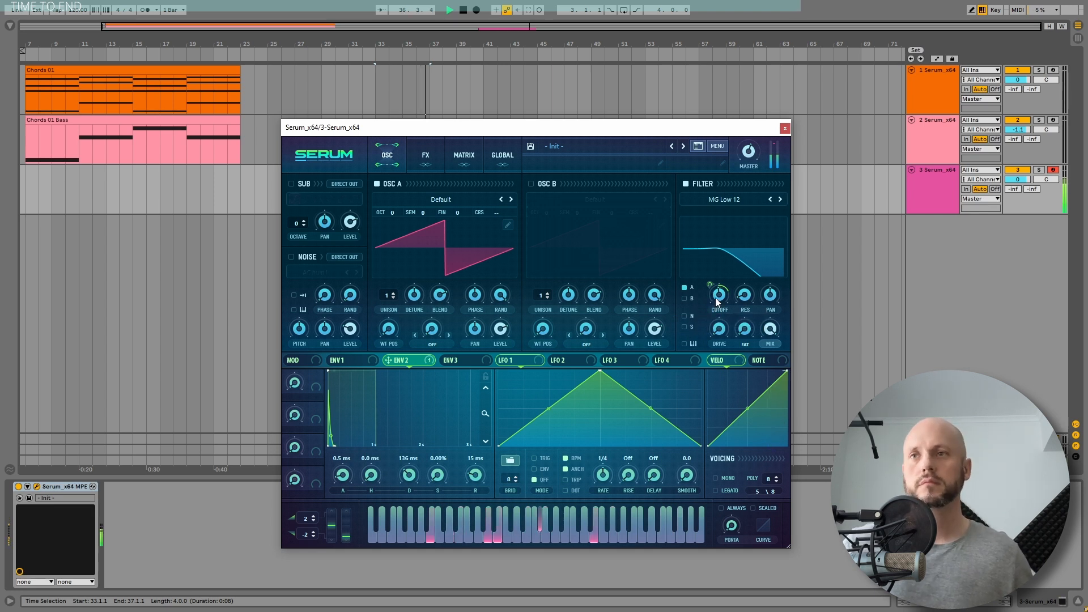
{"action": "key", "text": "space"}
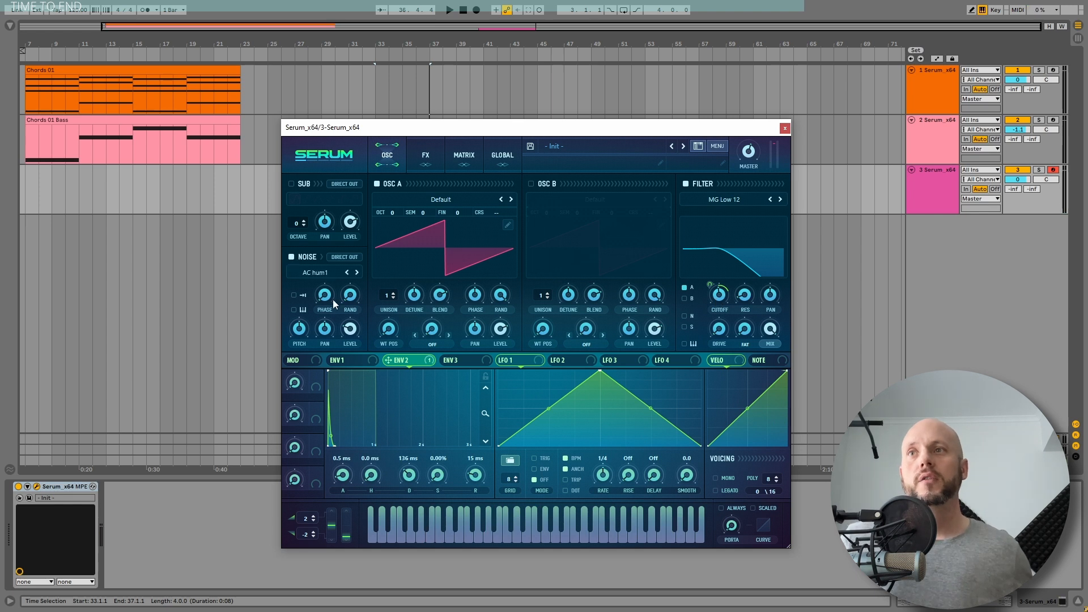
Load the Inharmx 9 sample from FP_Inharms into the noise oscillator and audition it with the clip
{"action": "left_click", "coordinate": [315, 274]}
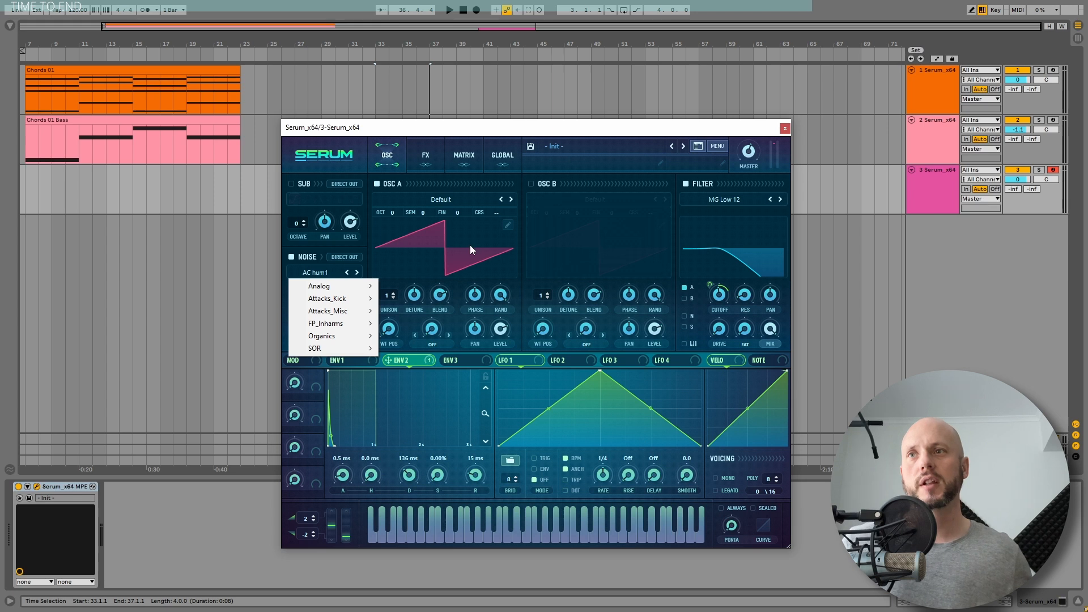
{"action": "mouse_move", "coordinate": [334, 323]}
{"action": "left_click", "coordinate": [412, 417]}
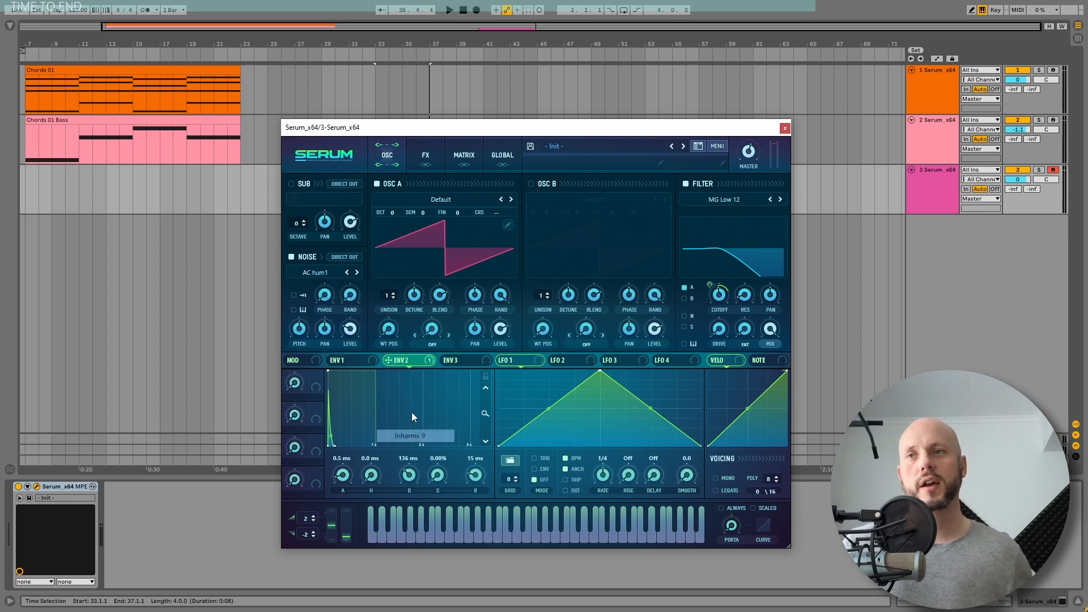
{"action": "key", "text": "space"}
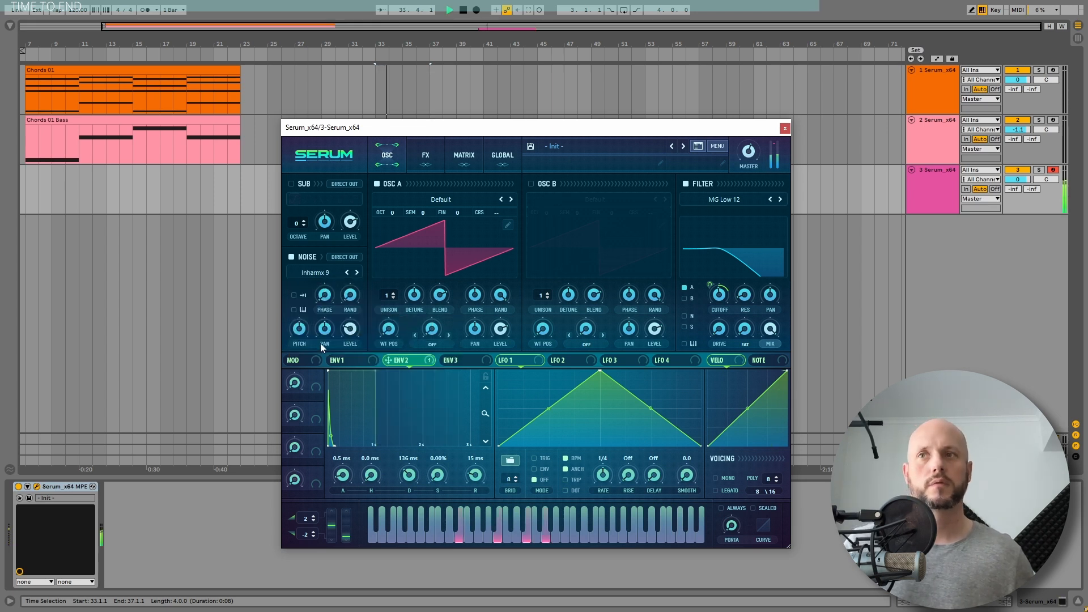
{"action": "mouse_move", "coordinate": [301, 322]}
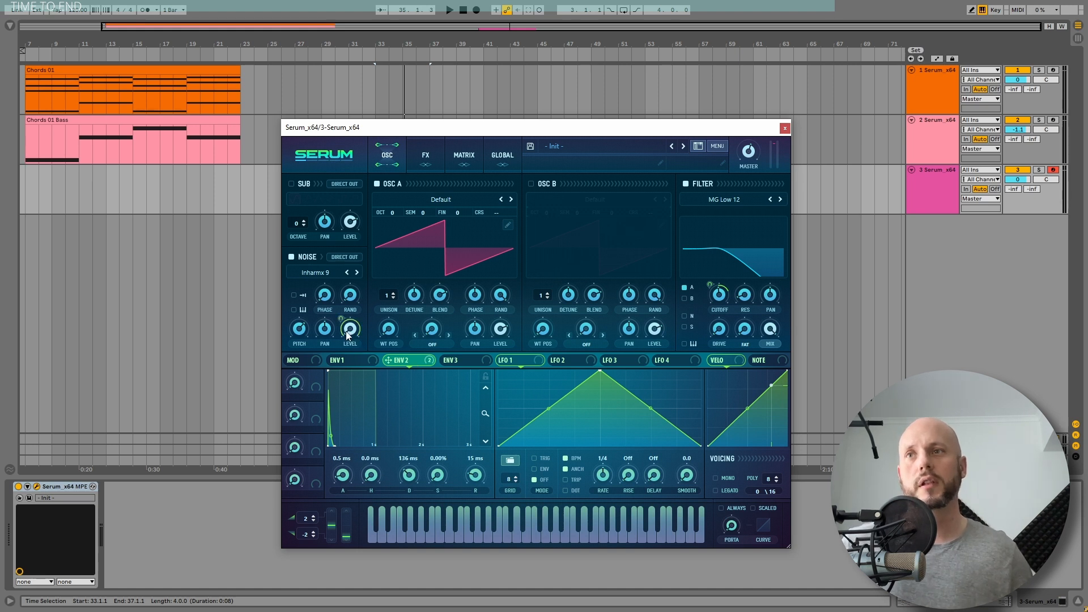
Fine-tune the noise level's modulation during playback and enable One Shot mode and key tracking for the noise oscillator
{"action": "key", "text": "space"}
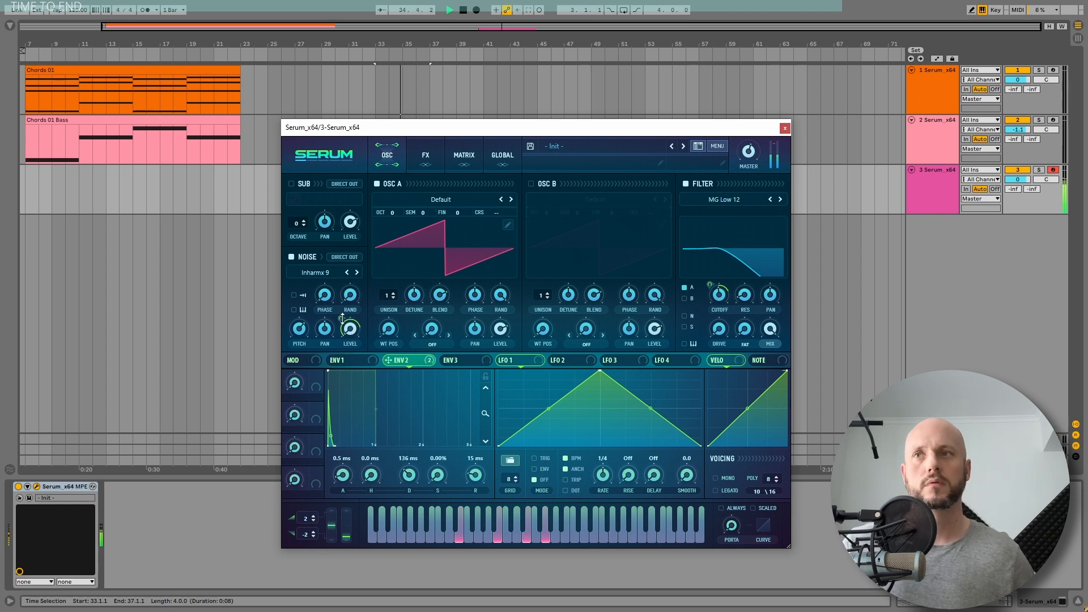
{"action": "left_click_drag", "start_coordinate": [342, 318], "coordinate": [348, 313]}
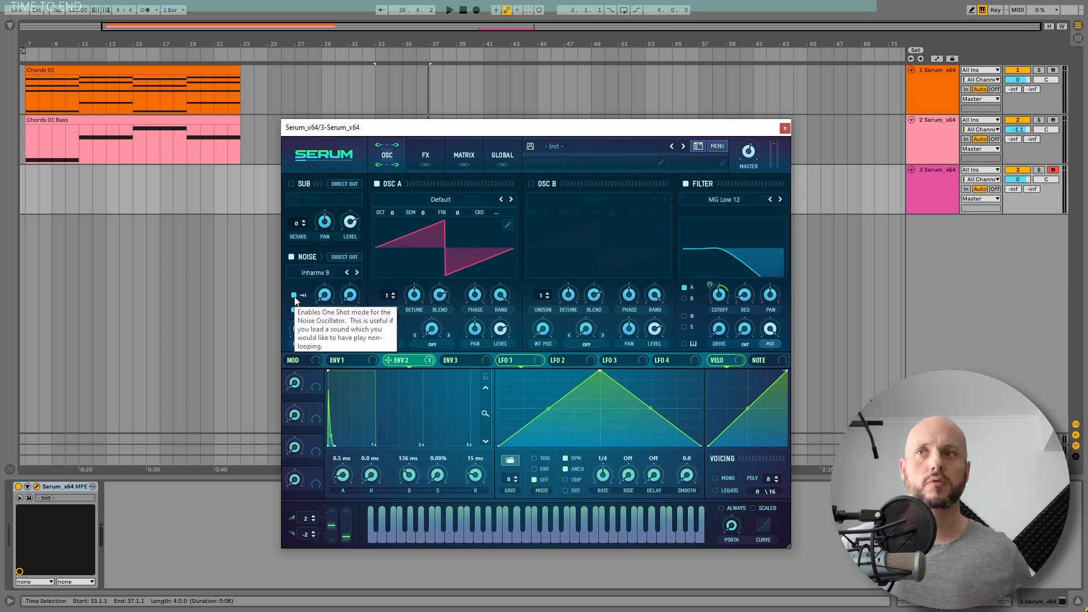
Load the E_Yeah vowel wavetable into oscillator A with 6 unison voices, reduced detune and octave +1, auditioning it with the clip
{"action": "left_click", "coordinate": [442, 199]}
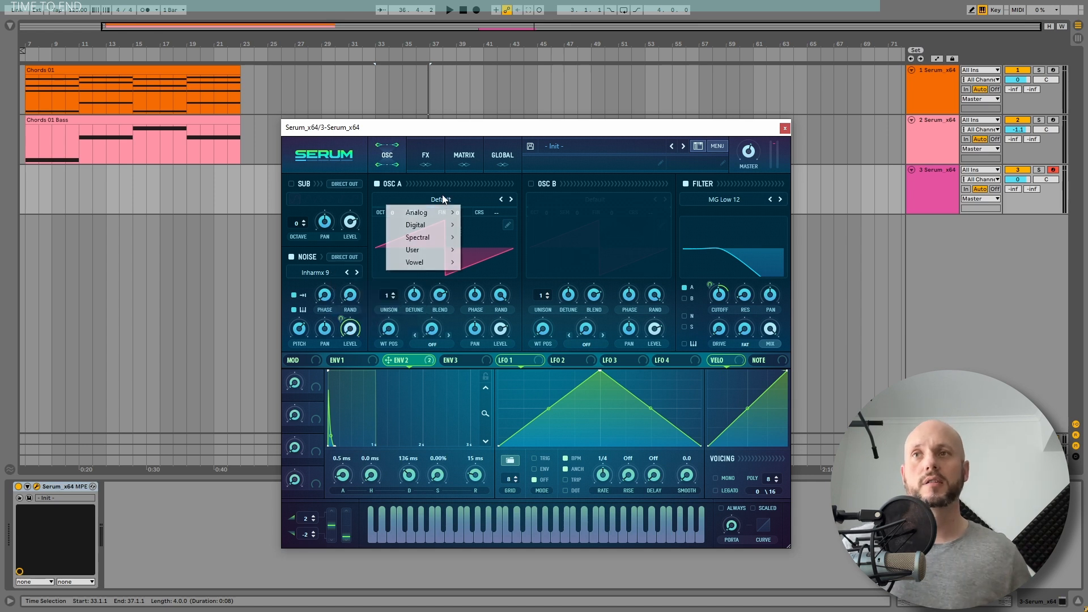
{"action": "mouse_move", "coordinate": [439, 262]}
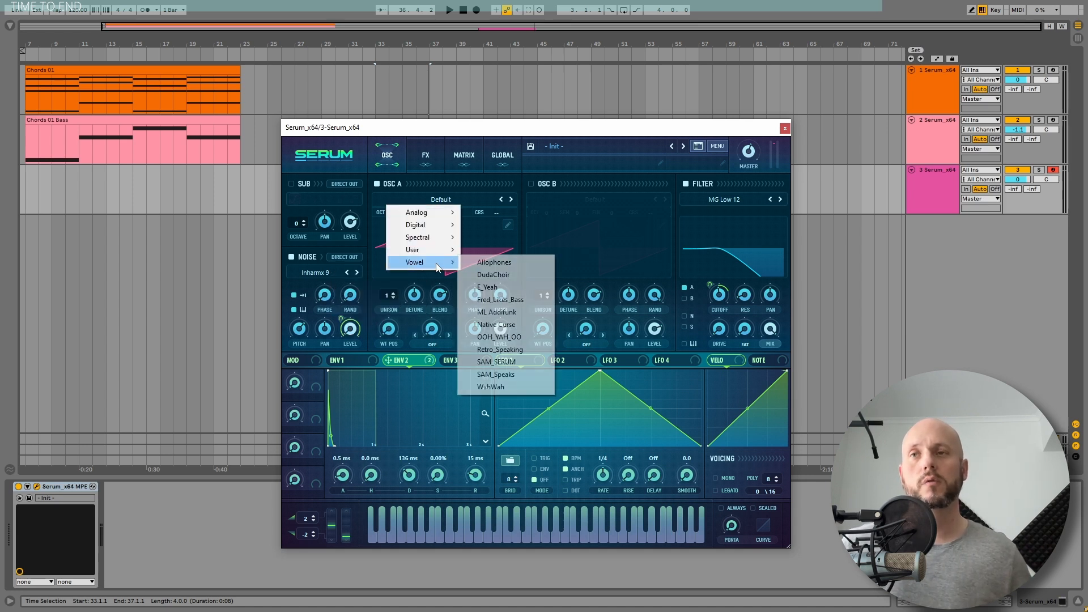
{"action": "left_click", "coordinate": [495, 288]}
{"action": "left_click_drag", "start_coordinate": [387, 295], "coordinate": [388, 281]}
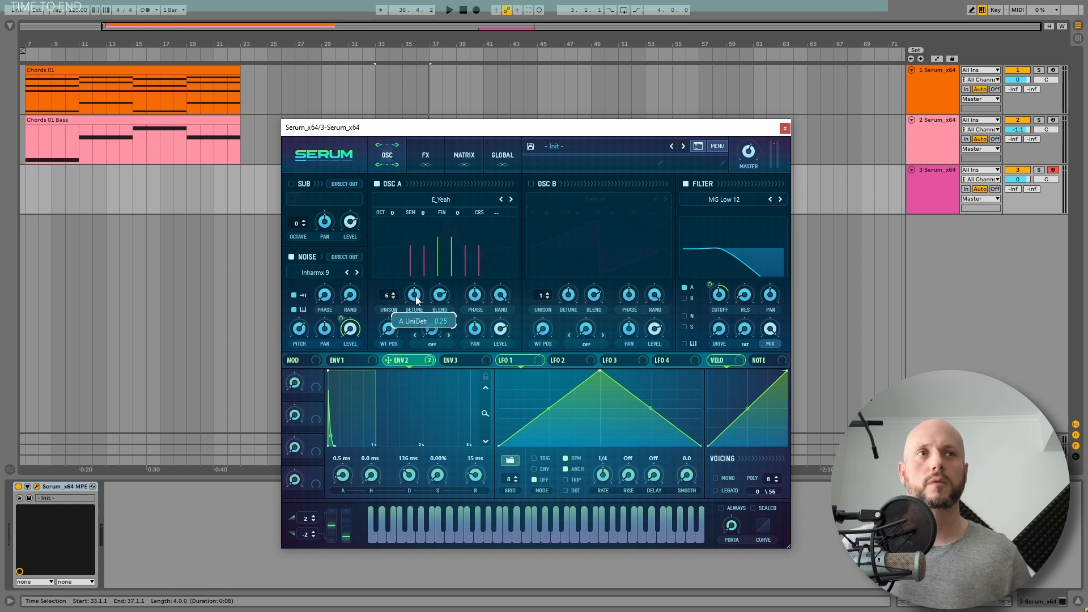
{"action": "key", "text": "space"}
{"action": "left_click_drag", "start_coordinate": [388, 329], "coordinate": [396, 320]}
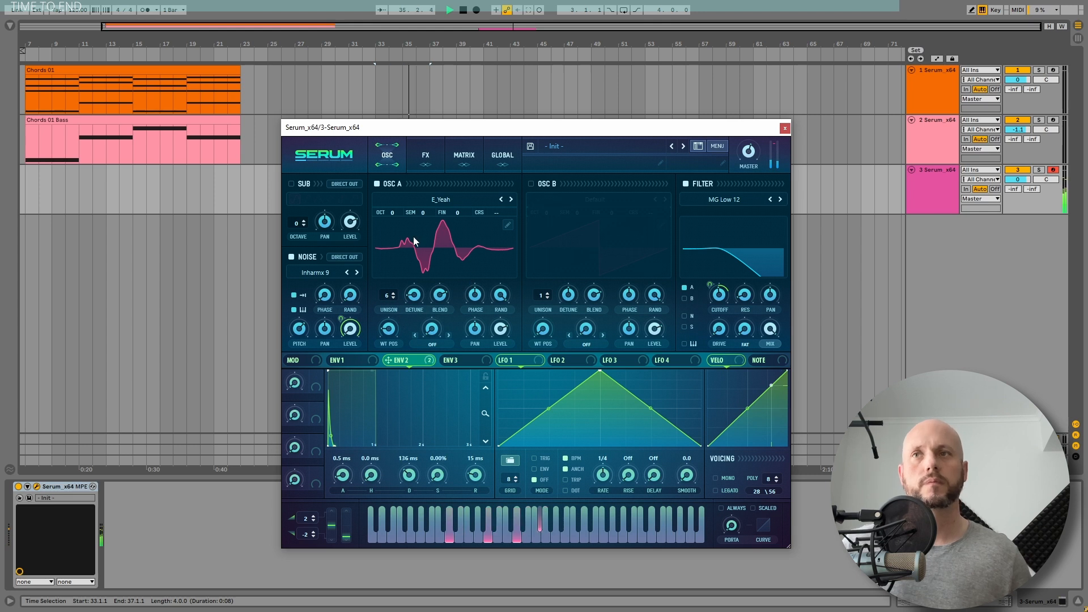
{"action": "key", "text": "space"}
{"action": "left_click_drag", "start_coordinate": [393, 212], "coordinate": [398, 201]}
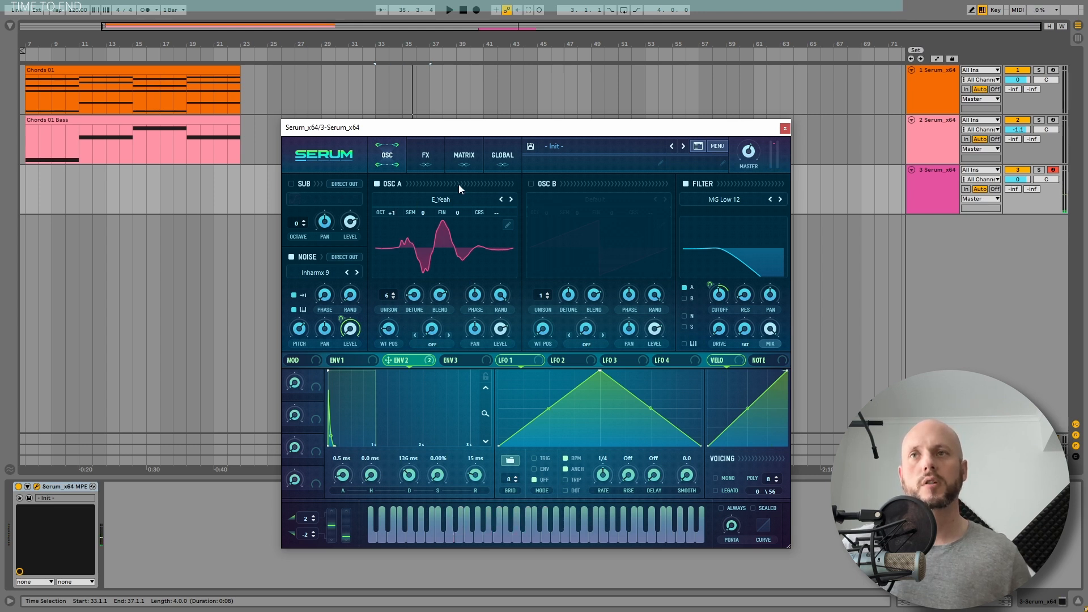
Enable oscillator B with the E_Yeah vowel wavetable and 6 unison voices, and route it through the filter
{"action": "left_click", "coordinate": [532, 184]}
{"action": "left_click", "coordinate": [596, 200]}
{"action": "mouse_move", "coordinate": [590, 262]}
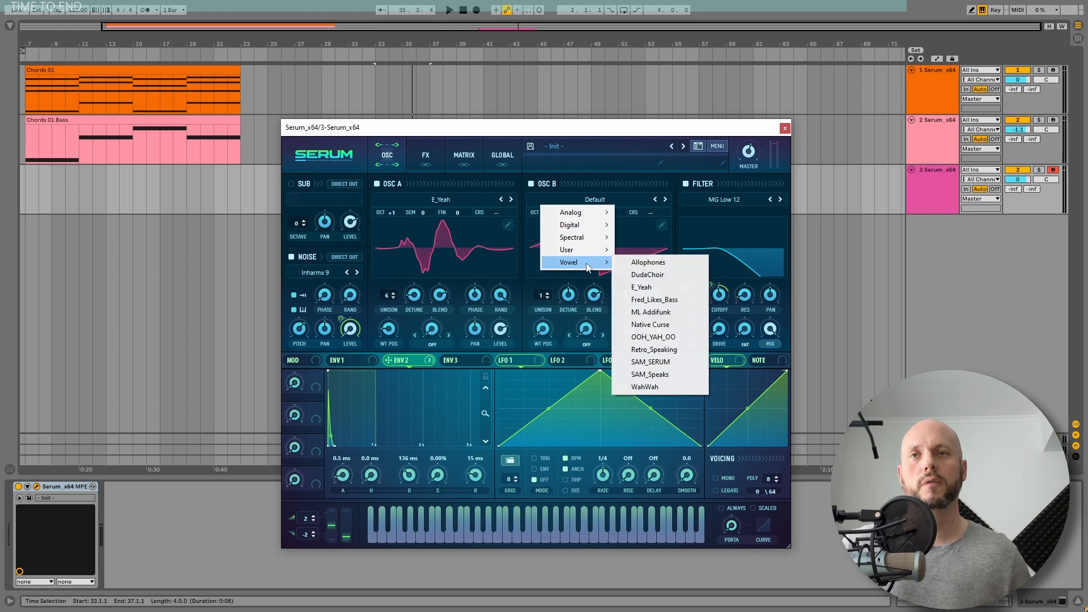
{"action": "left_click", "coordinate": [658, 288]}
{"action": "key", "text": "space"}
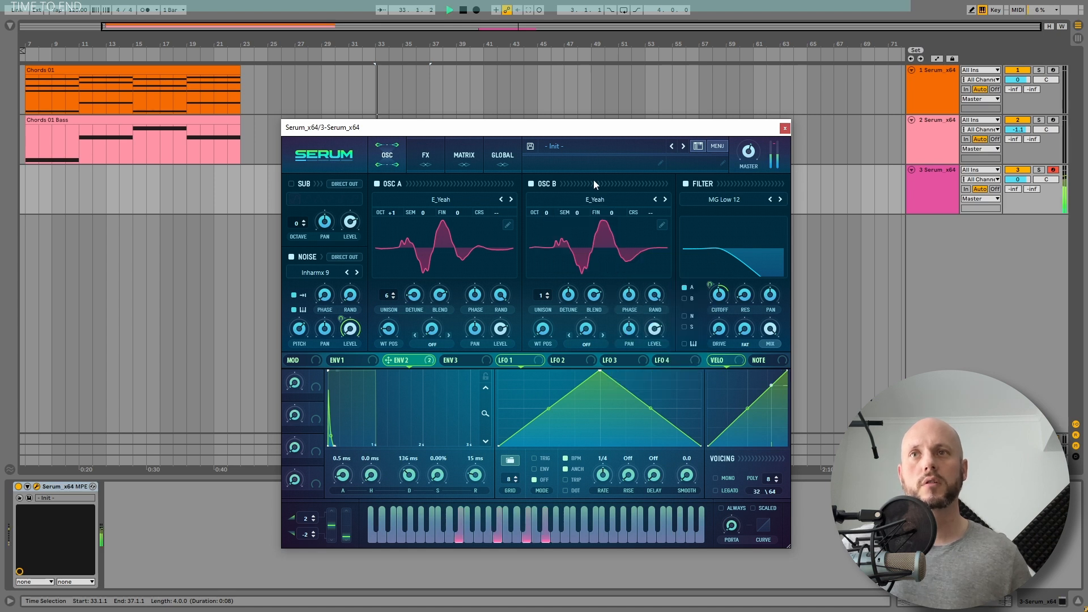
{"action": "left_click_drag", "start_coordinate": [542, 296], "coordinate": [555, 257]}
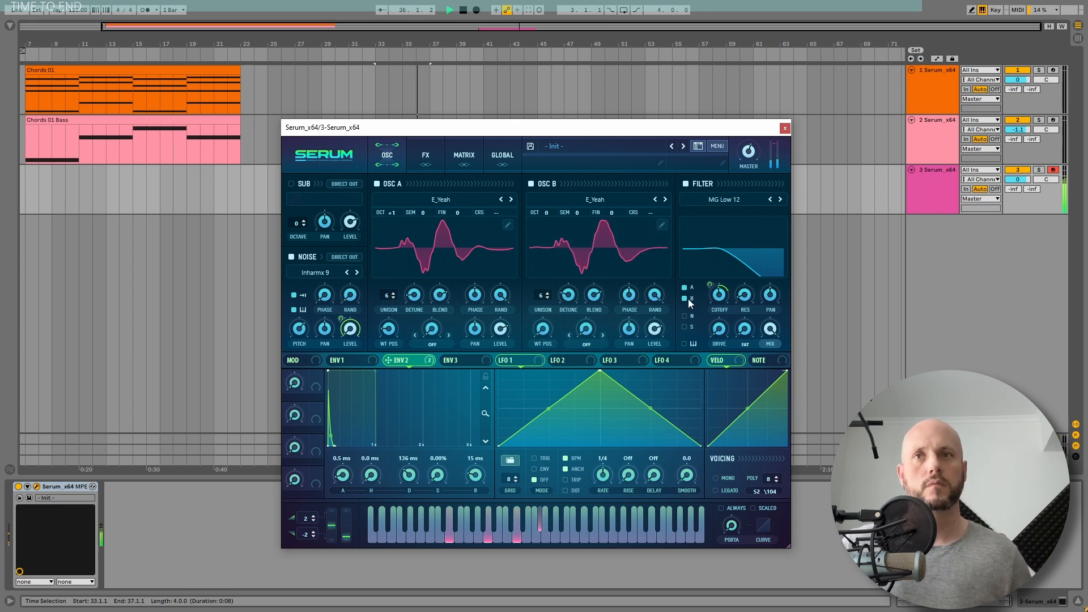
{"action": "key", "text": "space"}
Apply the Mirror warp mode to oscillator B and raise Serum's master volume while auditioning the clip
{"action": "left_click", "coordinate": [587, 344]}
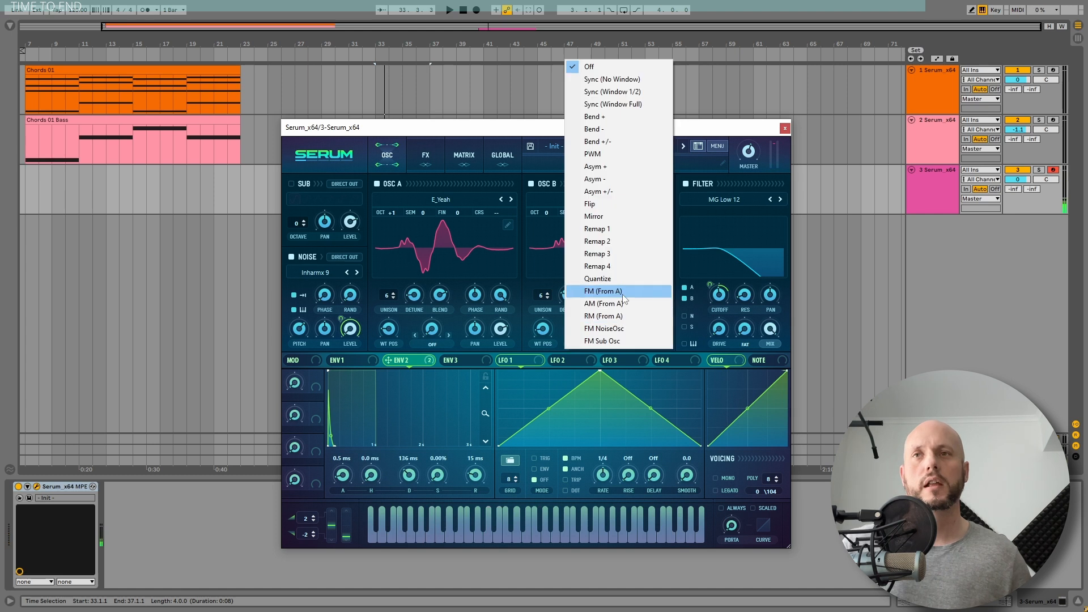
{"action": "left_click", "coordinate": [592, 216]}
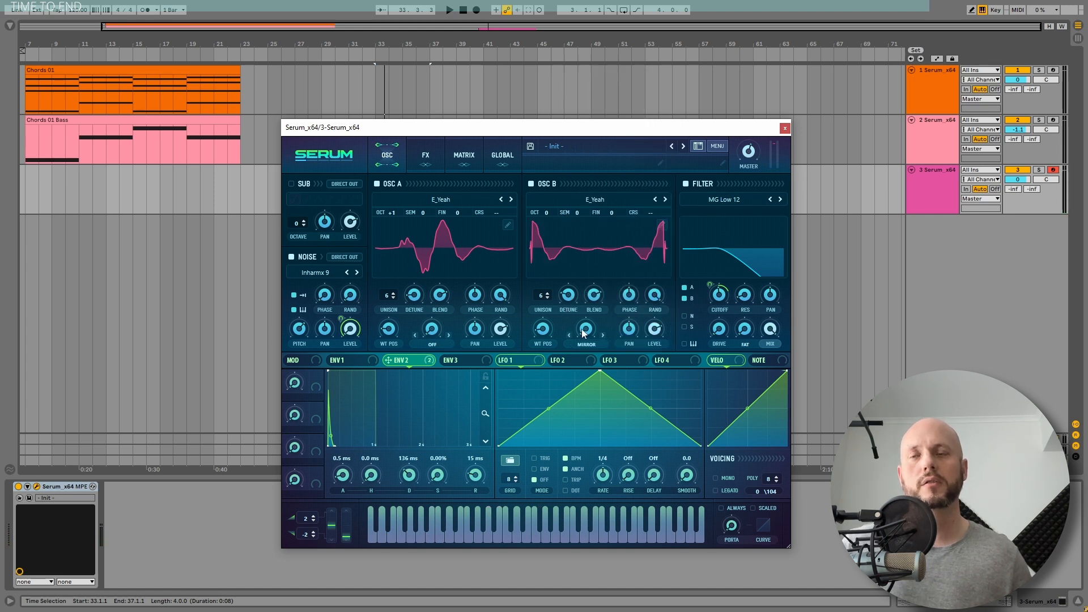
{"action": "key", "text": "space"}
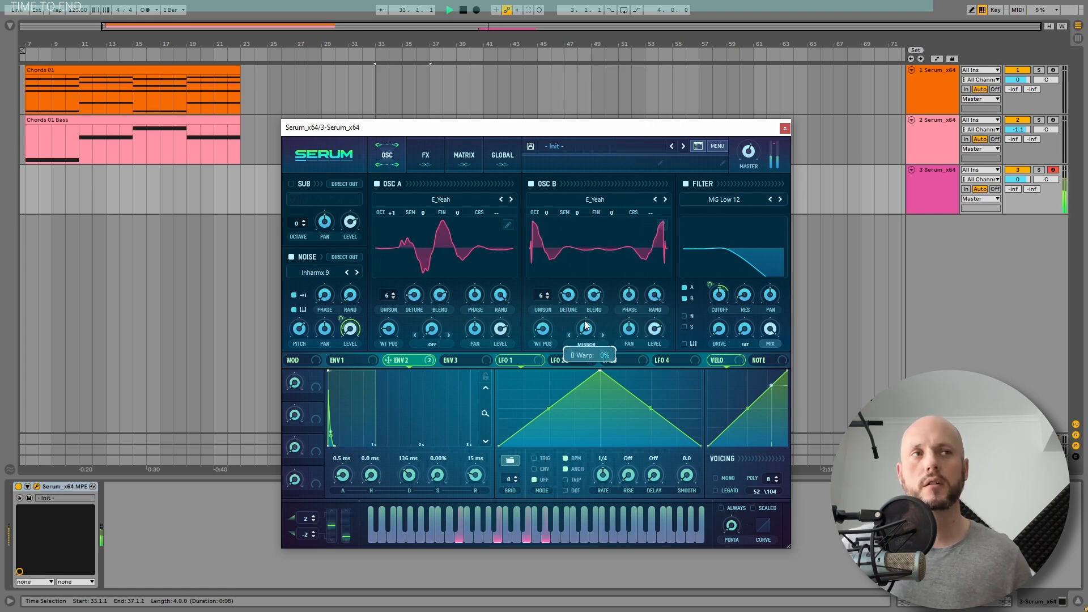
{"action": "mouse_move", "coordinate": [753, 144]}
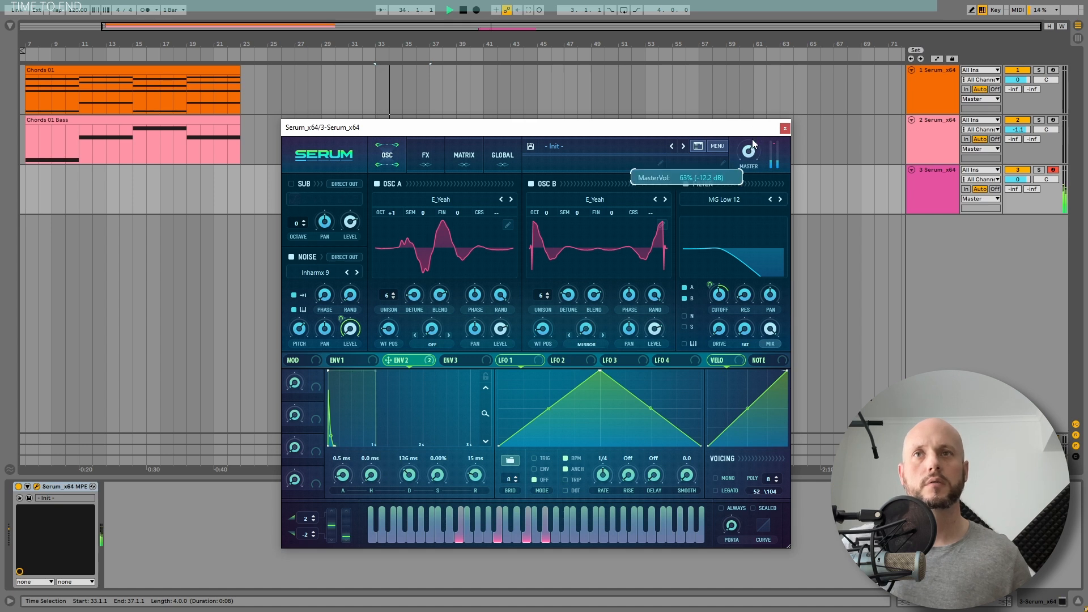
{"action": "left_click_drag", "start_coordinate": [755, 135], "coordinate": [755, 127]}
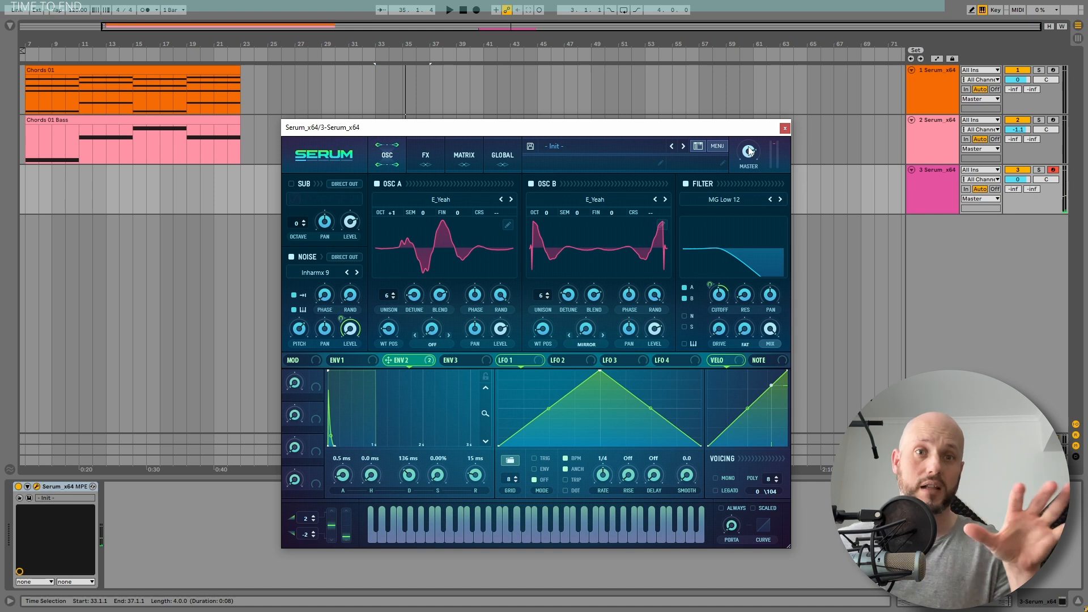
{"action": "key", "text": "space"}
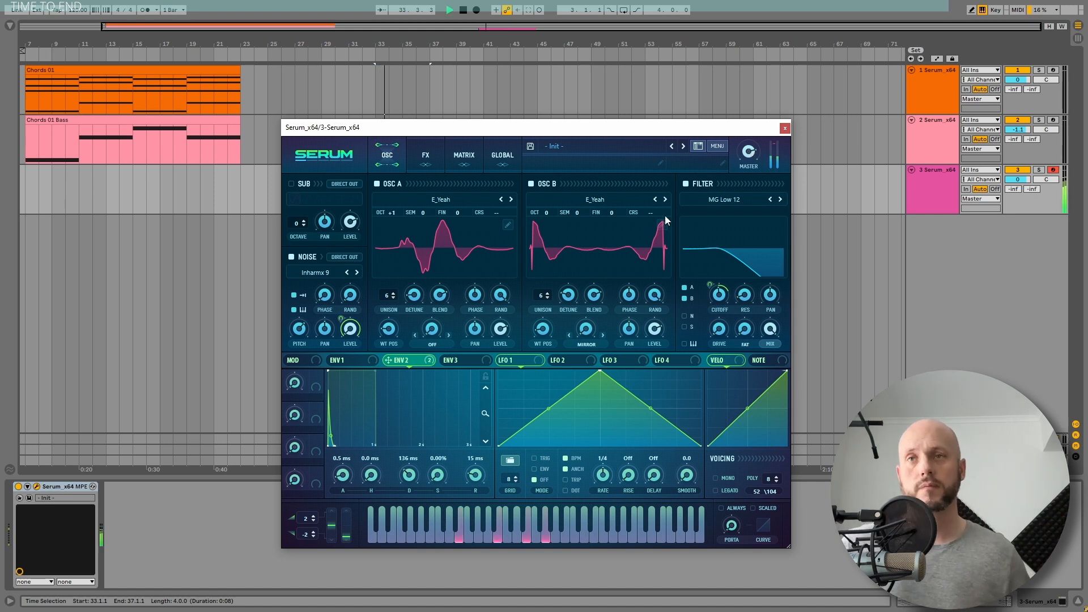
{"action": "key", "text": "space"}
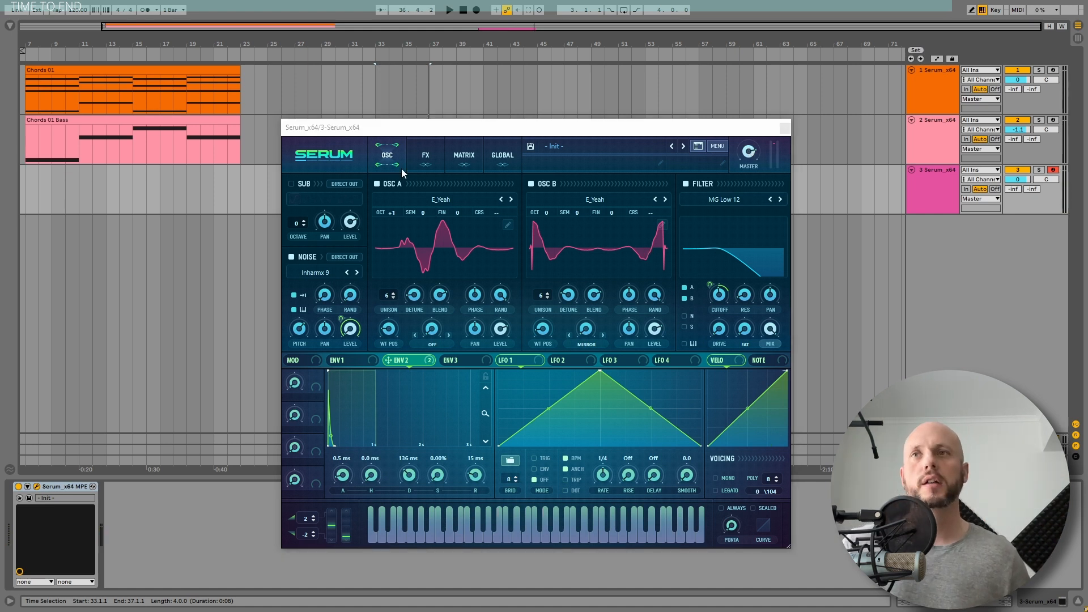
Enable the compressor as the first effect, switch it to multiband and raise its gain during playback
{"action": "left_click", "coordinate": [422, 158]}
{"action": "left_click", "coordinate": [323, 288]}
{"action": "left_click_drag", "start_coordinate": [323, 287], "coordinate": [338, 187]}
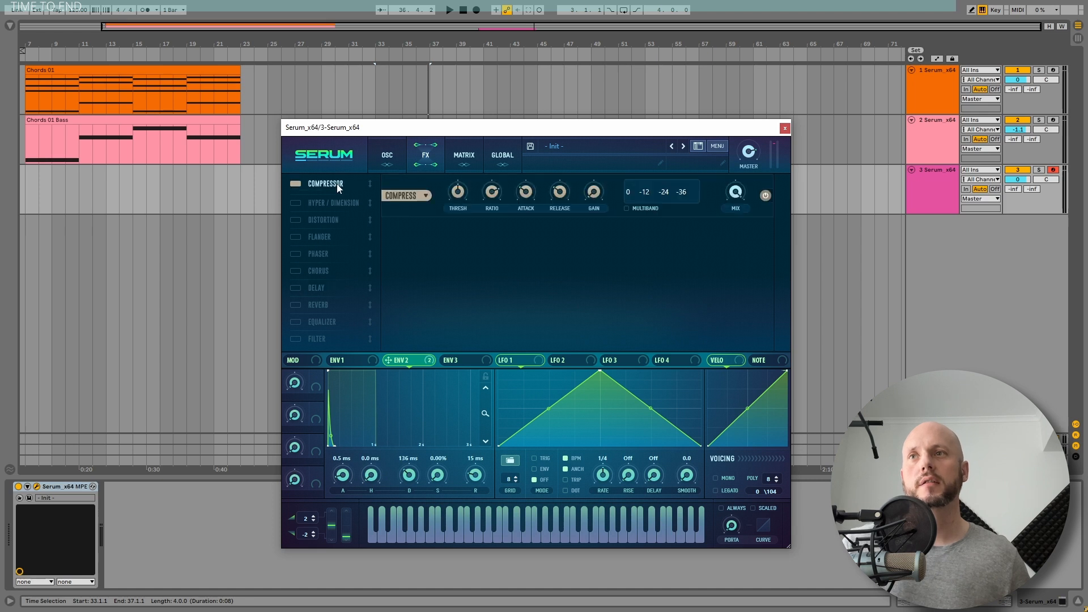
{"action": "key", "text": "space"}
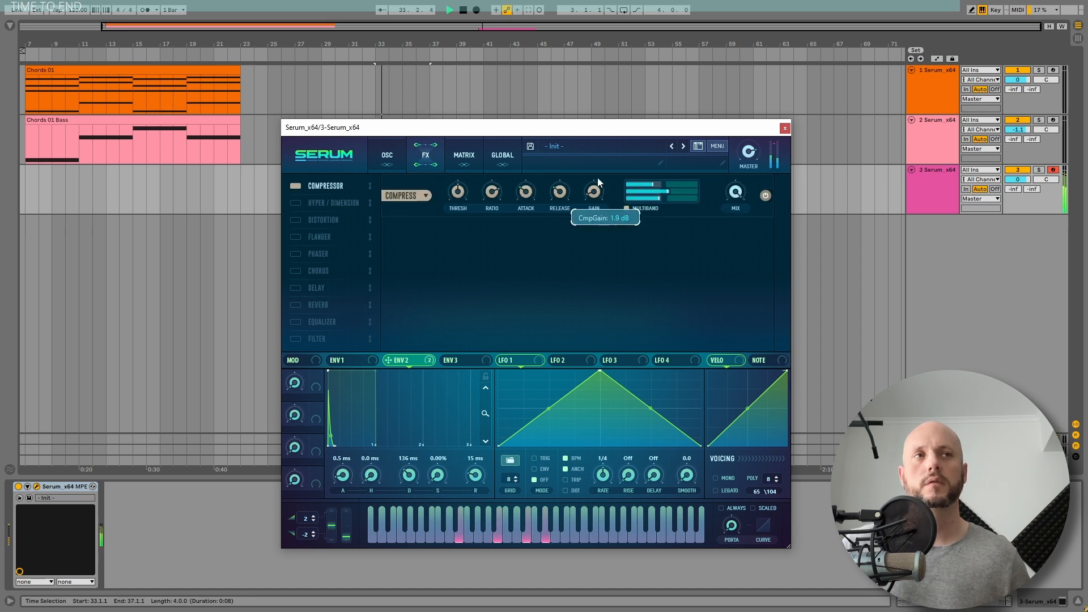
{"action": "left_click_drag", "start_coordinate": [598, 178], "coordinate": [598, 168]}
{"action": "key", "text": "space"}
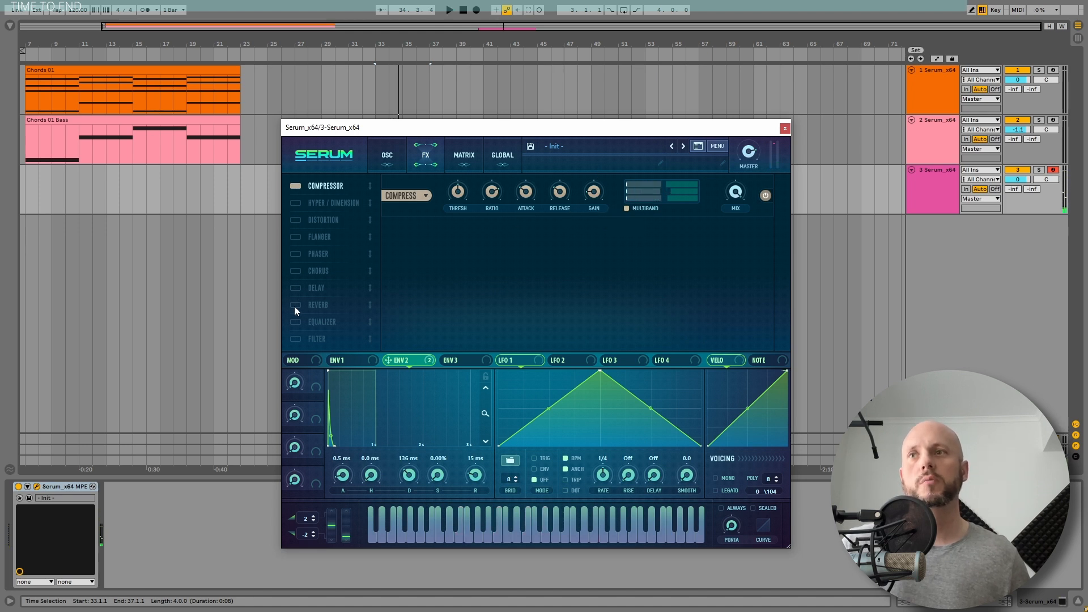
Add a Hall reverb directly after the compressor and fine-tune the MG Low 12 filter cutoff during playback
{"action": "left_click_drag", "start_coordinate": [294, 306], "coordinate": [329, 222]}
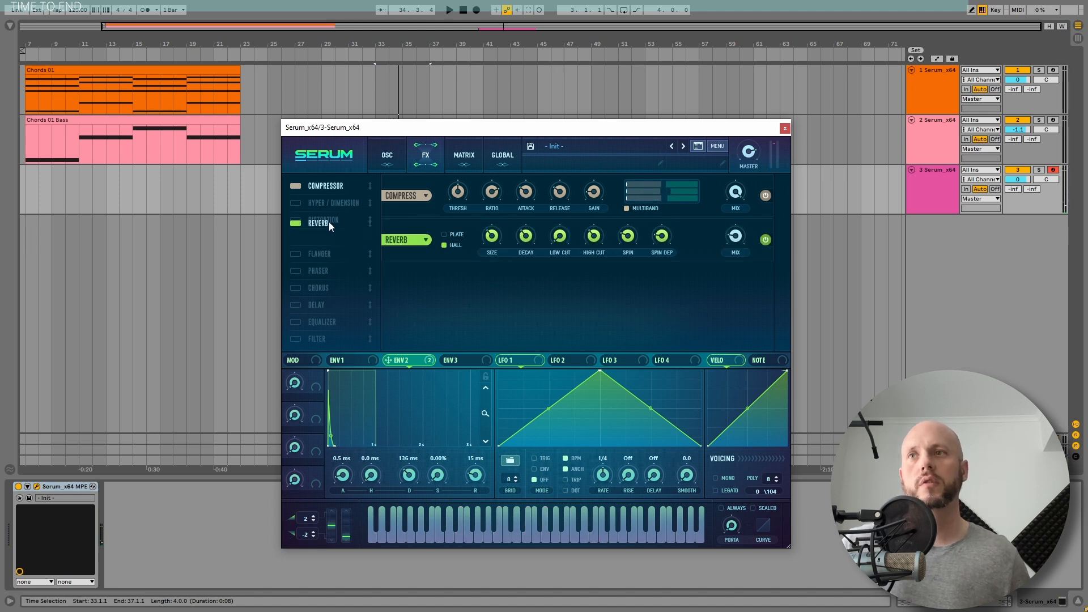
{"action": "key", "text": "space"}
{"action": "left_click", "coordinate": [559, 238]}
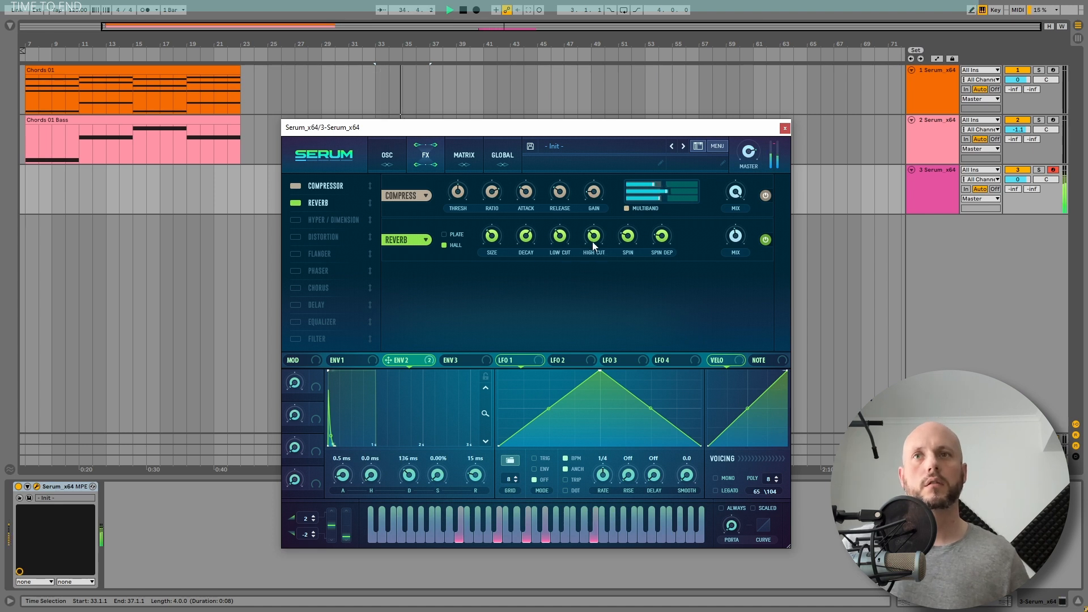
{"action": "left_click", "coordinate": [387, 155]}
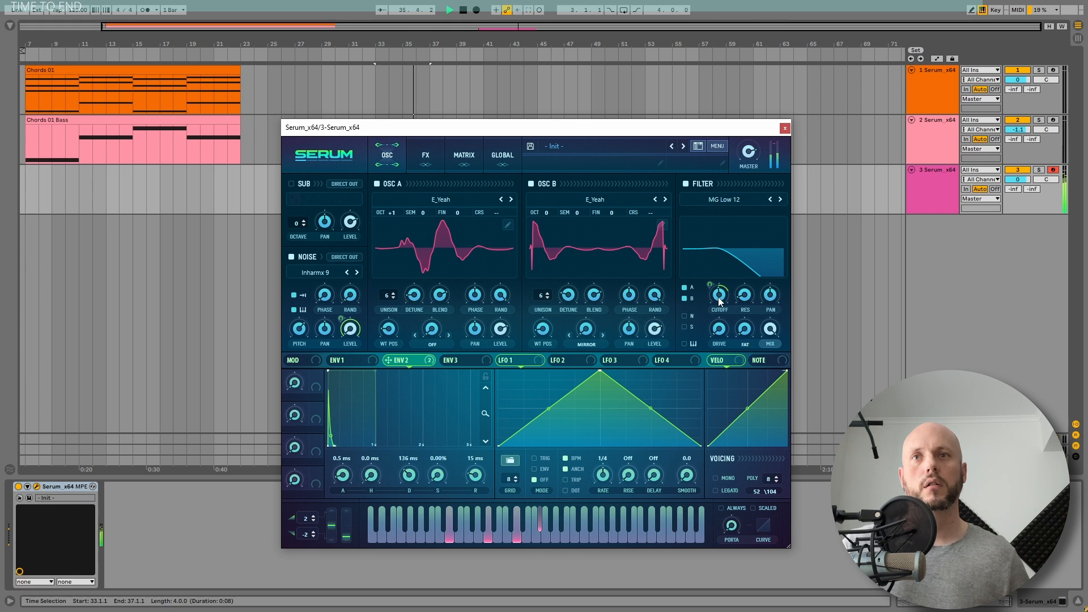
{"action": "left_click_drag", "start_coordinate": [719, 301], "coordinate": [719, 304]}
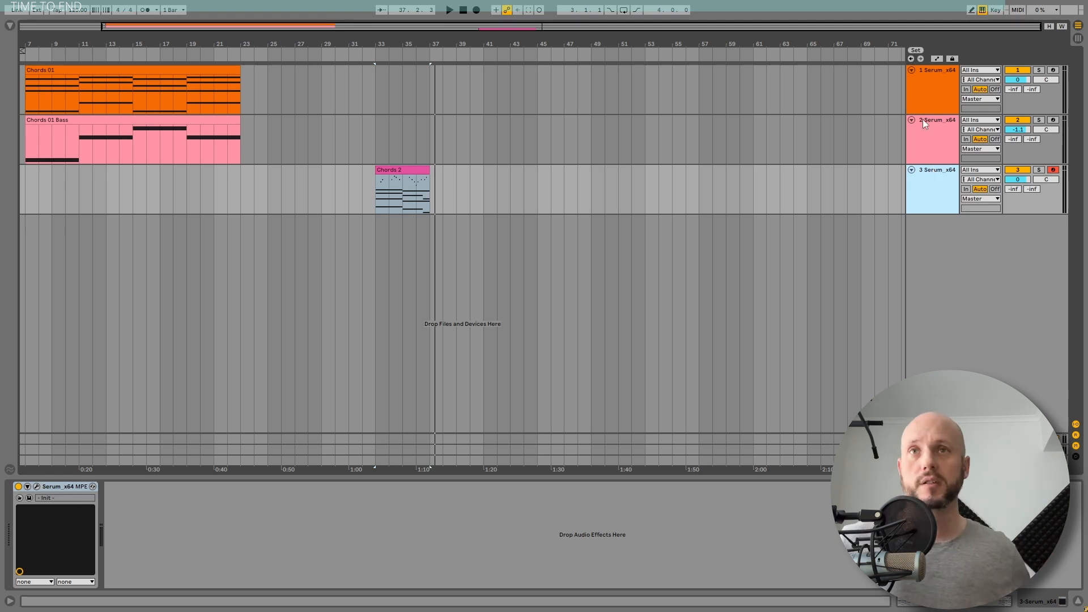
Copy the Chords 2 clip onto the 2 Serum_x64 bass track, keep only its bass notes and play both tracks
{"action": "left_click", "coordinate": [939, 78]}
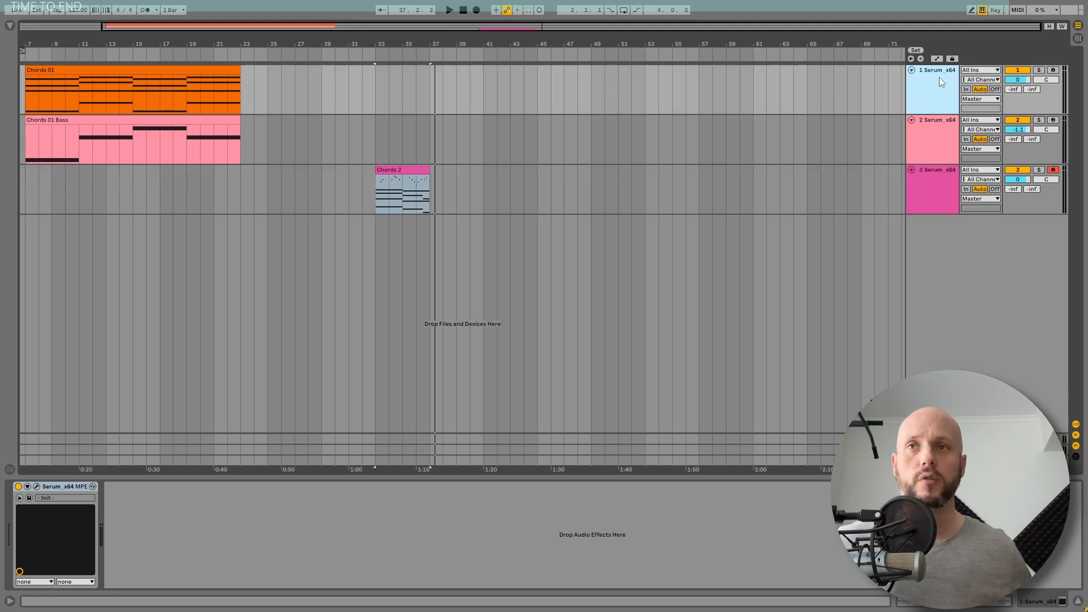
{"action": "left_click", "coordinate": [937, 176]}
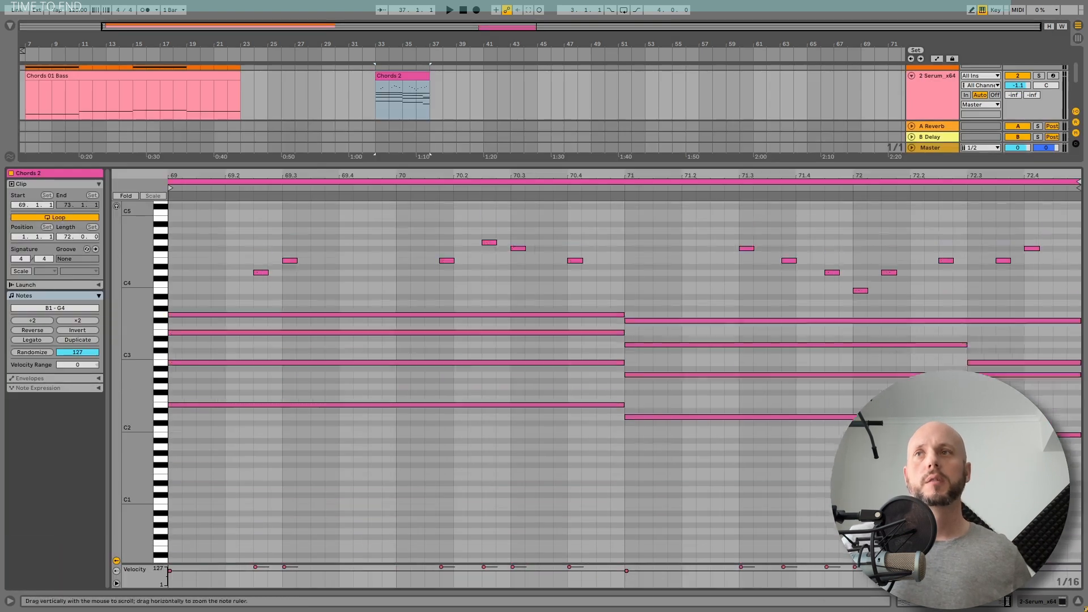
{"action": "key", "text": "Delete"}
{"action": "left_click_drag", "start_coordinate": [846, 165], "coordinate": [846, 350]}
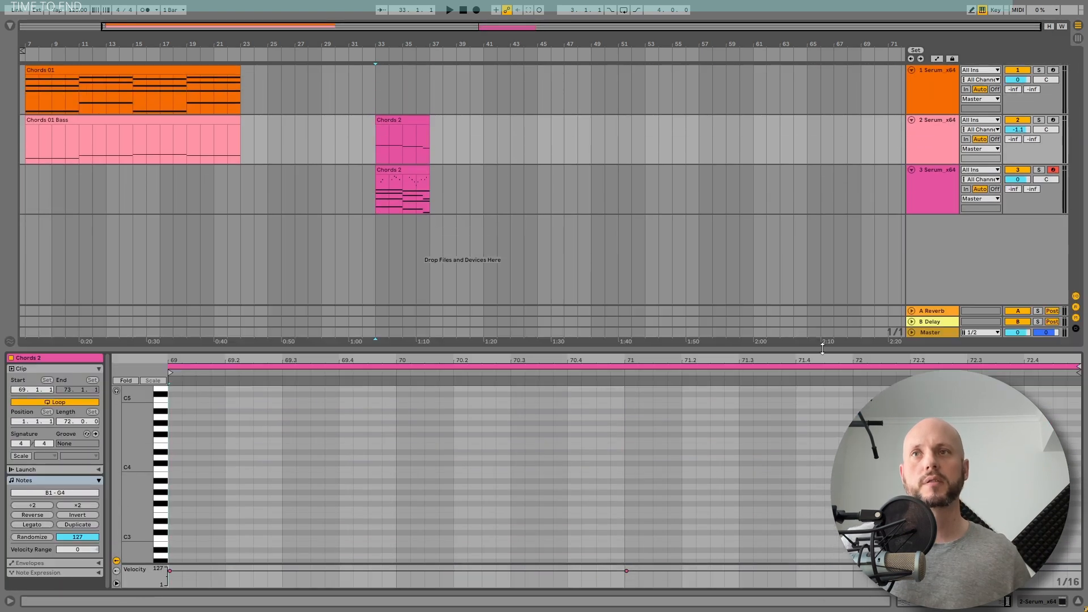
{"action": "key", "text": "space"}
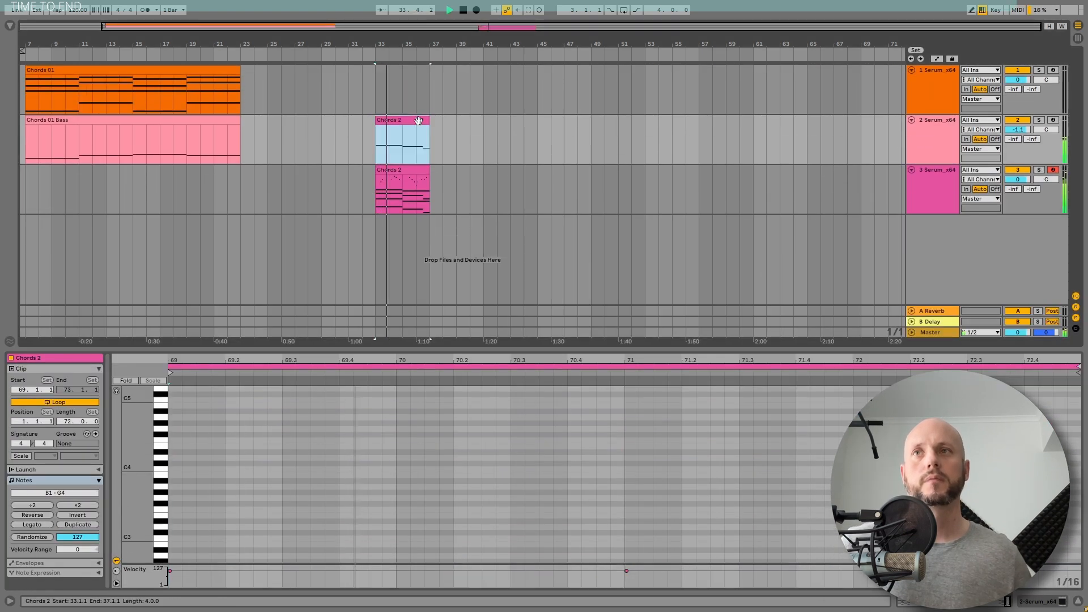
Transpose all notes of the Chords 2 clip on the bass track down one octave
{"action": "scroll", "coordinate": [475, 439], "scroll_direction": "down", "scroll_amount": 5}
{"action": "left_click", "coordinate": [493, 399]}
{"action": "key", "text": "ctrl+a"}
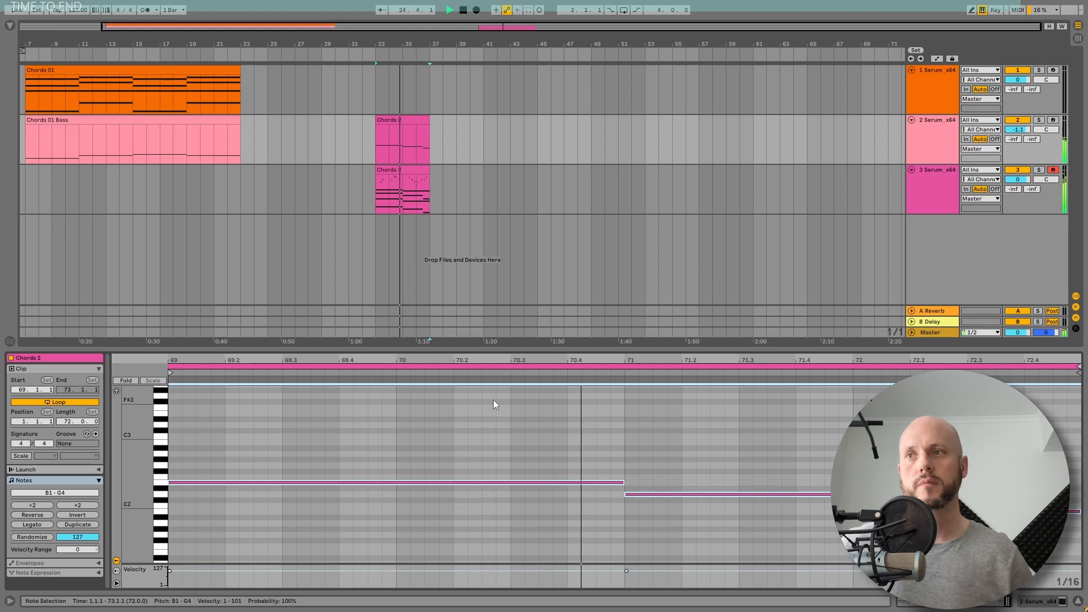
{"action": "key", "text": "shift+Down"}
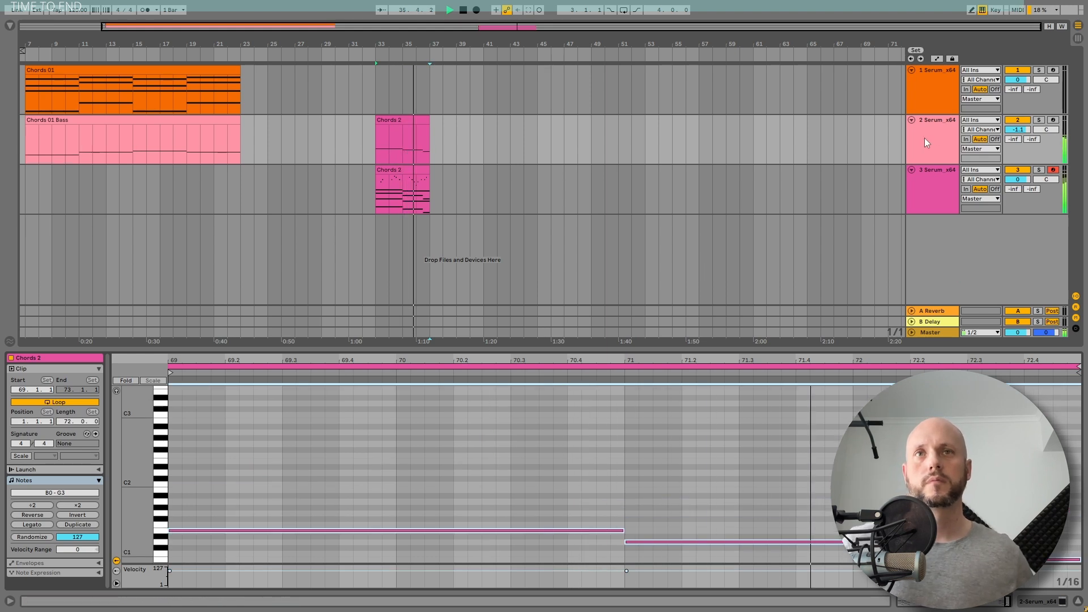
Set the fine tuning on the third track's Serum to 20 cents for oscillator A and -20 cents for oscillator B, auditioning with looped playback
{"action": "left_click", "coordinate": [936, 183]}
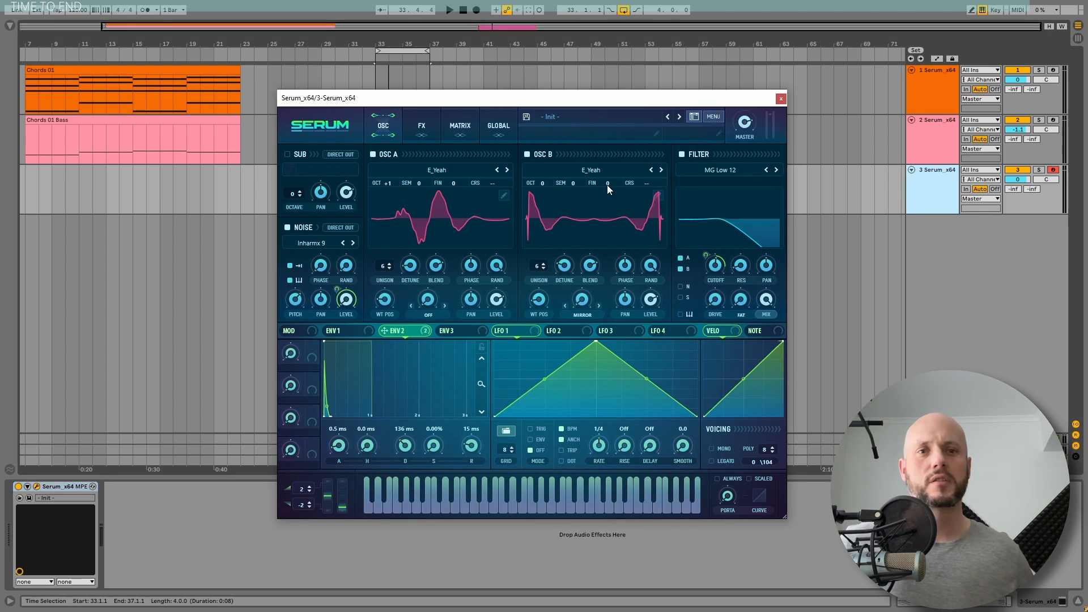
{"action": "mouse_move", "coordinate": [606, 185]}
{"action": "left_click_drag", "start_coordinate": [607, 185], "coordinate": [605, 193]}
{"action": "left_click_drag", "start_coordinate": [452, 184], "coordinate": [458, 170]}
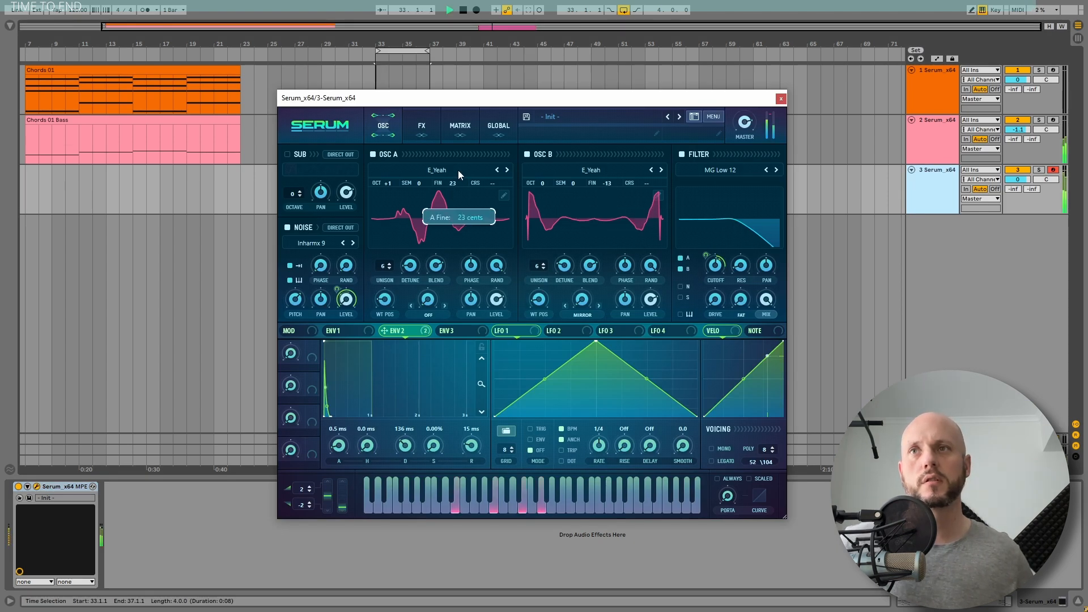
{"action": "key", "text": "space"}
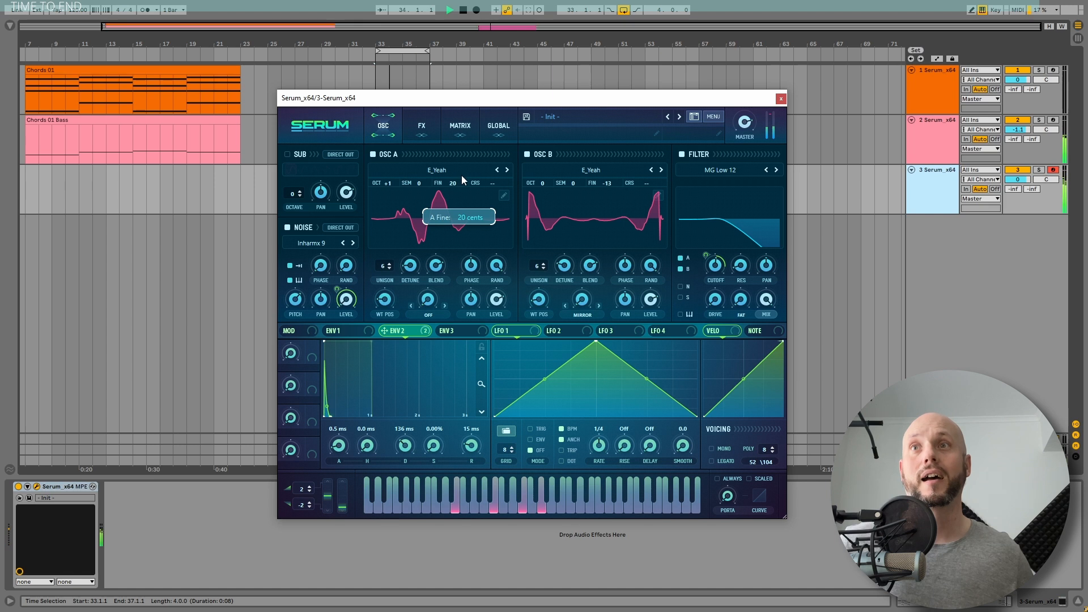
{"action": "left_click_drag", "start_coordinate": [605, 187], "coordinate": [608, 188]}
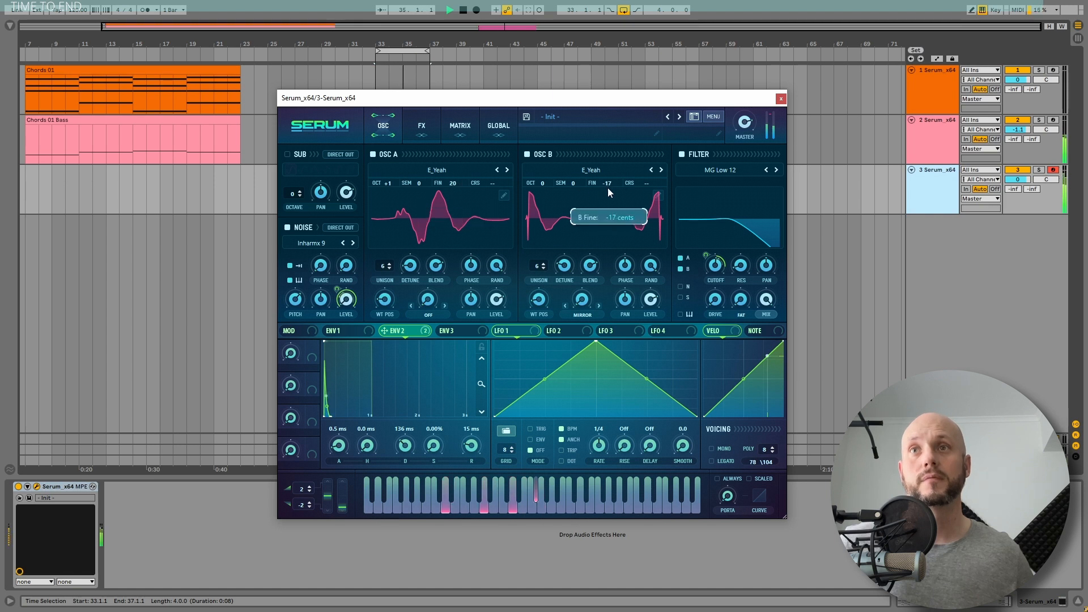
{"action": "key", "text": "space"}
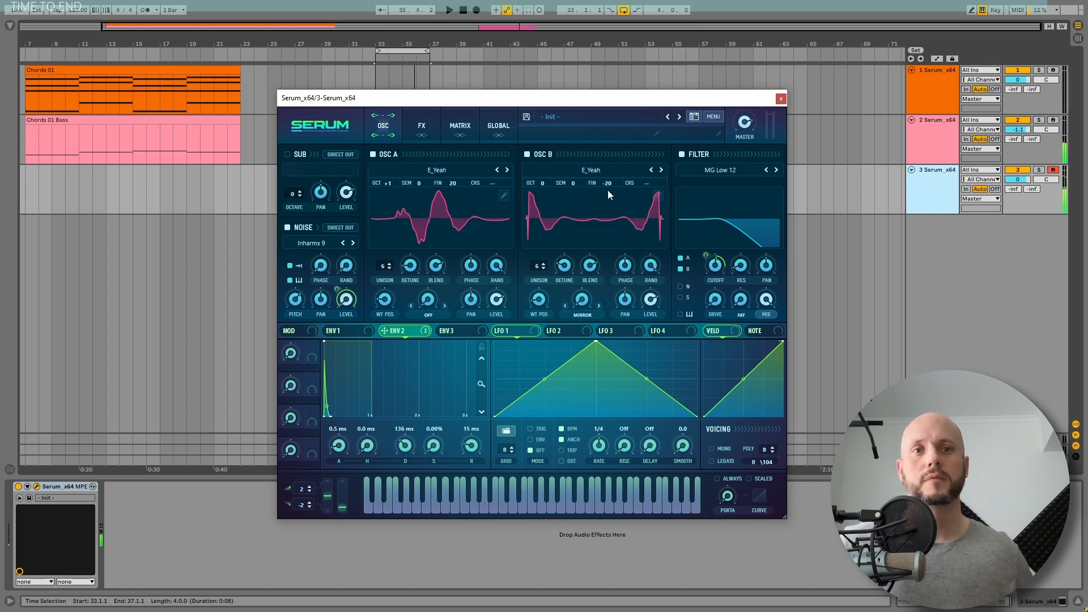